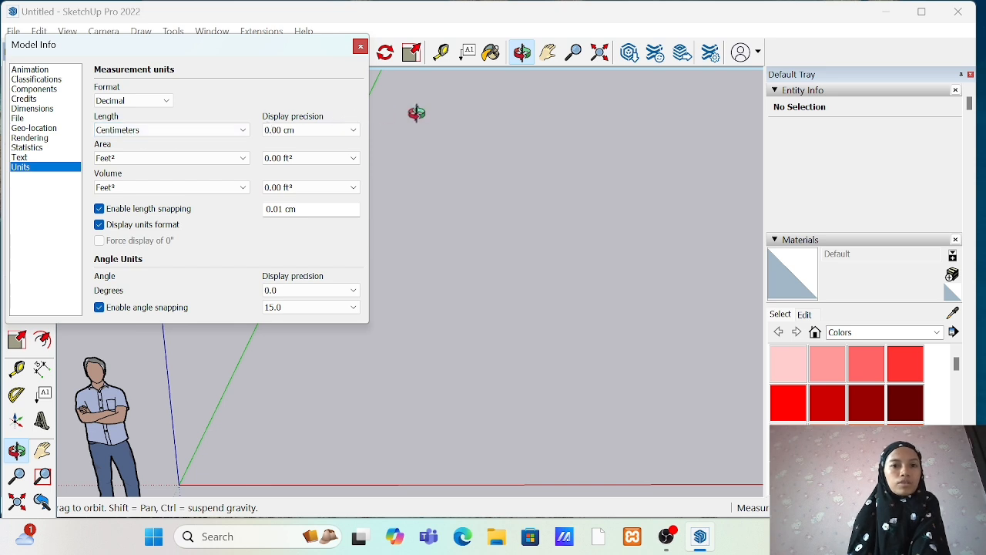
Step: Close the model settings and draw a rectangle on the ground plane beside the human figure, setting its exact size
key(Escape)
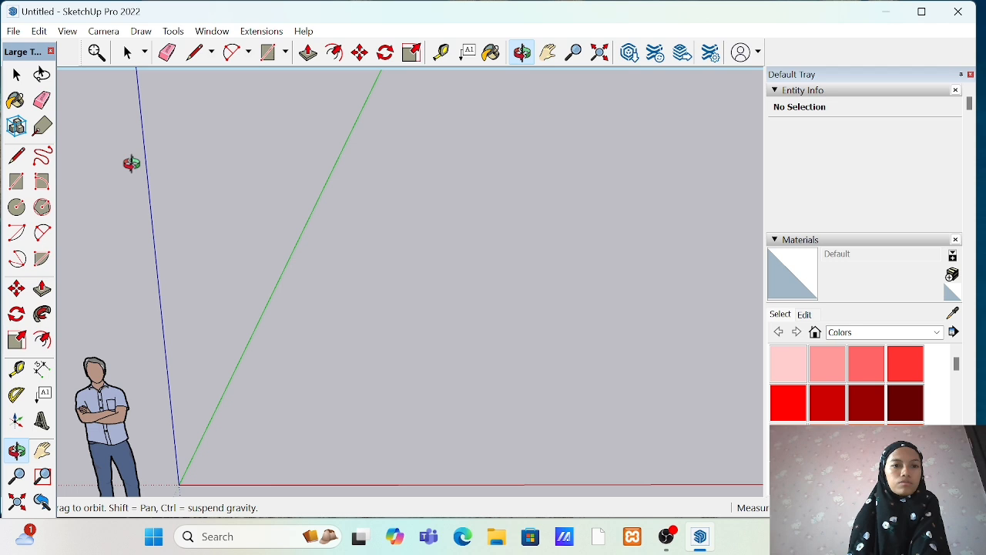
click(16, 181)
click(323, 329)
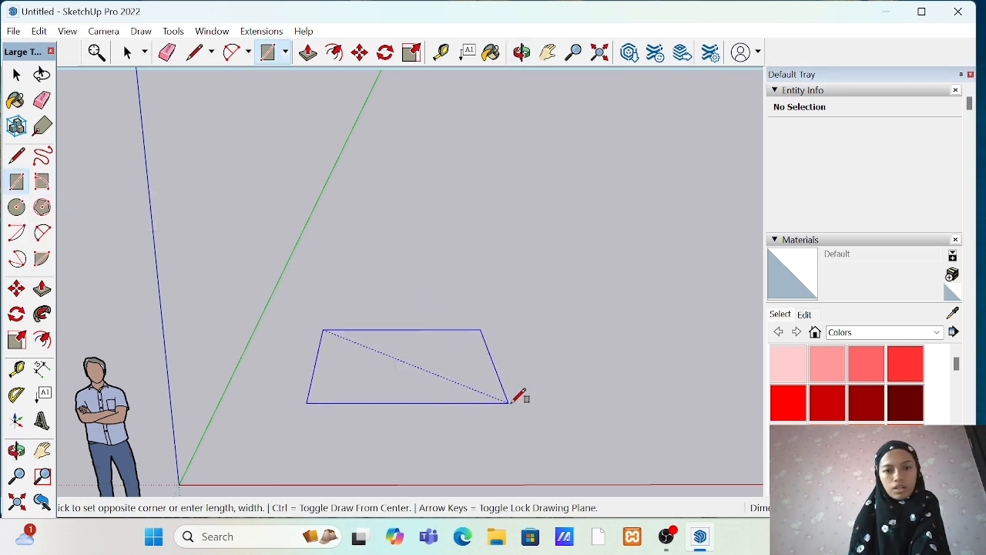
click(528, 416)
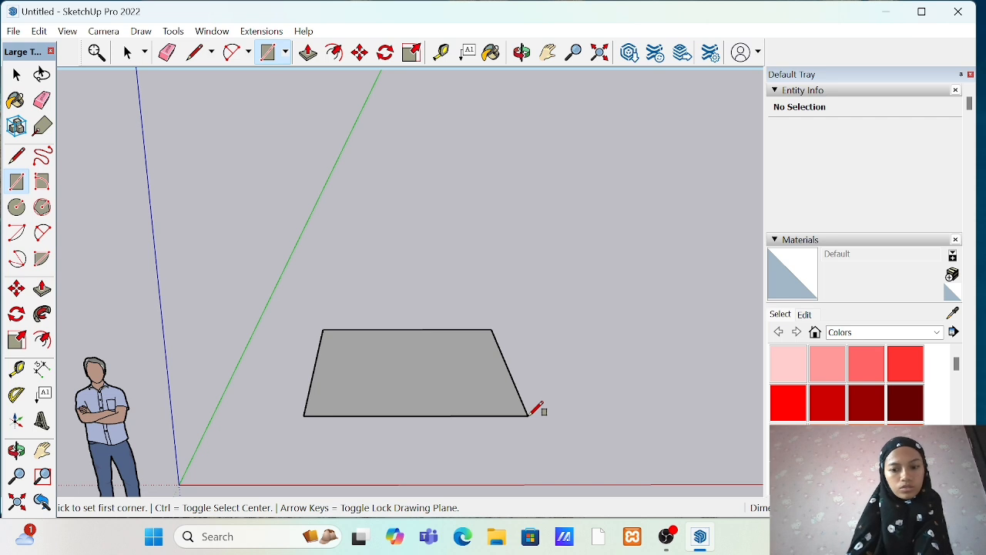
key(Return)
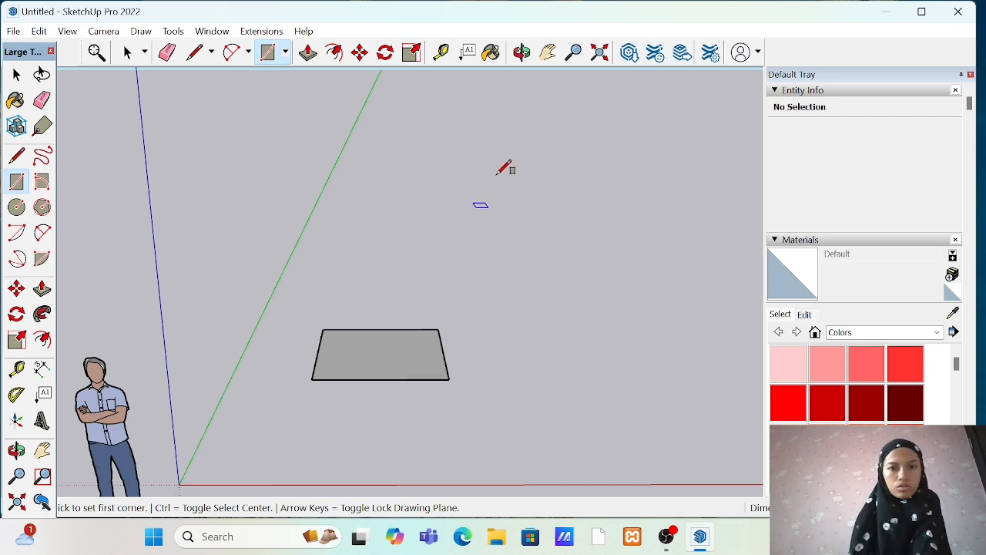
Step: Examine the rectangle close up from a higher viewing angle
scroll(417, 264, up, 3)
click(521, 52)
drag(398, 291, 311, 397)
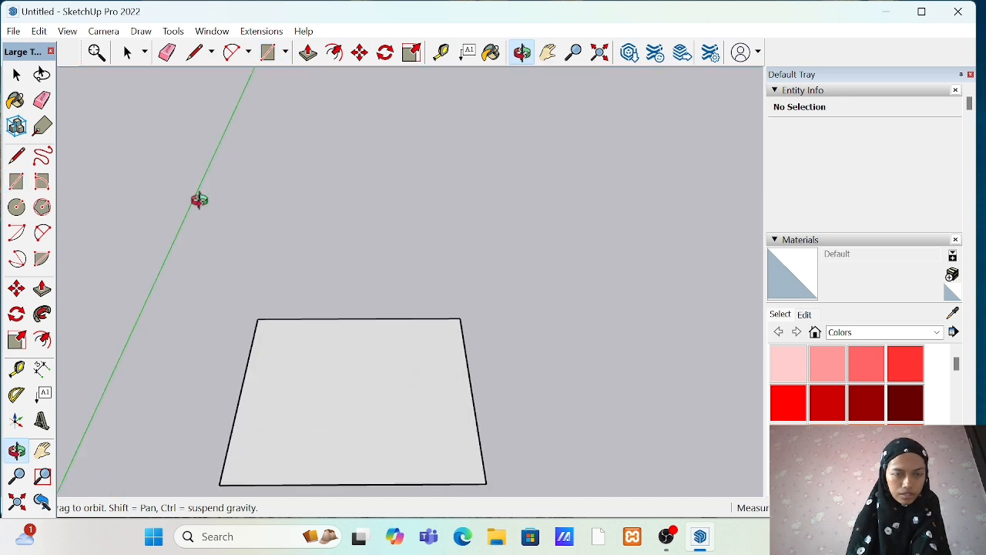
click(547, 51)
drag(352, 334, 368, 306)
scroll(369, 309, up, 2)
scroll(370, 309, down, 1)
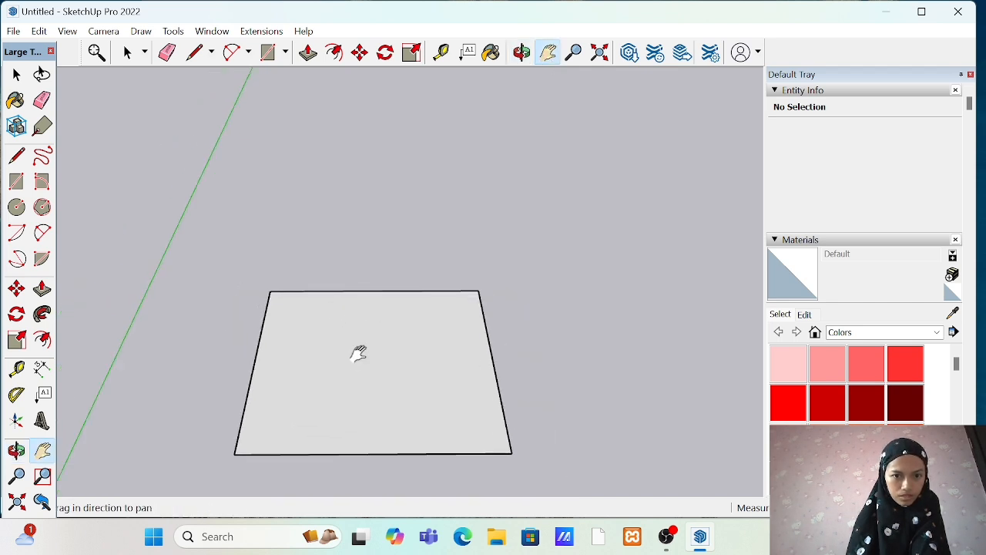
drag(357, 350, 343, 311)
scroll(344, 311, up, 3)
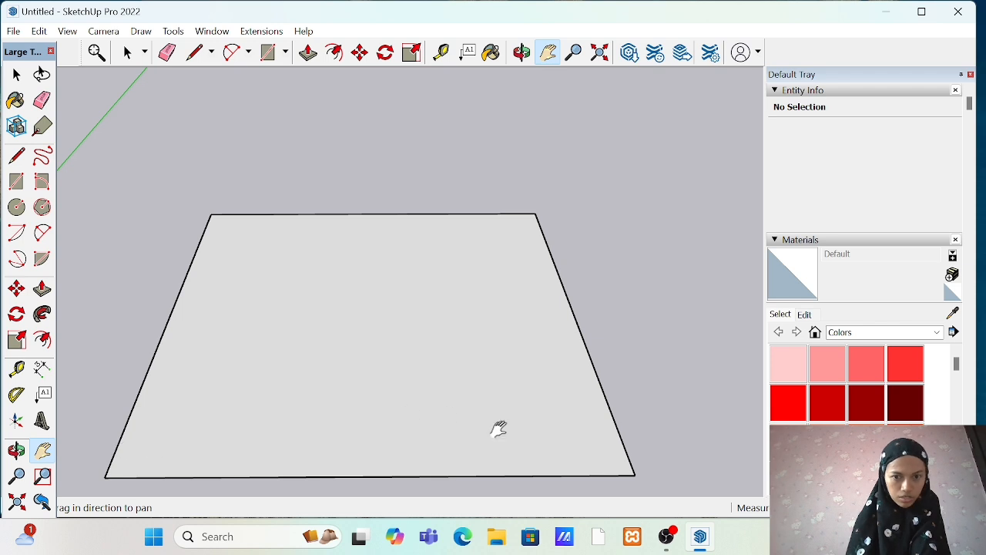
click(193, 52)
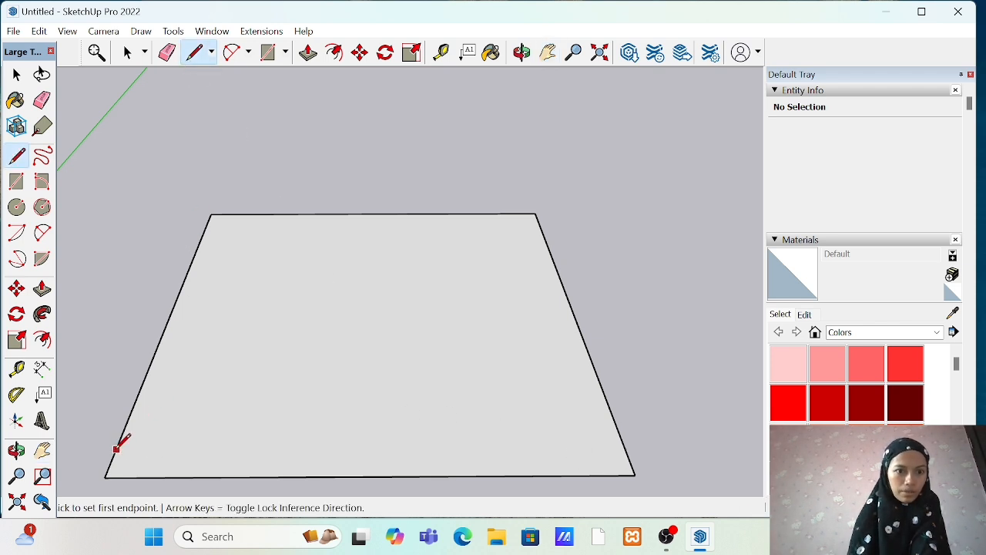
click(105, 474)
key(Escape)
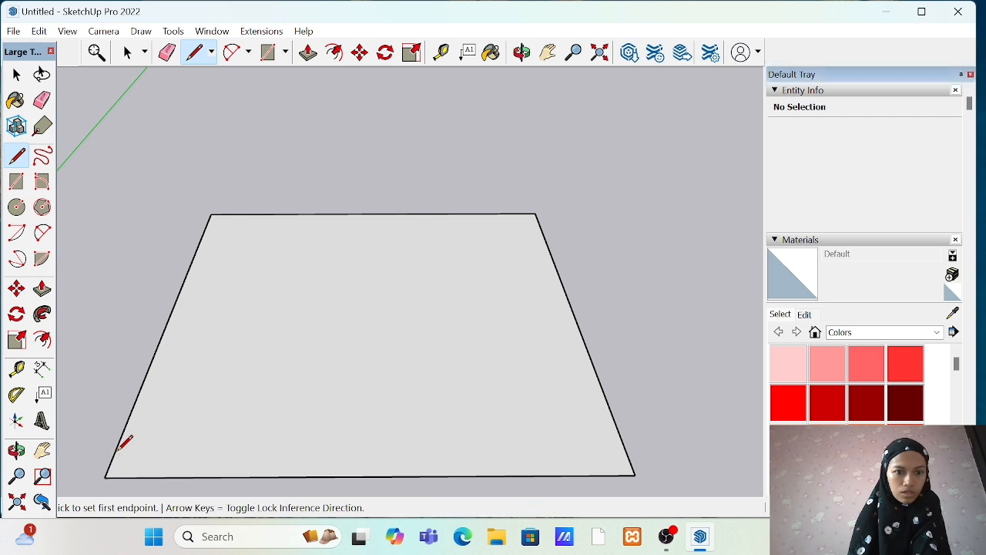
click(116, 449)
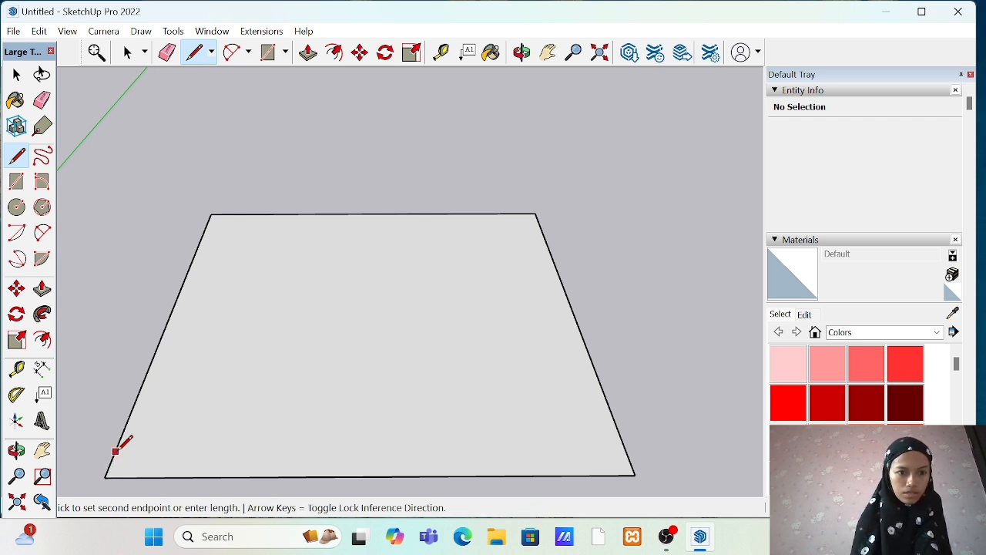
click(127, 56)
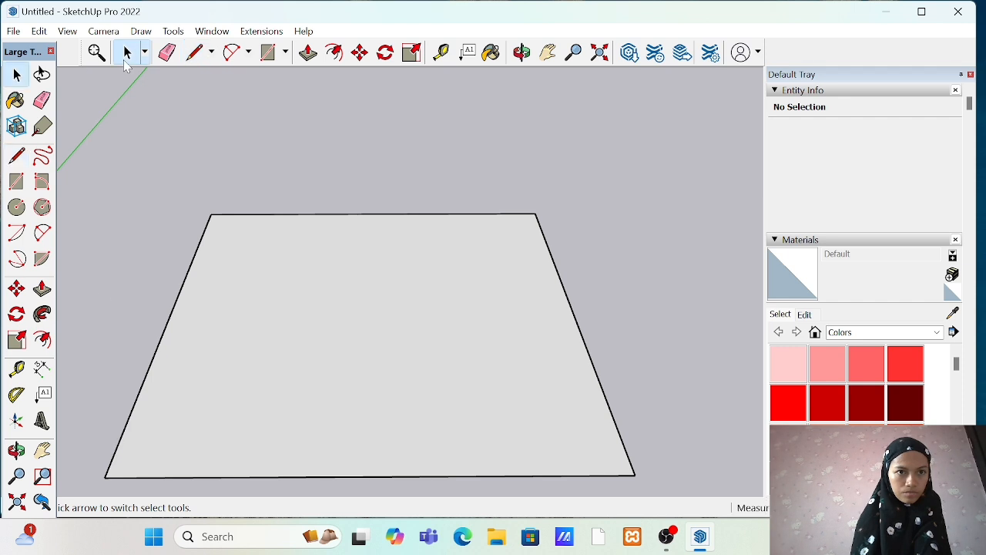
Step: Mark 5 cm along the front edge from the rectangle's front-left corner and draw a tangent arc across that corner
click(194, 52)
click(117, 476)
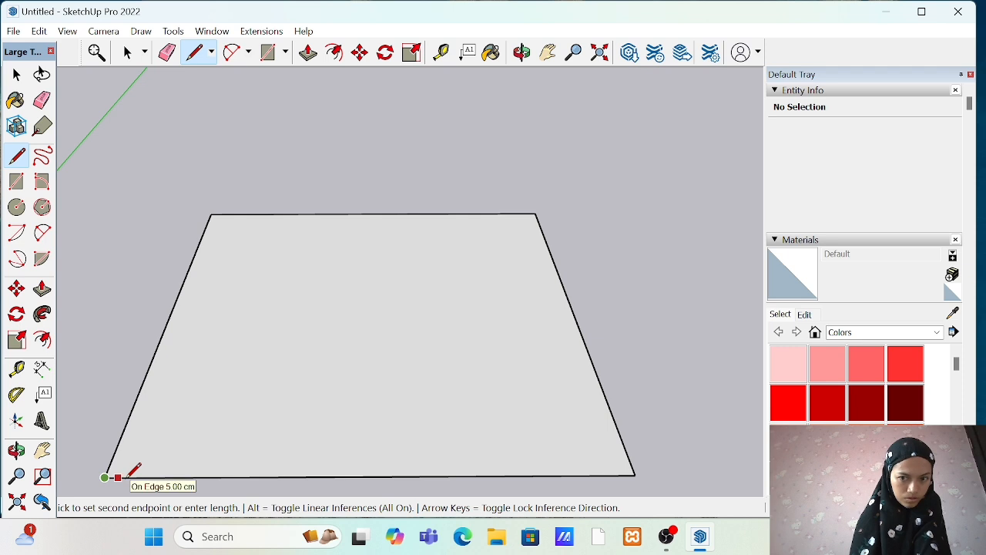
click(231, 52)
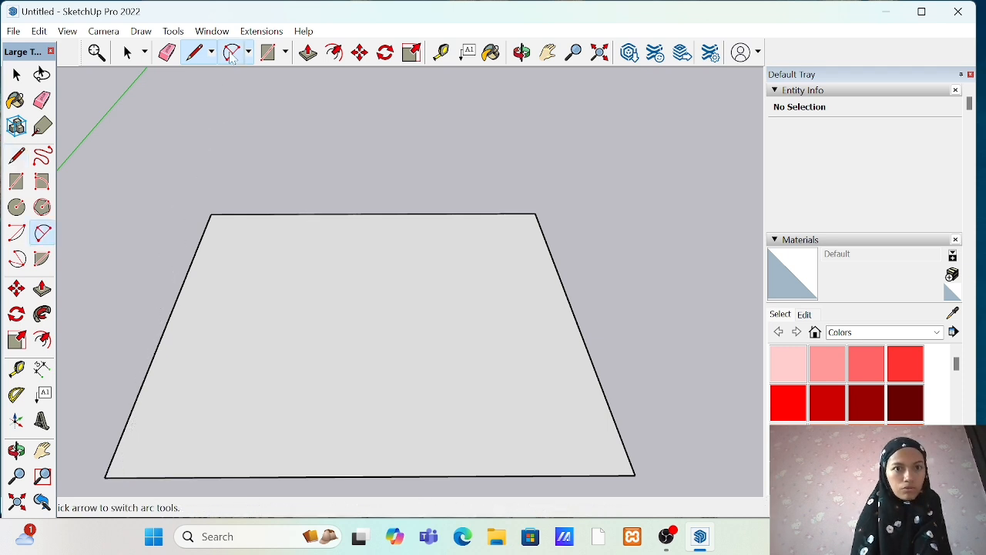
click(109, 467)
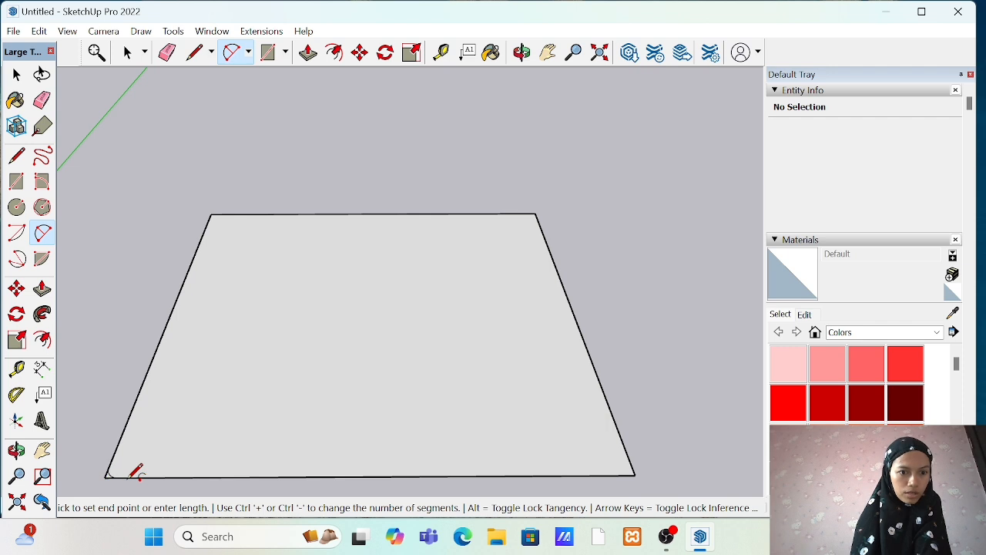
click(117, 477)
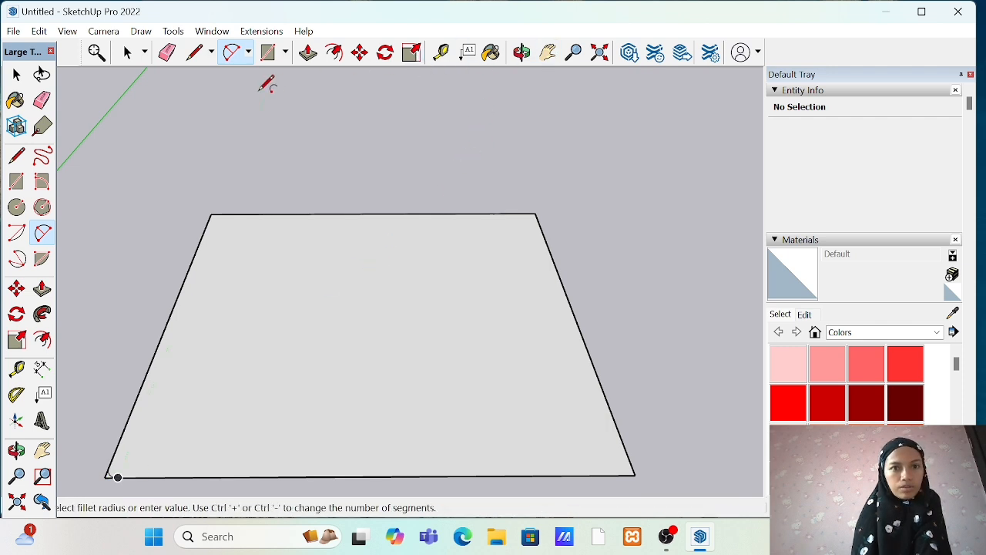
Step: Mark a short distance along the front edge from the rectangle's front-right corner and draw a tangent arc across that corner
click(194, 51)
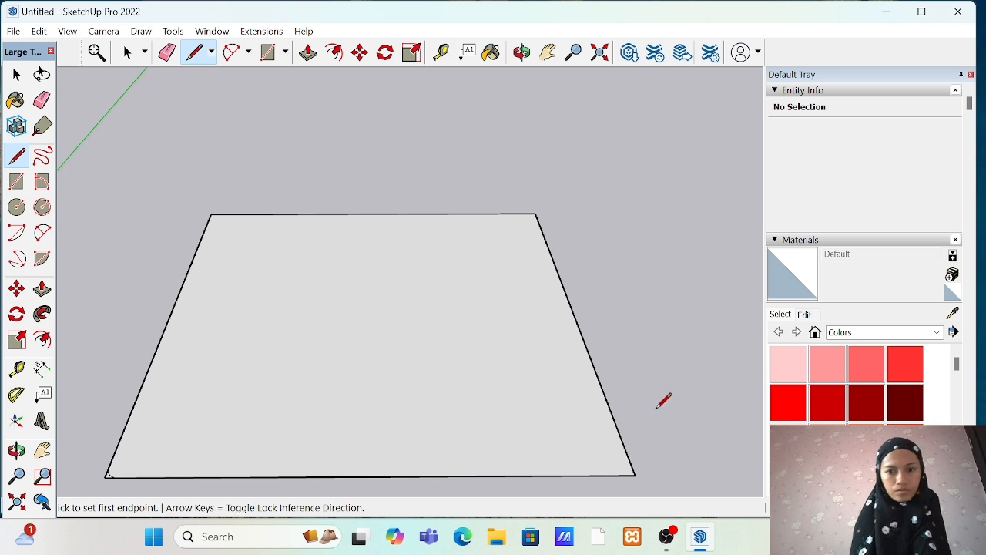
click(635, 474)
click(635, 475)
click(622, 475)
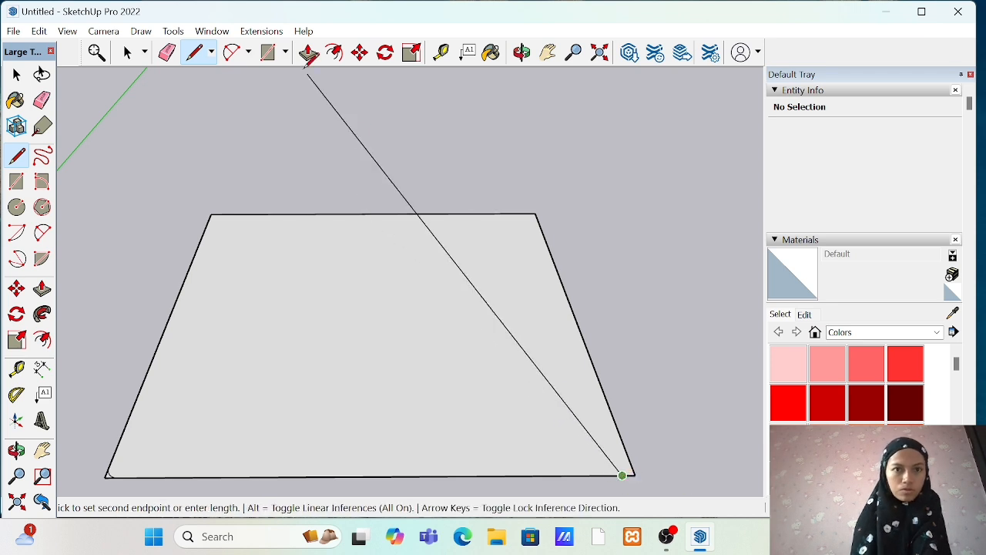
click(232, 52)
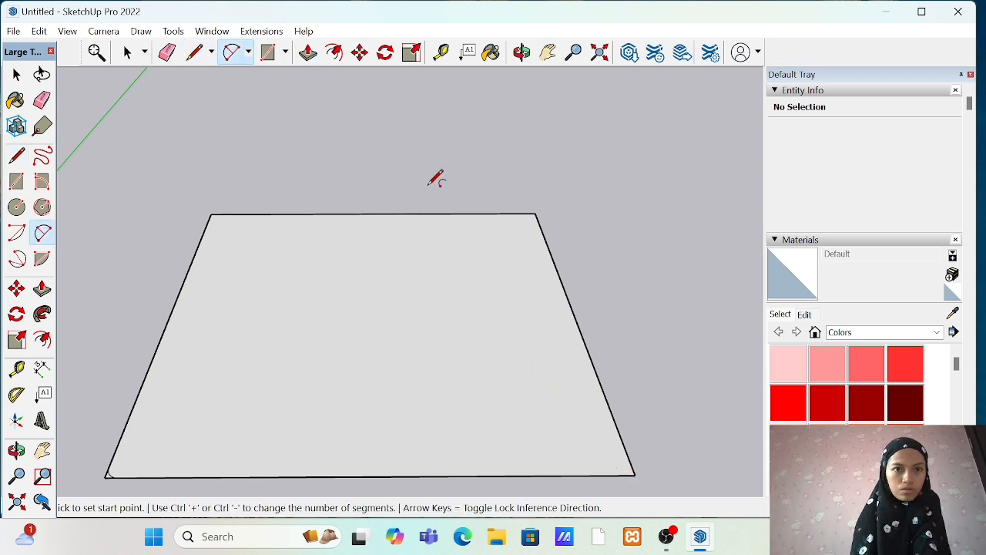
click(632, 465)
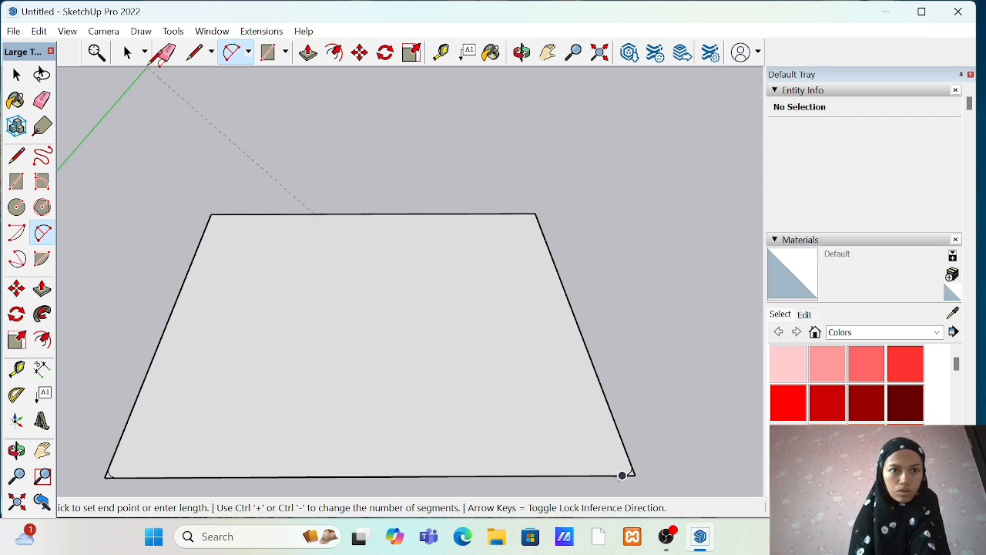
Step: Erase the leftover edges outside the arcs at the front-left and front-right corners so both corners are rounded
click(548, 52)
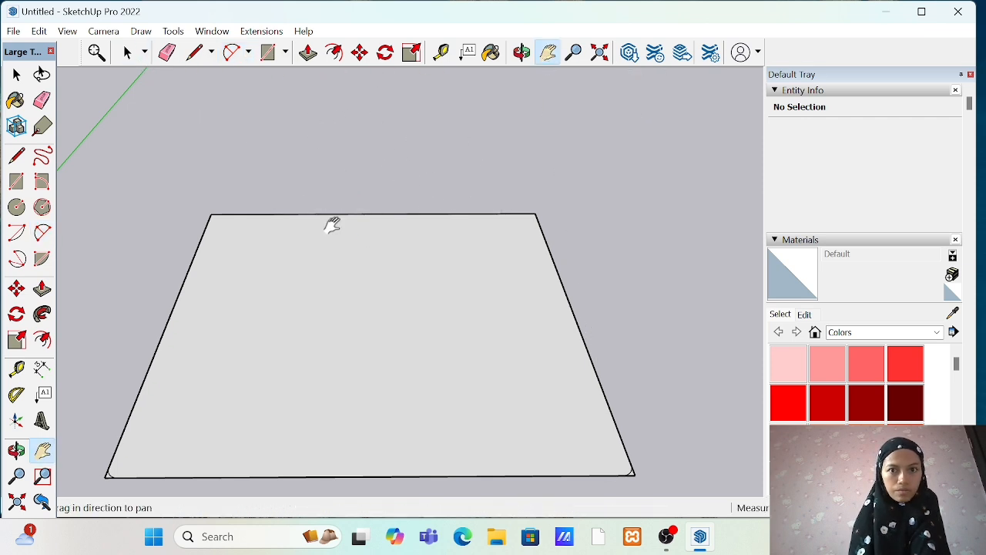
drag(248, 318, 444, 214)
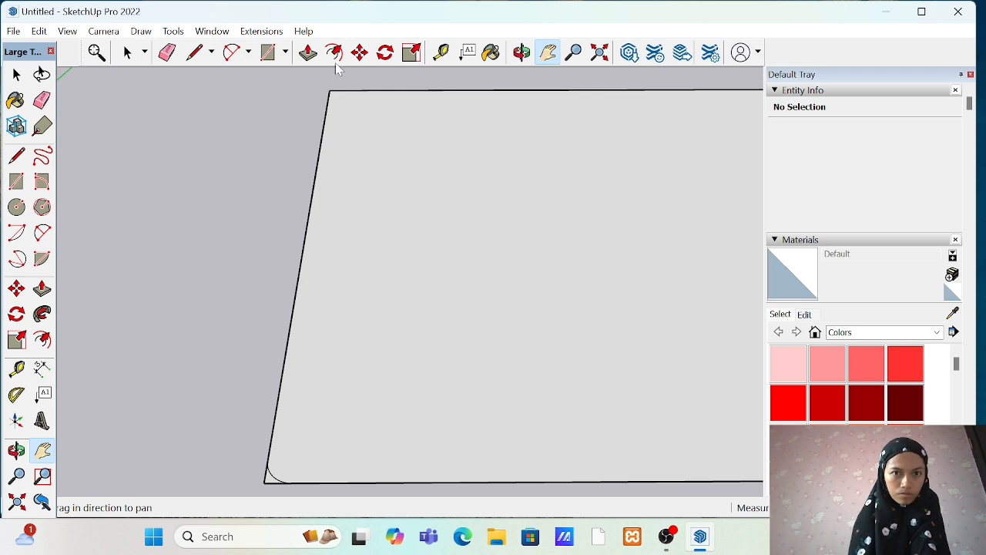
click(167, 52)
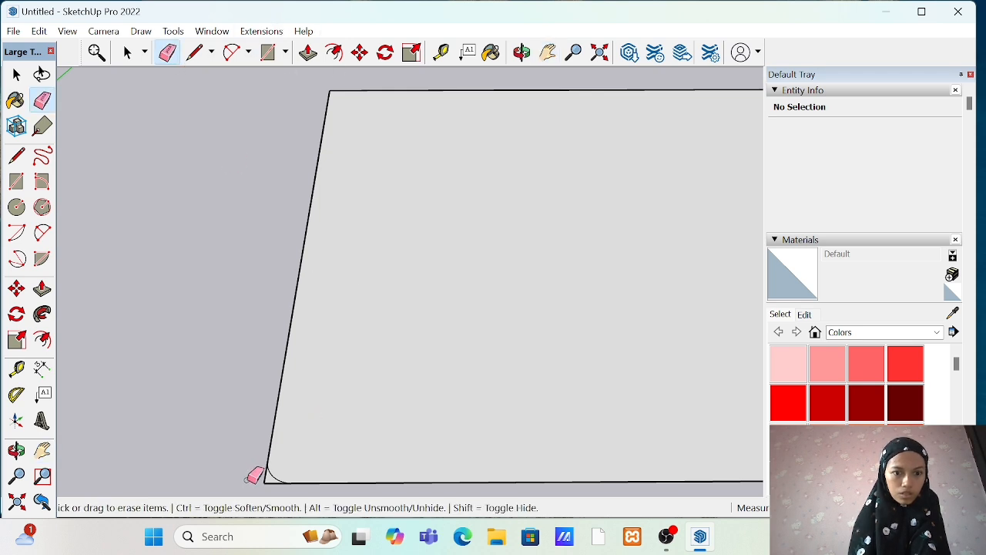
drag(278, 486, 265, 466)
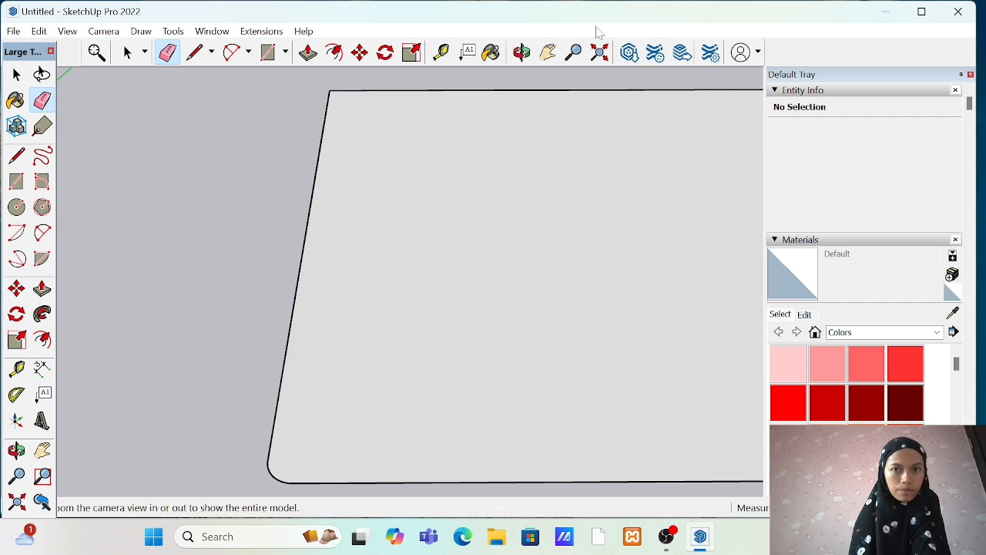
click(549, 51)
drag(719, 301, 196, 259)
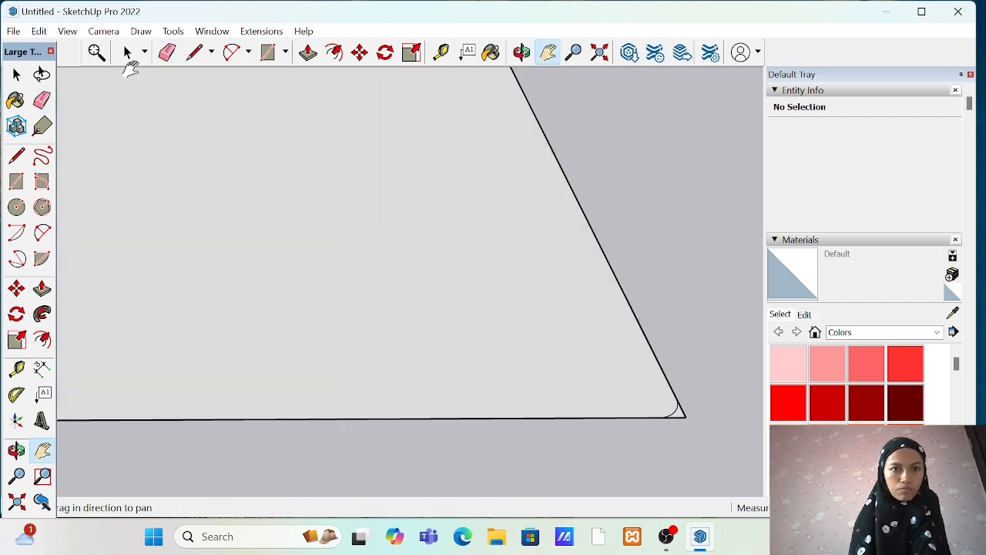
click(167, 51)
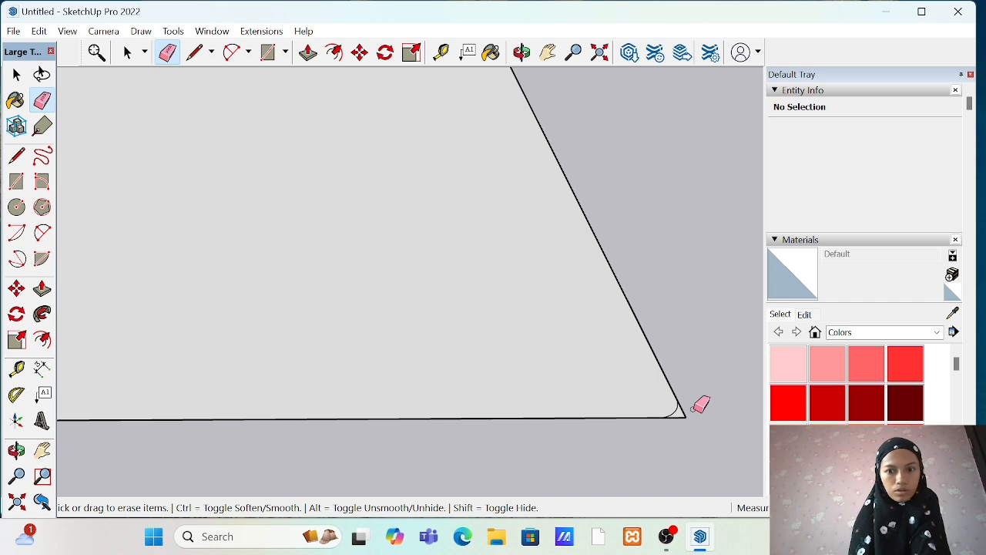
drag(680, 419, 698, 400)
Step: Push/Pull the rounded-corner face upward to form a thick slab
click(520, 51)
drag(281, 126, 344, 316)
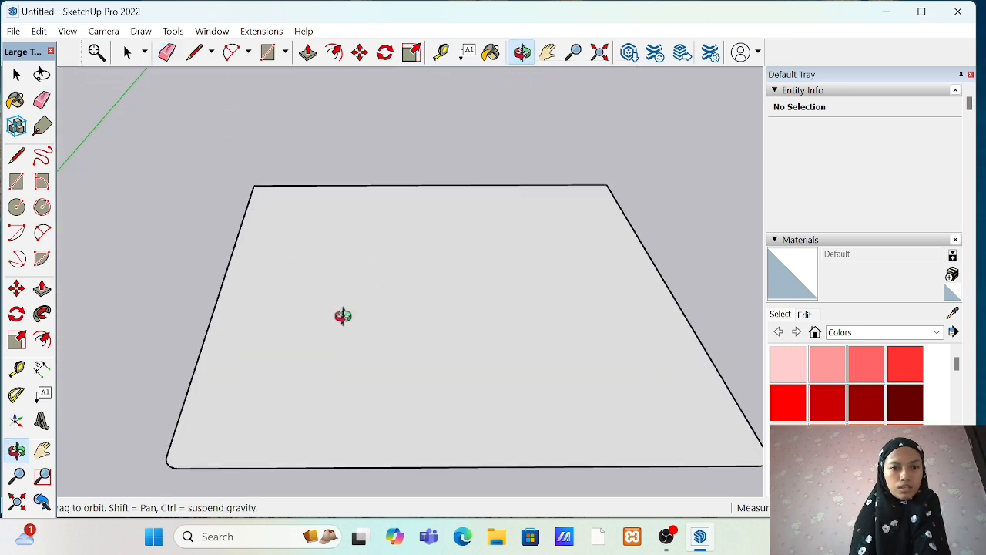
click(308, 52)
click(409, 418)
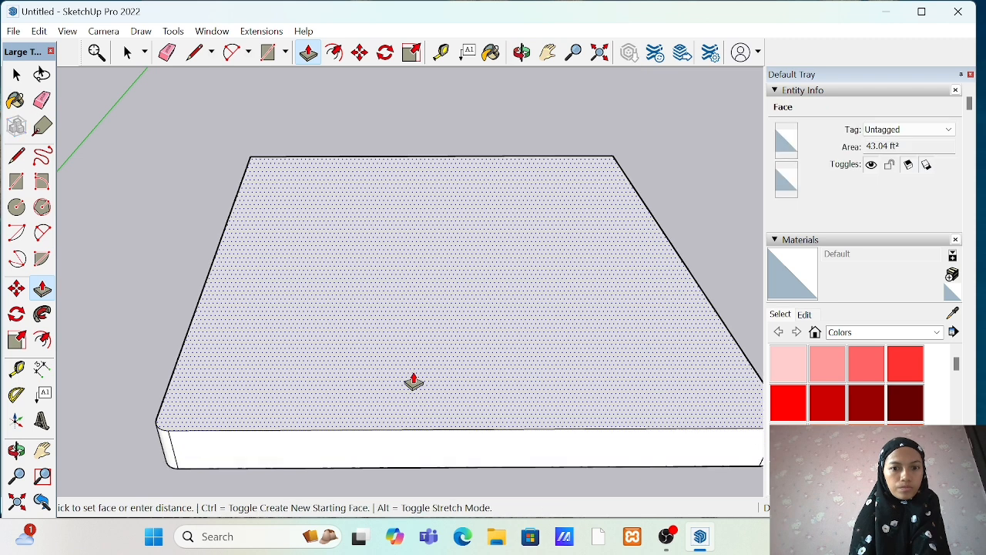
click(410, 367)
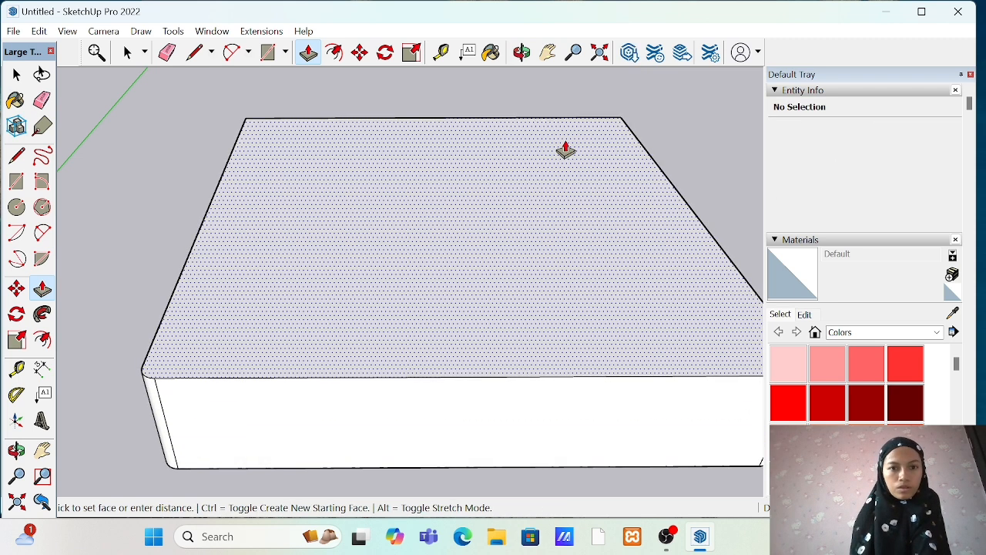
Step: Offset the outline of the slab's top face inward, setting the distance to leave a narrow border
click(42, 340)
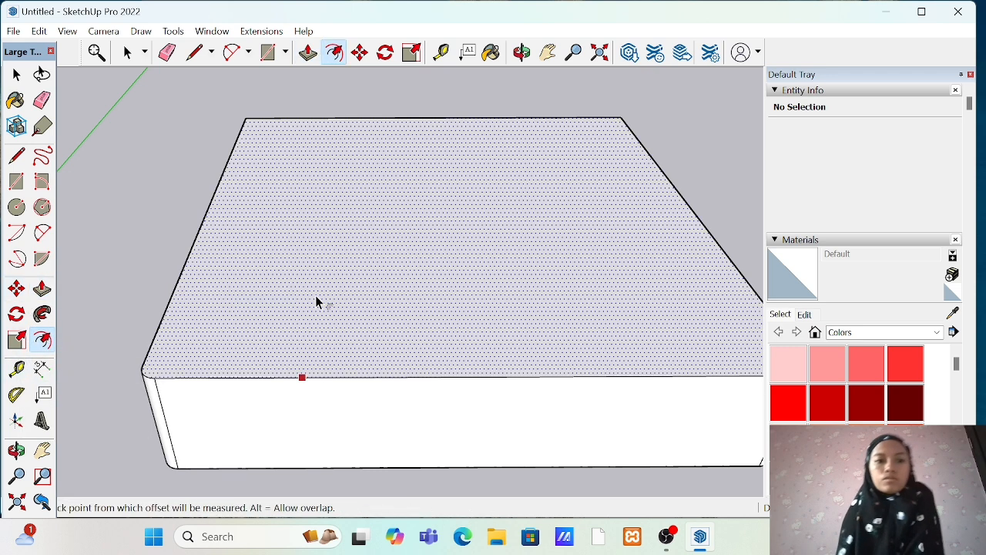
click(316, 299)
click(331, 336)
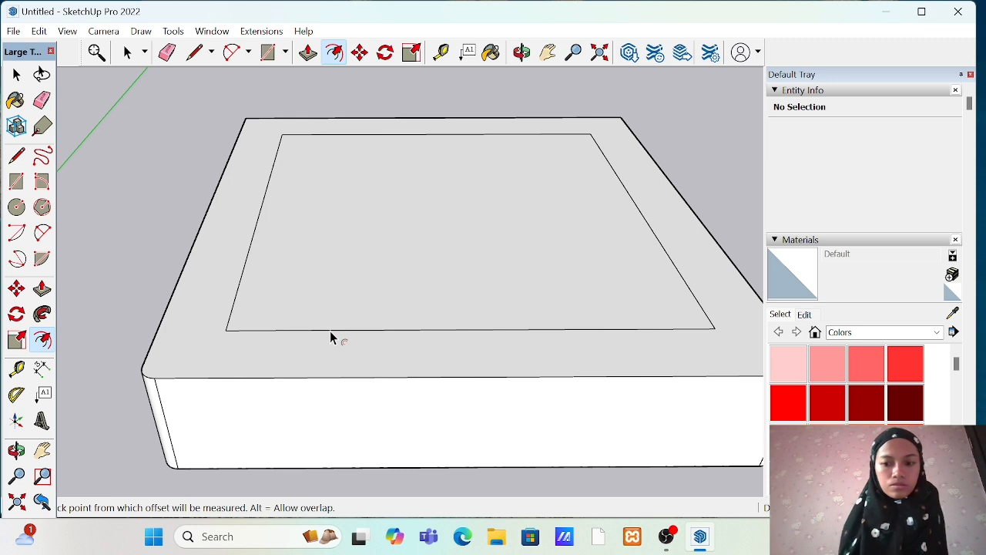
key(Return)
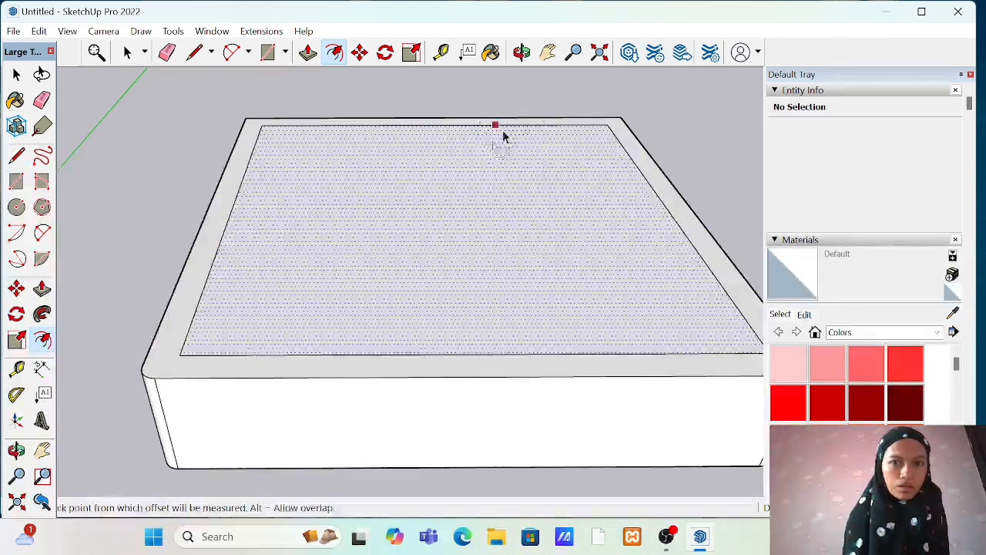
Step: Draw small circles centred on all four corners of the inset outline on the slab's top face
click(521, 52)
drag(543, 159, 501, 259)
drag(402, 285, 371, 279)
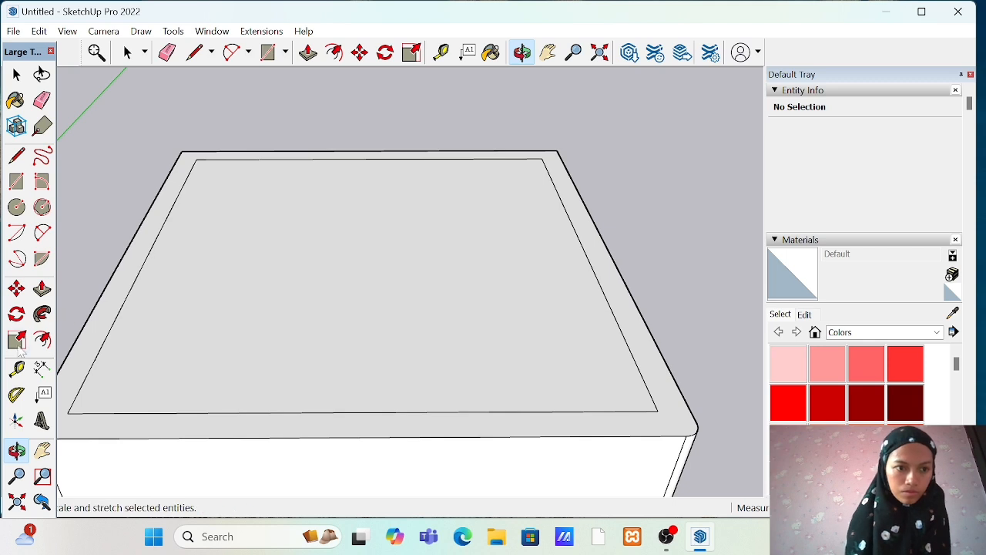
click(16, 207)
click(196, 159)
click(208, 167)
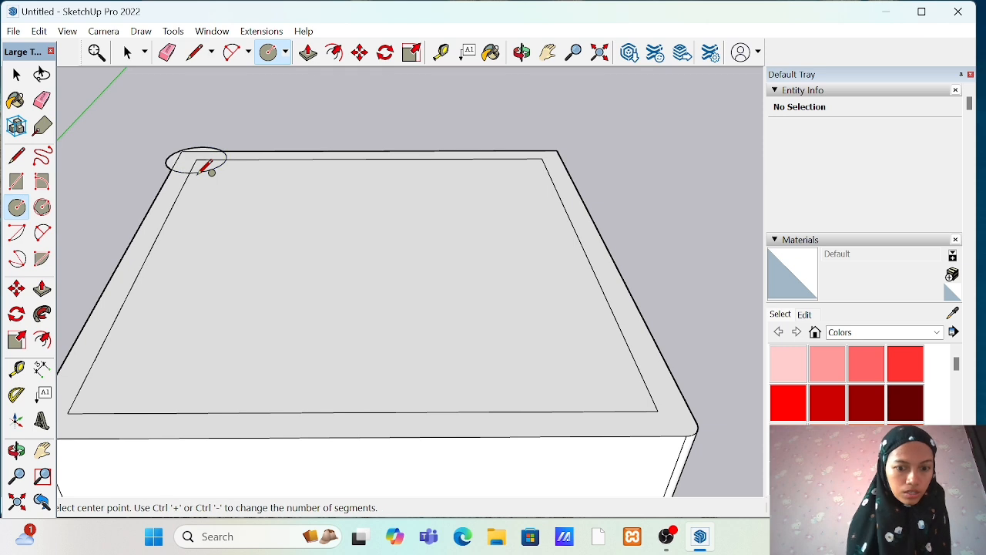
click(545, 158)
click(532, 155)
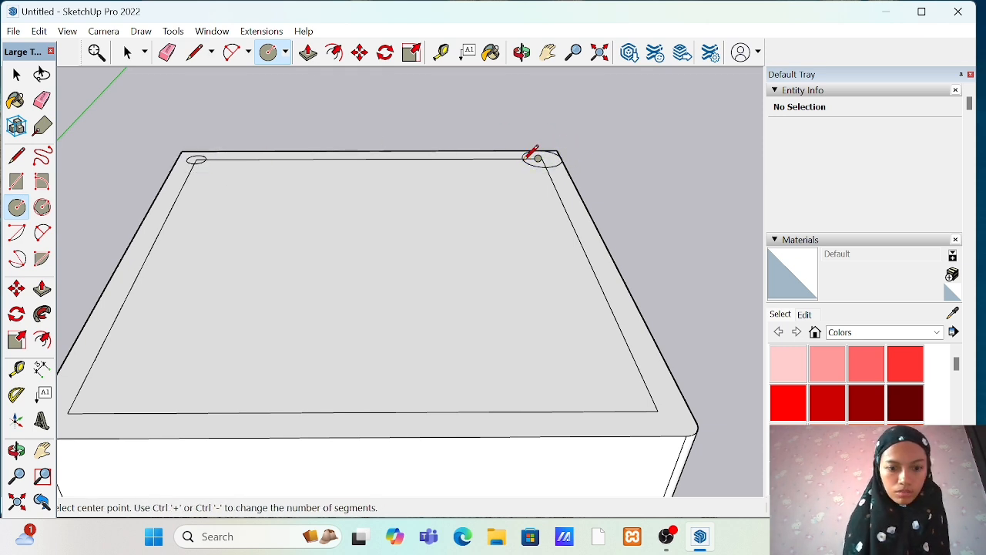
click(77, 406)
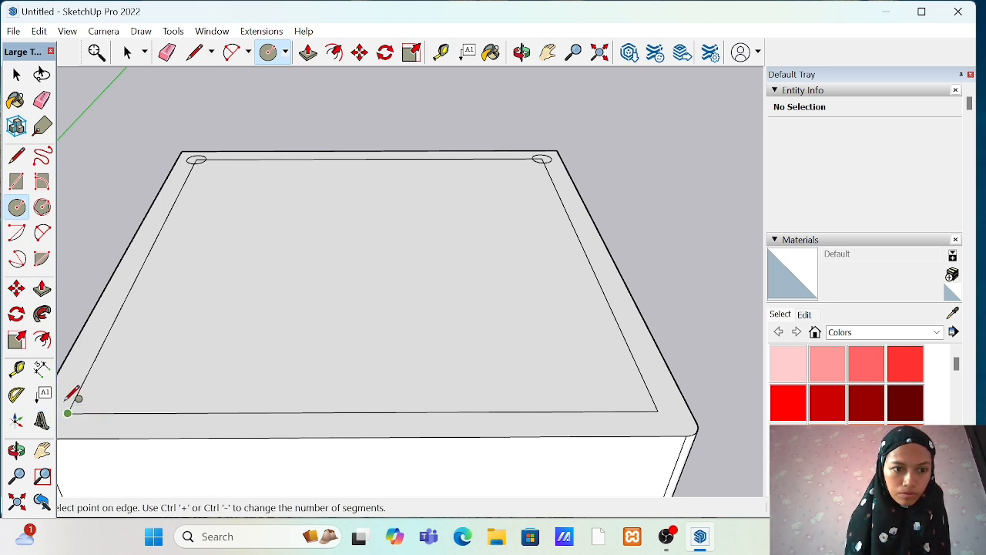
click(71, 394)
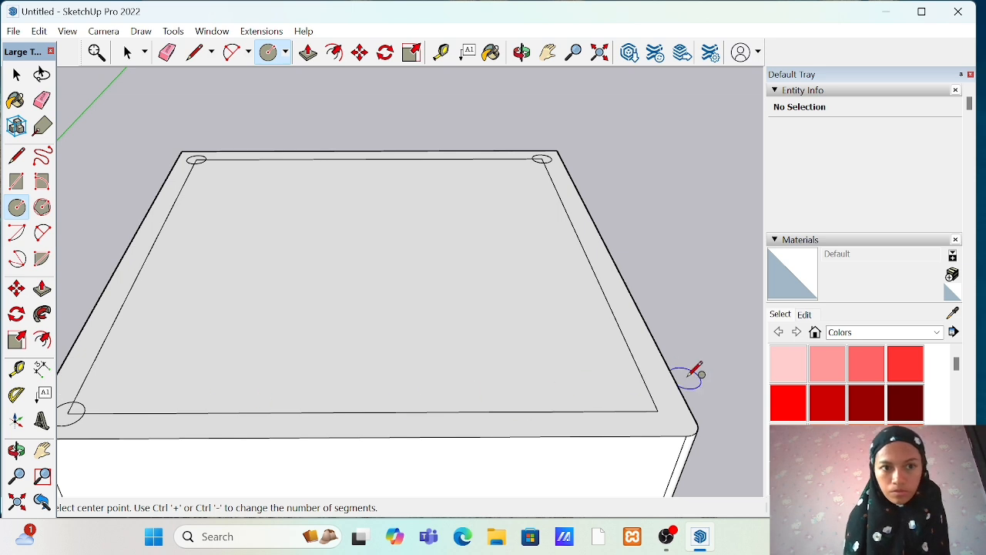
click(658, 410)
click(650, 398)
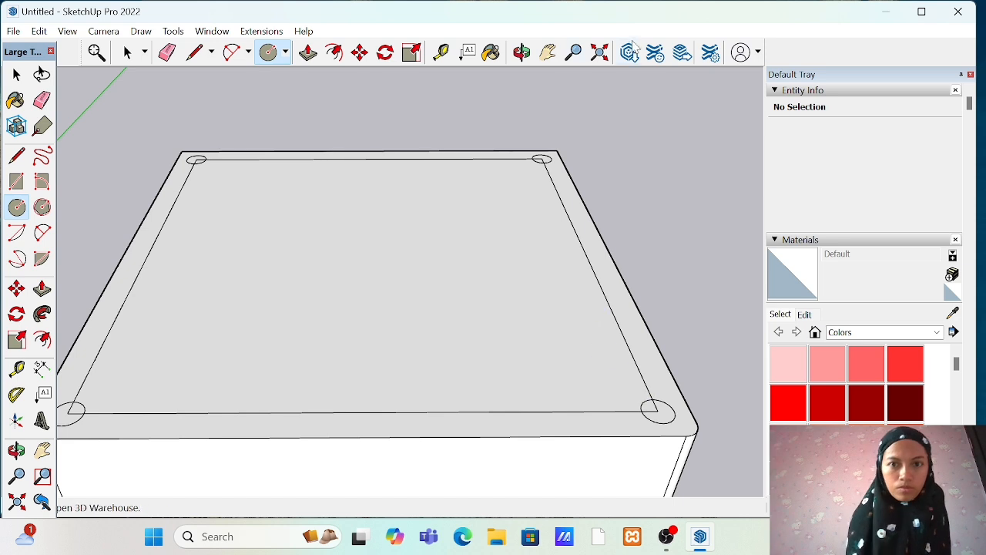
Step: Erase the inset outline, including its segments inside the circles, leaving only the four corner circles on the slab
click(521, 52)
drag(431, 180, 421, 286)
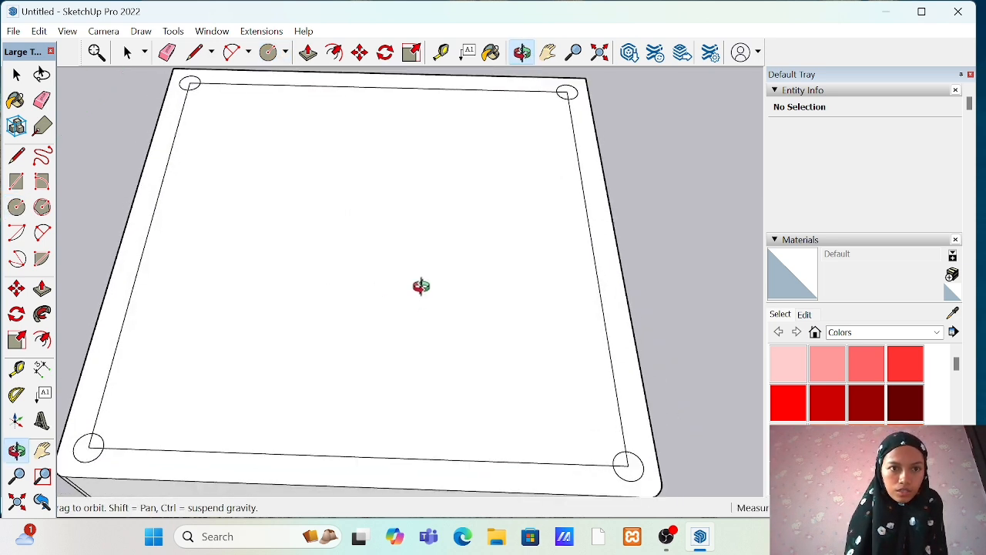
click(167, 51)
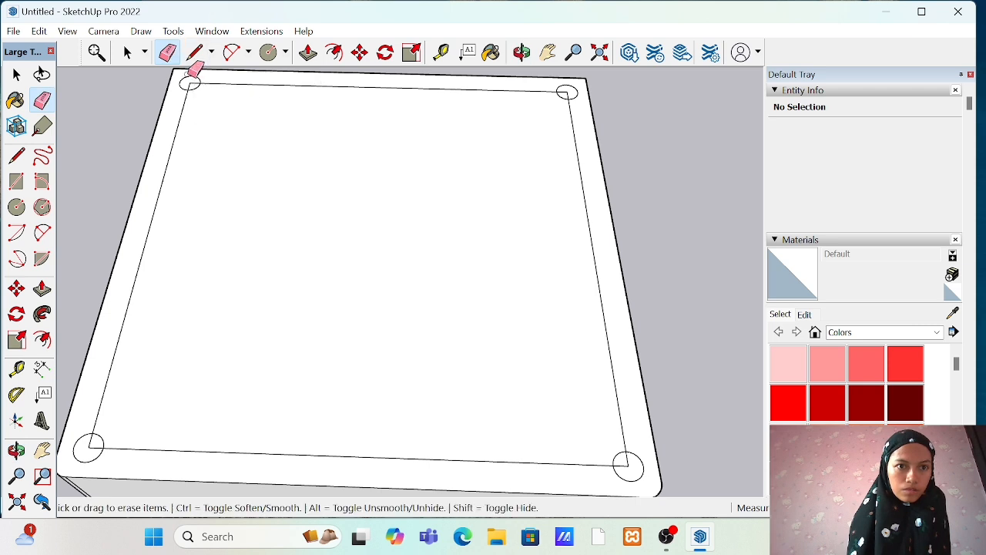
mouse_move(191, 77)
mouse_down()
mouse_move(213, 104)
mouse_move(196, 116)
mouse_move(261, 81)
mouse_move(526, 128)
mouse_up()
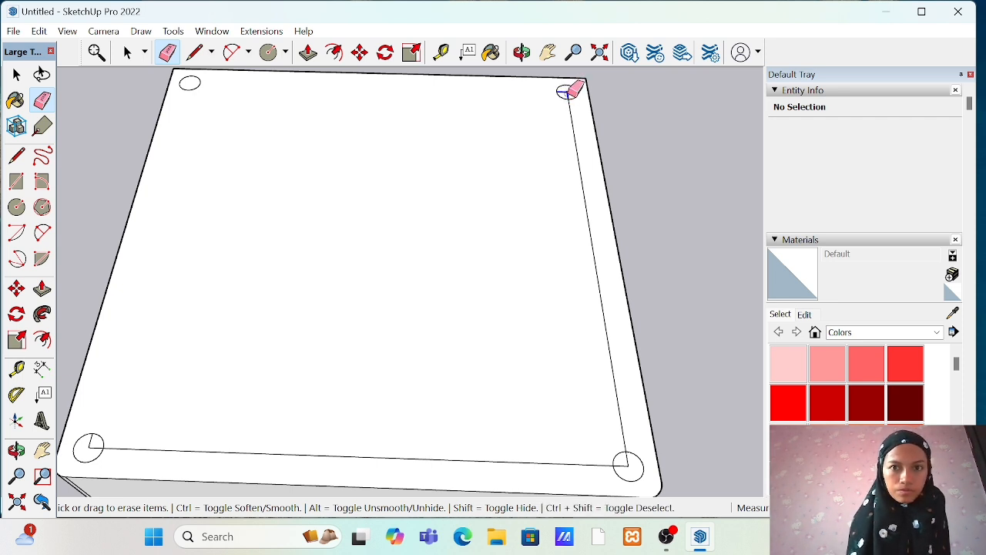
click(583, 158)
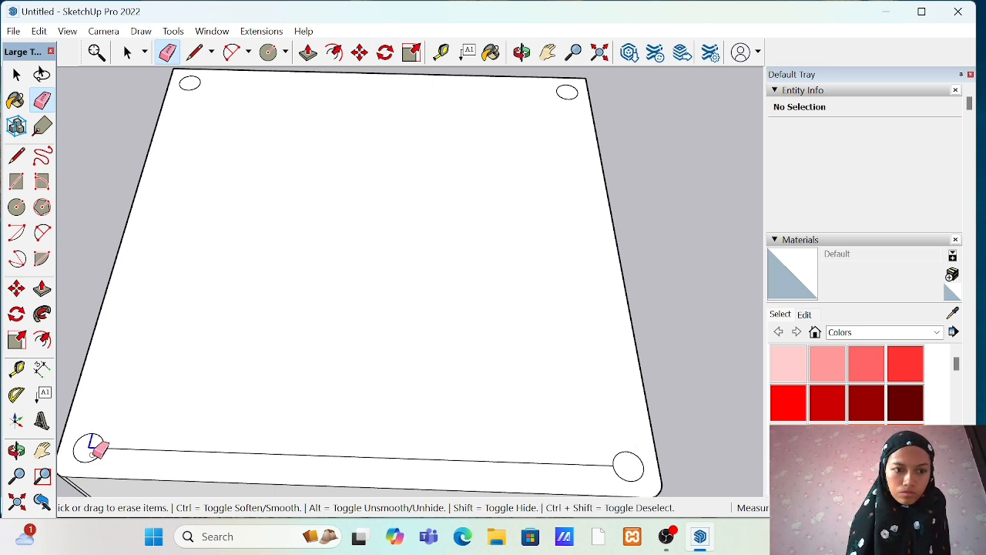
mouse_move(197, 428)
mouse_down()
mouse_move(204, 507)
mouse_move(239, 441)
mouse_up()
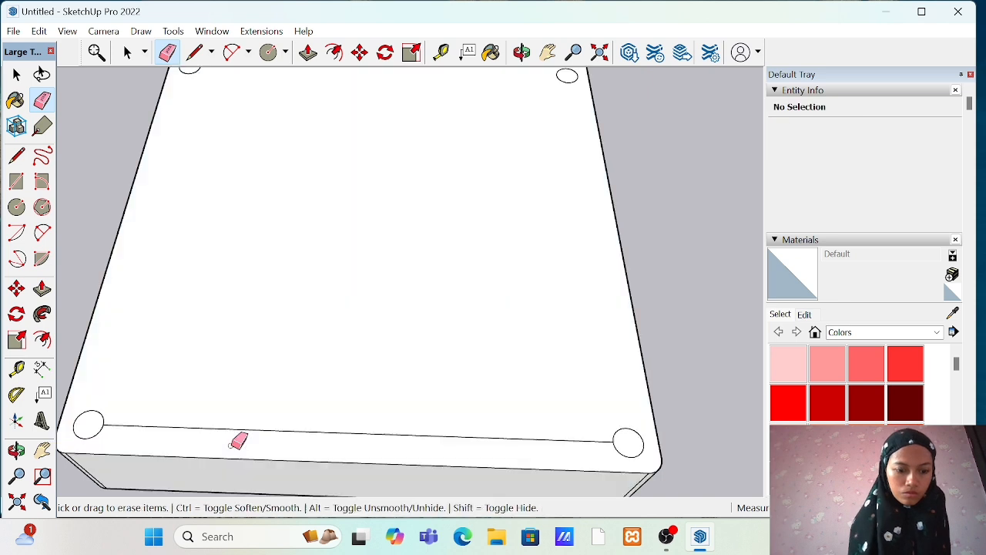
click(236, 430)
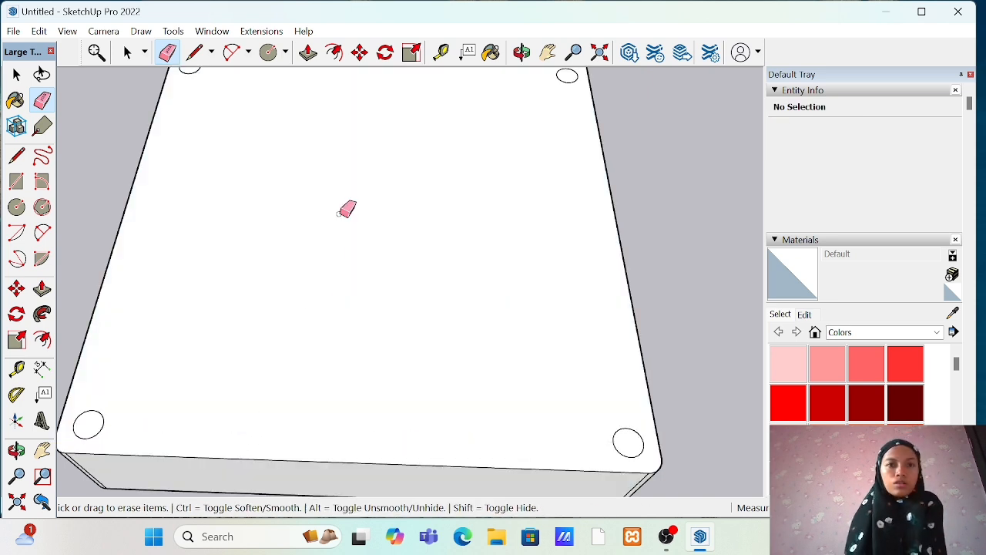
Step: Push/Pull the four corner circles outward by the same short height to form cylindrical legs
click(307, 52)
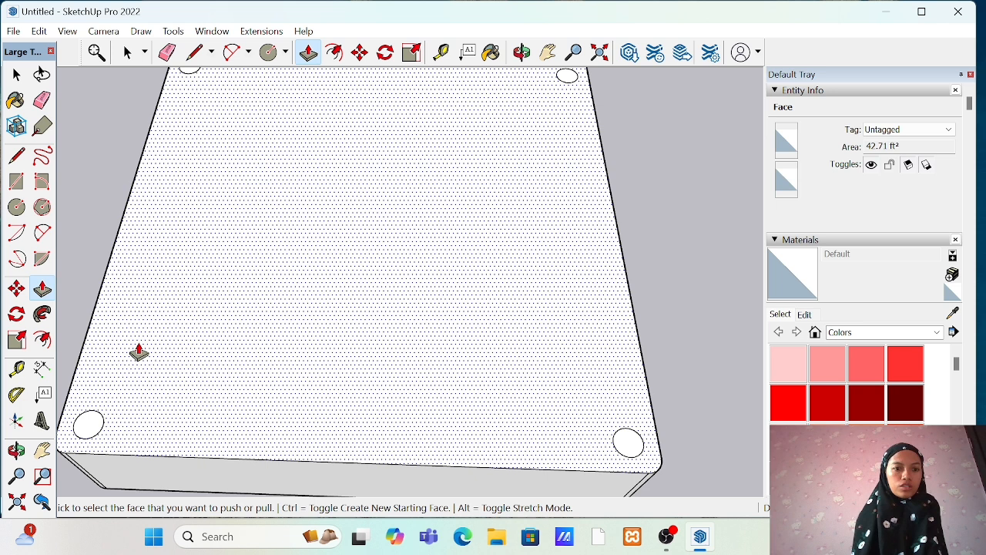
click(86, 423)
click(79, 412)
click(79, 411)
click(80, 413)
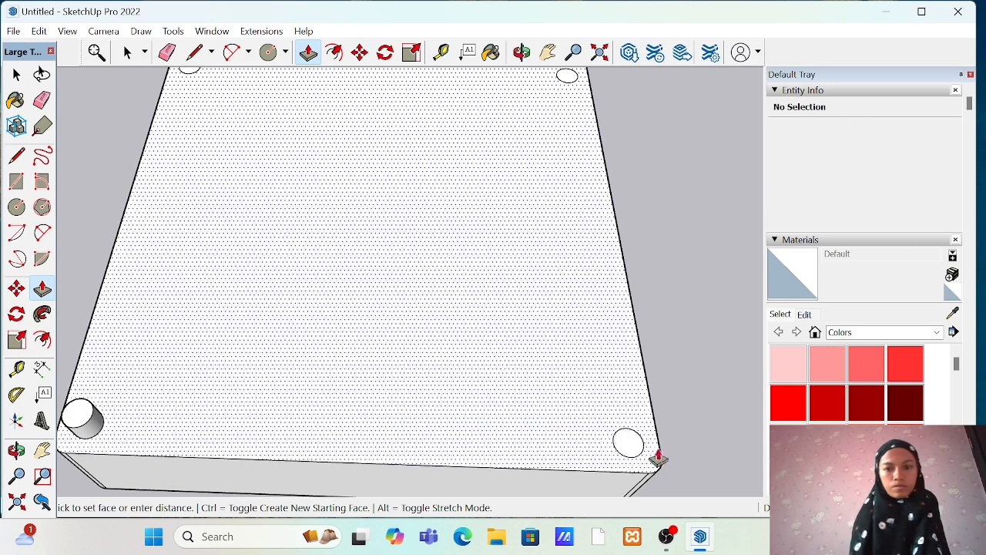
double_click(628, 452)
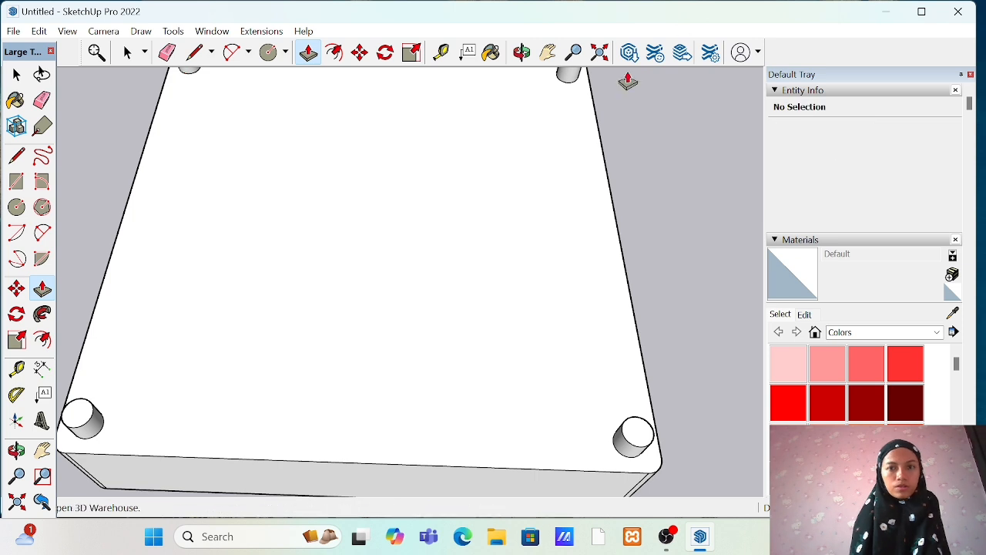
Step: Select the whole slab with its legs and flip it along the blue direction so the legs point down
click(548, 52)
scroll(493, 208, down, 5)
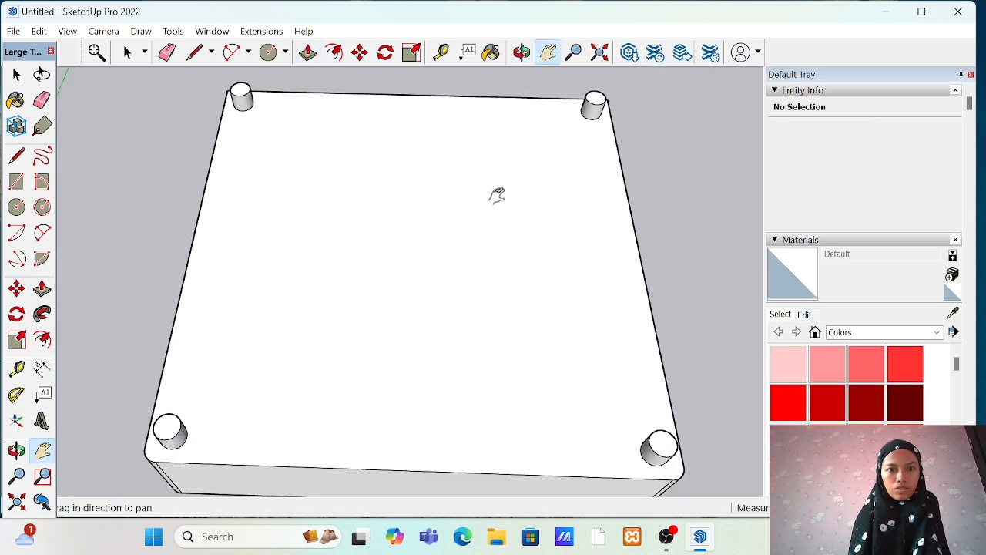
click(127, 51)
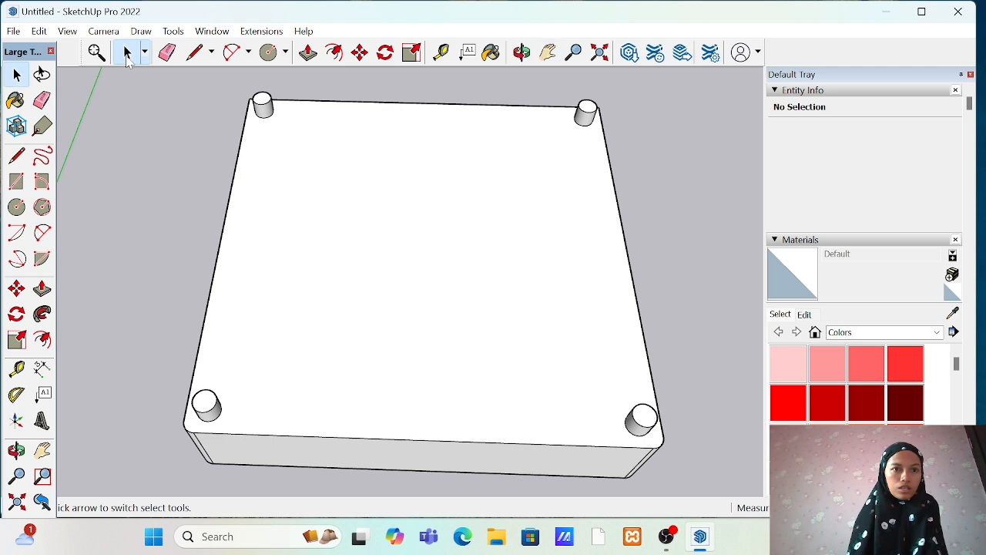
triple_click(439, 305)
right_click(439, 305)
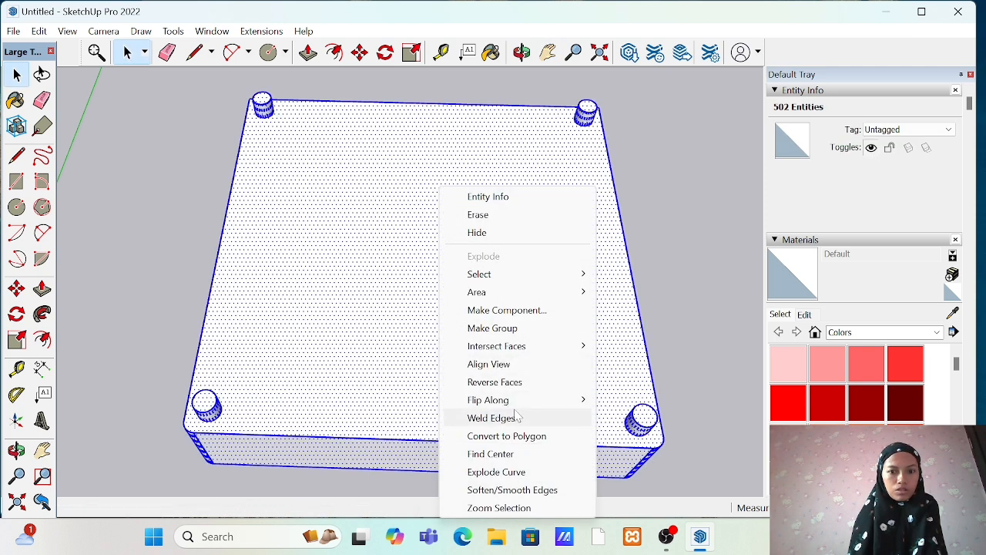
mouse_move(518, 408)
click(623, 436)
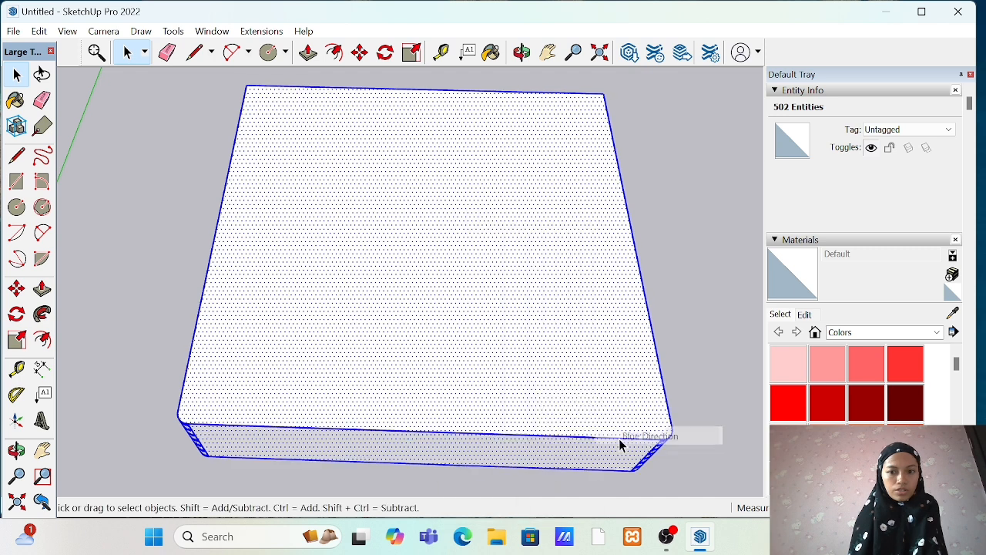
click(719, 334)
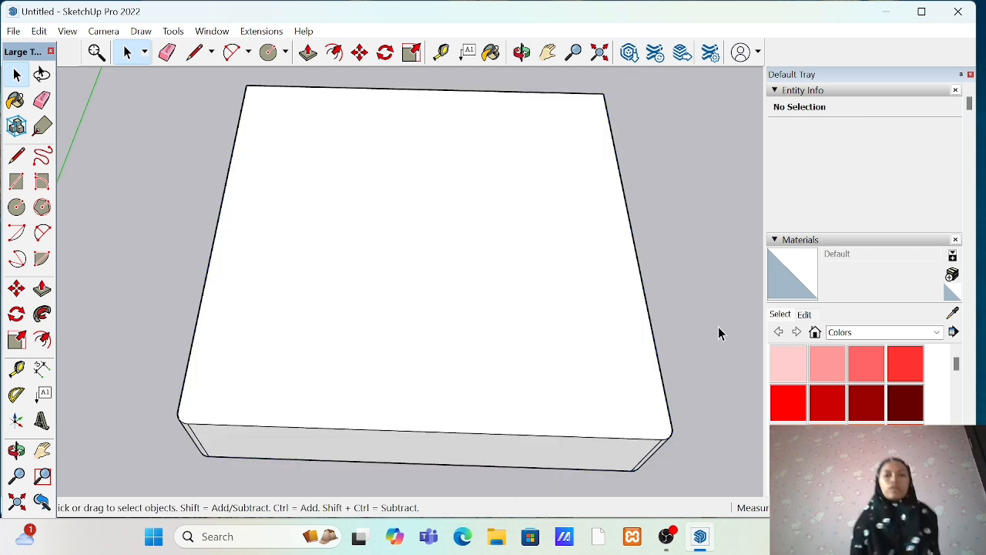
Step: Draw a narrow full-width rectangle along the slab's back edge and Push/Pull it upward to form a backrest
click(16, 181)
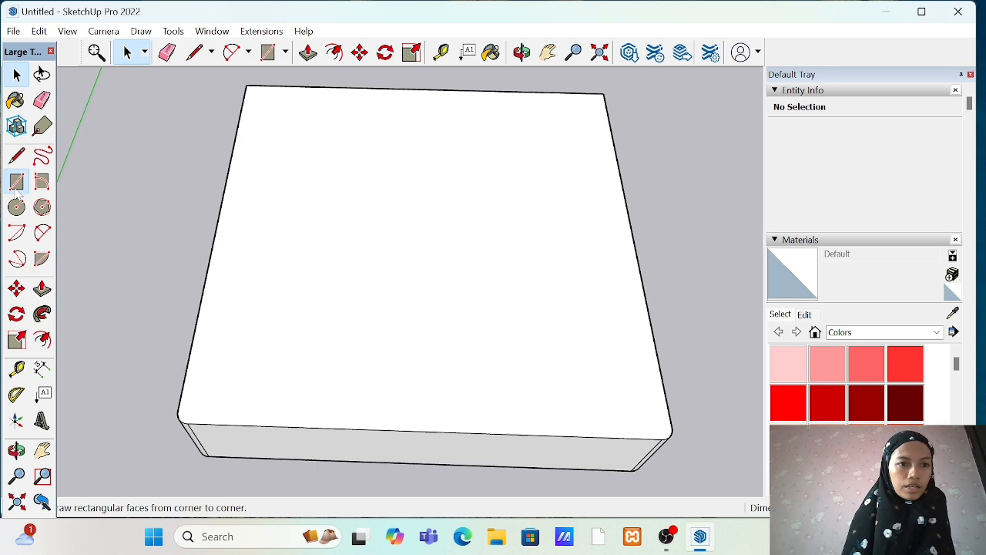
click(246, 83)
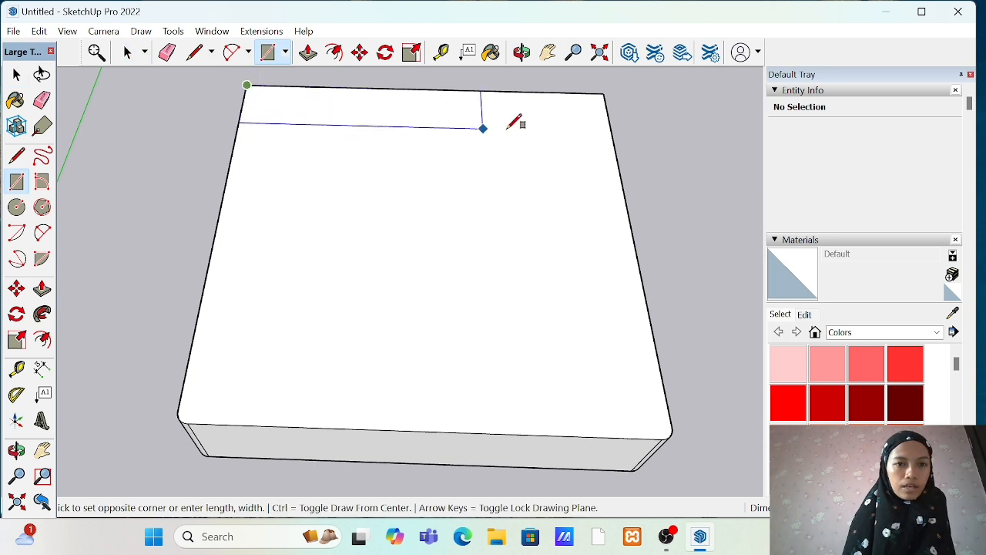
click(613, 128)
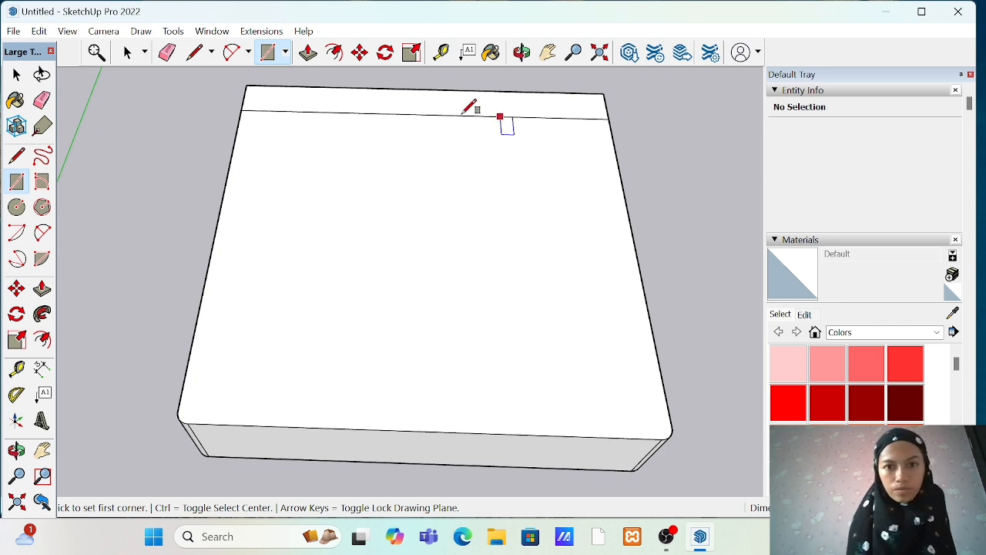
click(307, 51)
click(344, 112)
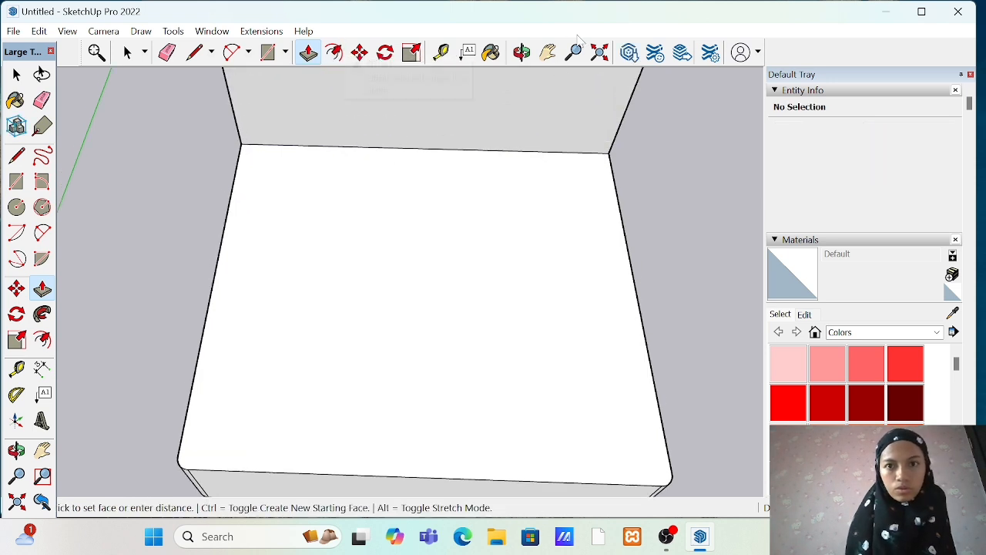
Step: On the backrest's end face, mark a short distance down from the front top corner and draw a tangent arc across it
click(548, 51)
drag(572, 154, 521, 297)
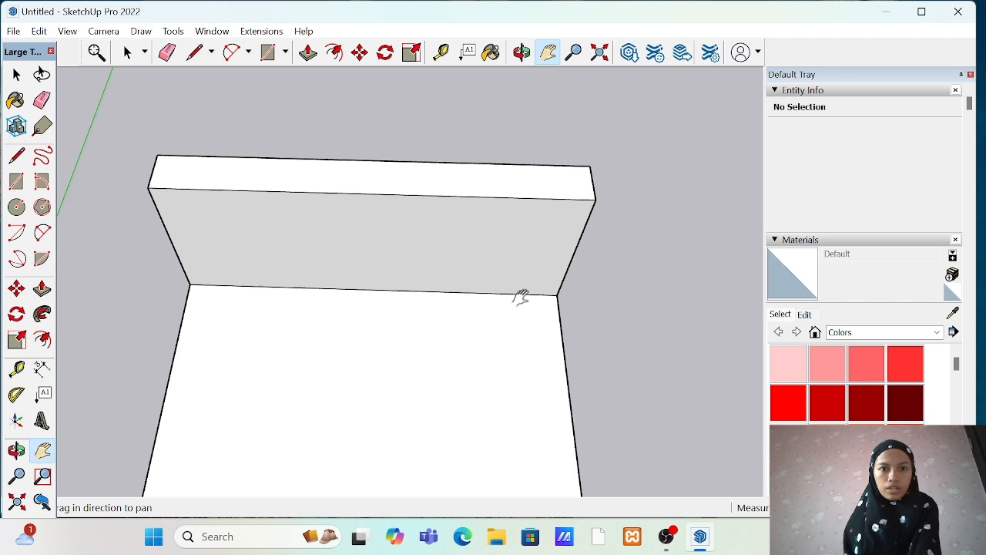
click(521, 51)
drag(631, 224, 359, 210)
scroll(358, 210, up, 4)
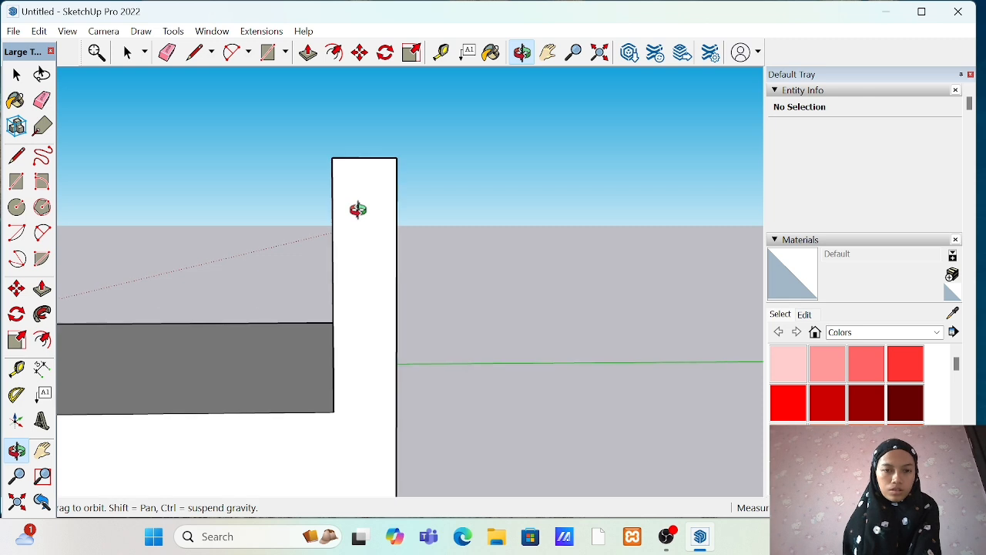
click(194, 52)
click(312, 119)
key(Escape)
click(311, 147)
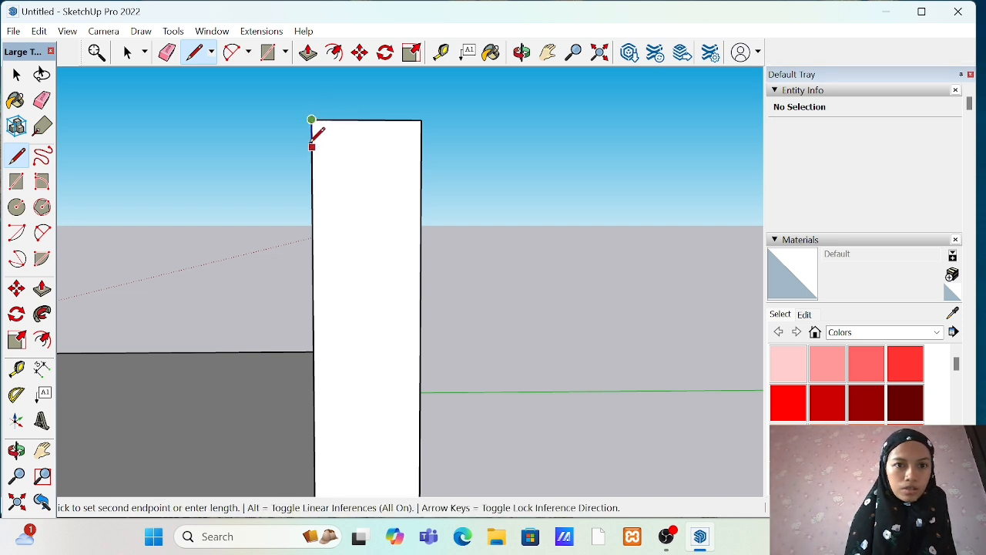
click(234, 51)
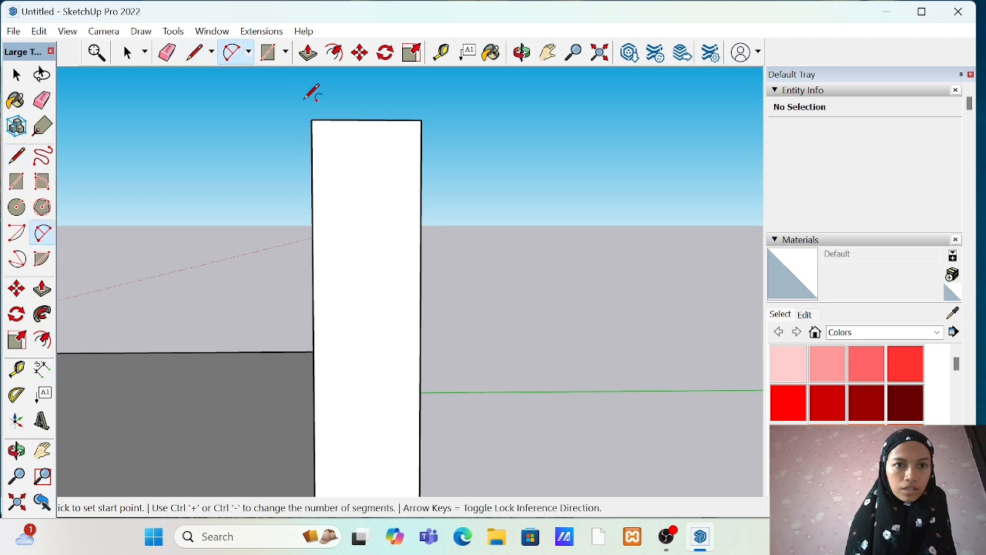
click(338, 120)
click(312, 146)
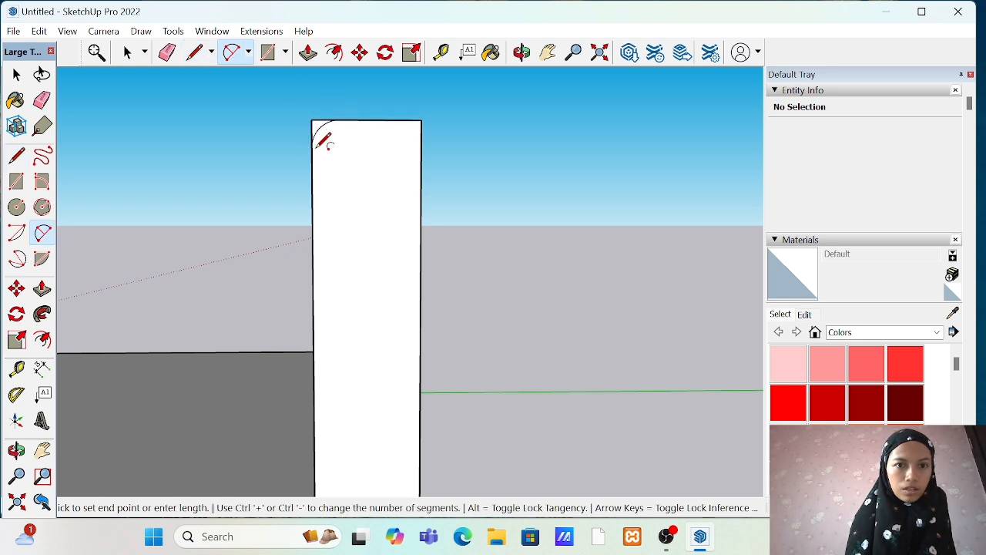
Step: Mark the same short distance at the end face's rear top corner and draw a matching tangent arc across it
click(198, 53)
click(404, 119)
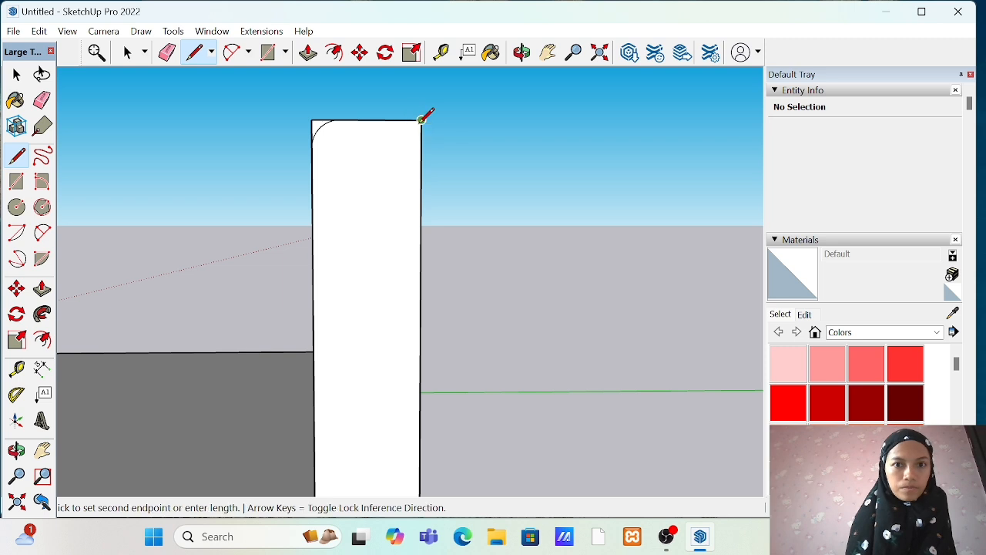
click(421, 120)
click(421, 146)
click(421, 121)
click(421, 146)
click(232, 52)
click(393, 120)
click(422, 146)
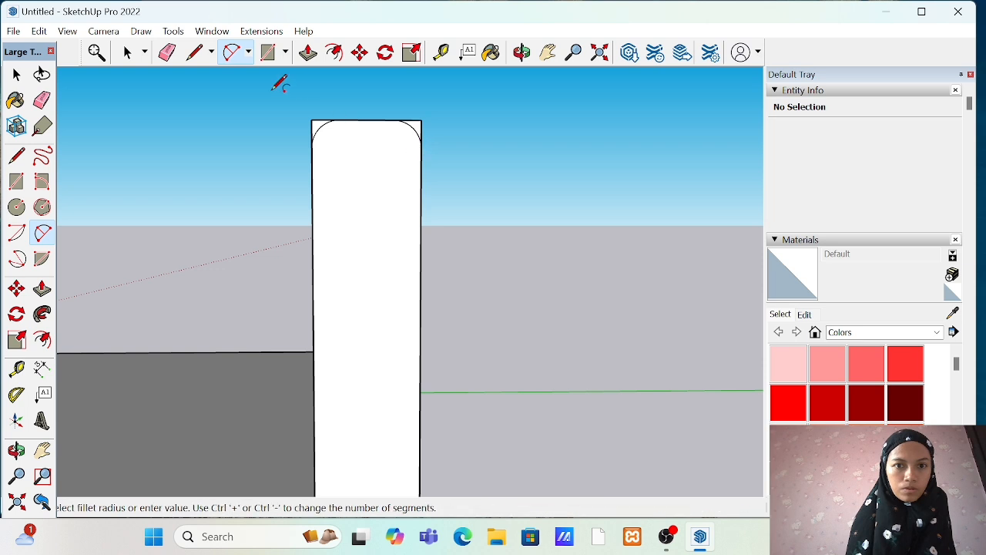
Step: Try to erase the leftover edges outside the arc at the backrest's front top corner
click(167, 53)
drag(305, 128, 324, 118)
key(ctrl+z)
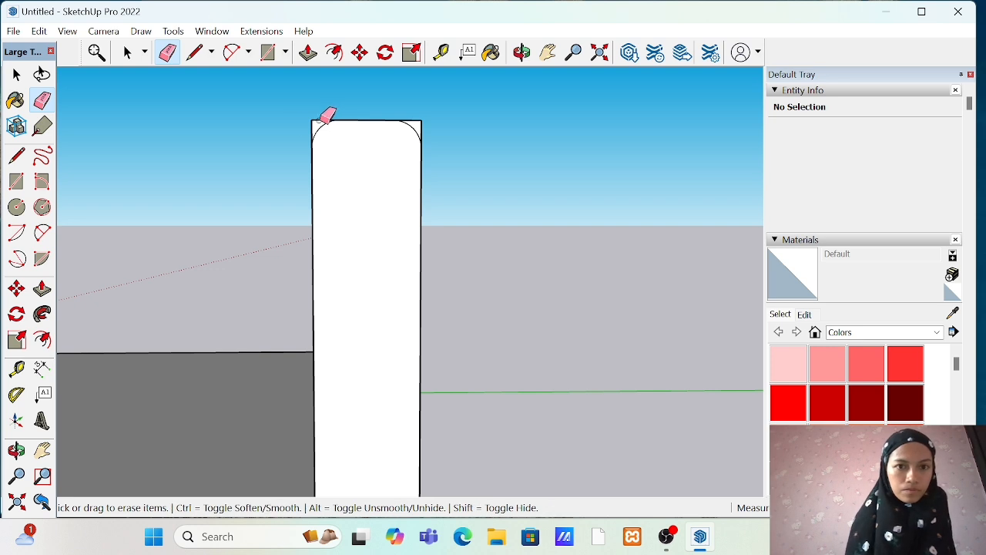
drag(306, 128, 323, 114)
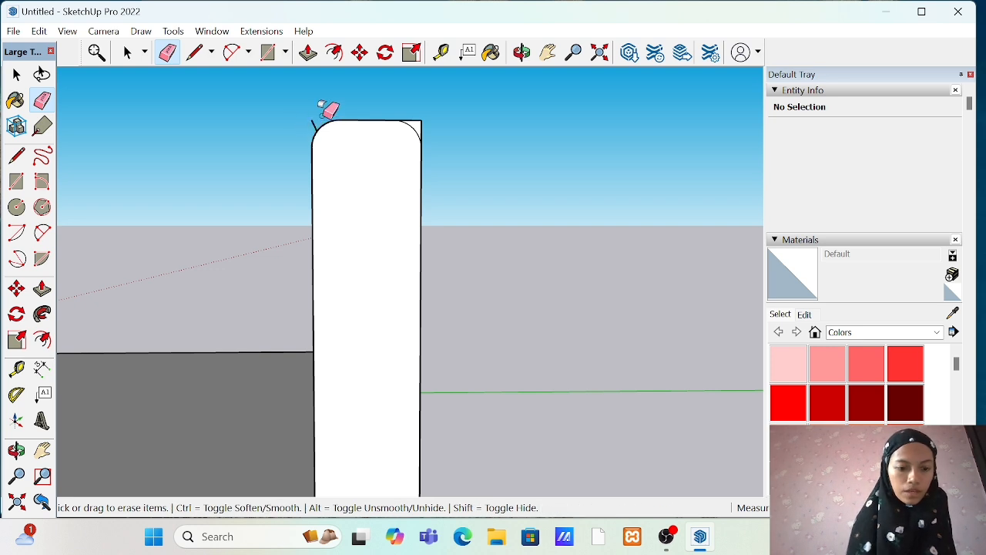
Step: Use Follow Me to sweep the front corner profile along the backrest's top edge, rounding its full length
click(523, 51)
drag(459, 369, 326, 264)
scroll(295, 283, down, 2)
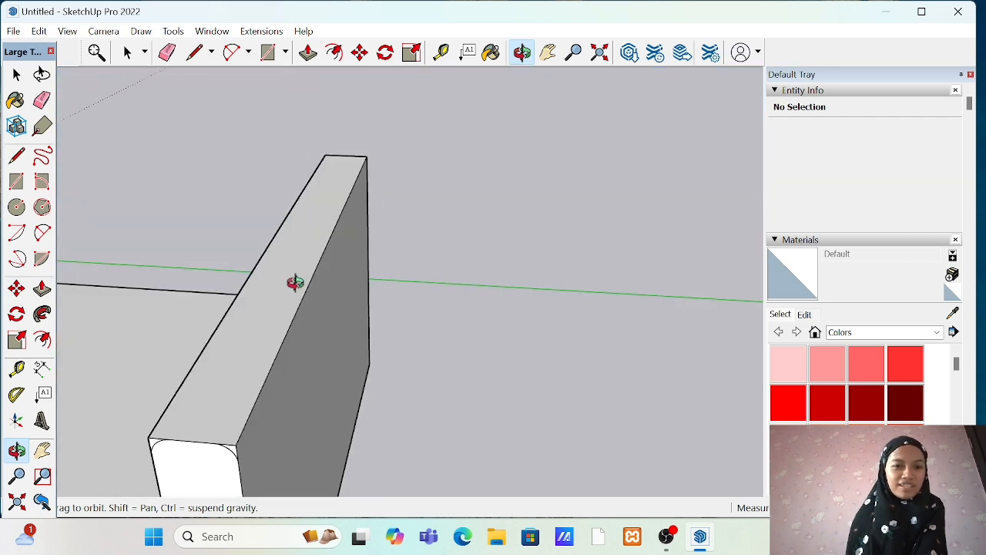
click(42, 314)
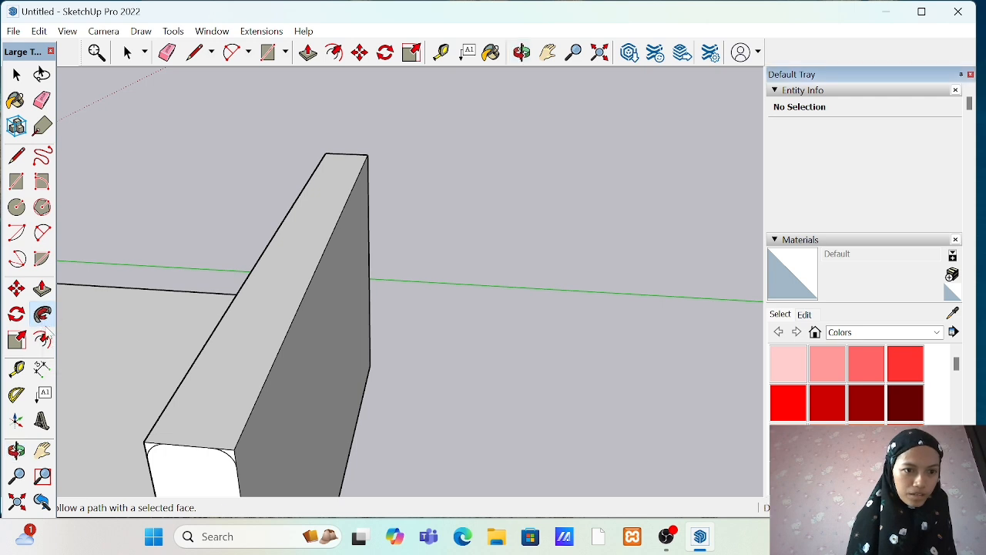
mouse_move(151, 451)
mouse_down()
mouse_move(220, 386)
mouse_move(341, 160)
mouse_up()
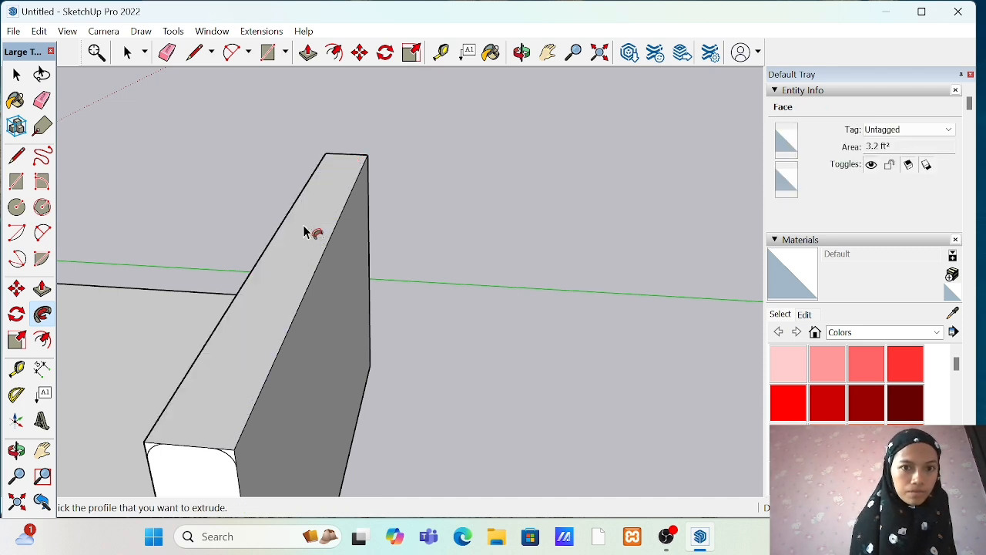
drag(316, 247, 366, 165)
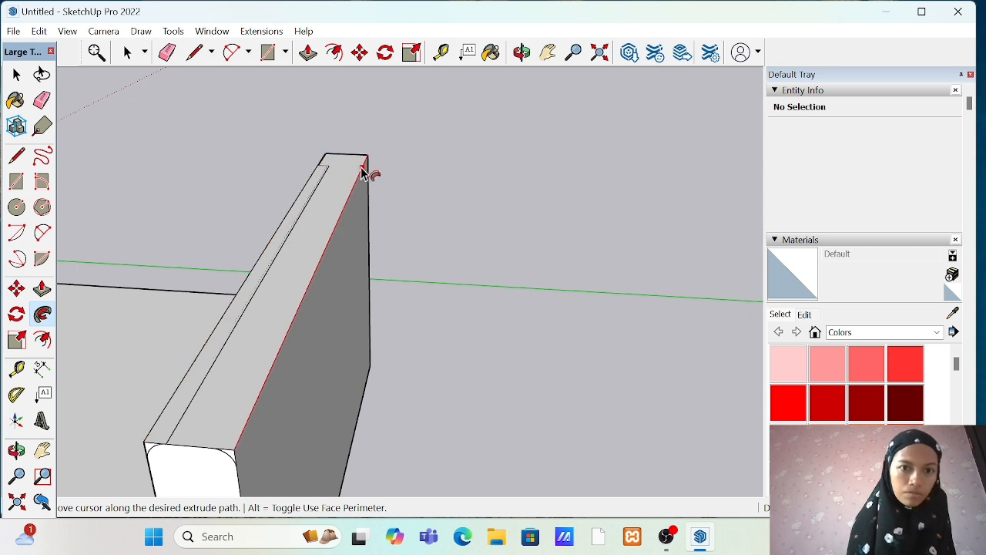
Step: Use Follow Me to sweep the rear corner profile along the backrest's full rear top edge, redoing any incomplete sweep
drag(230, 455, 398, 160)
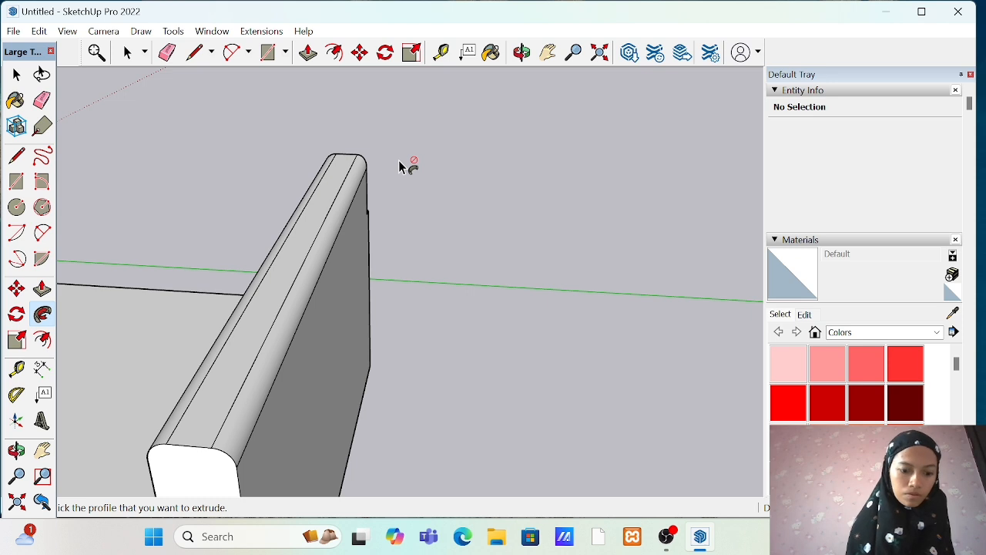
mouse_move(232, 466)
mouse_down()
mouse_move(230, 454)
mouse_move(293, 387)
mouse_move(383, 196)
mouse_up()
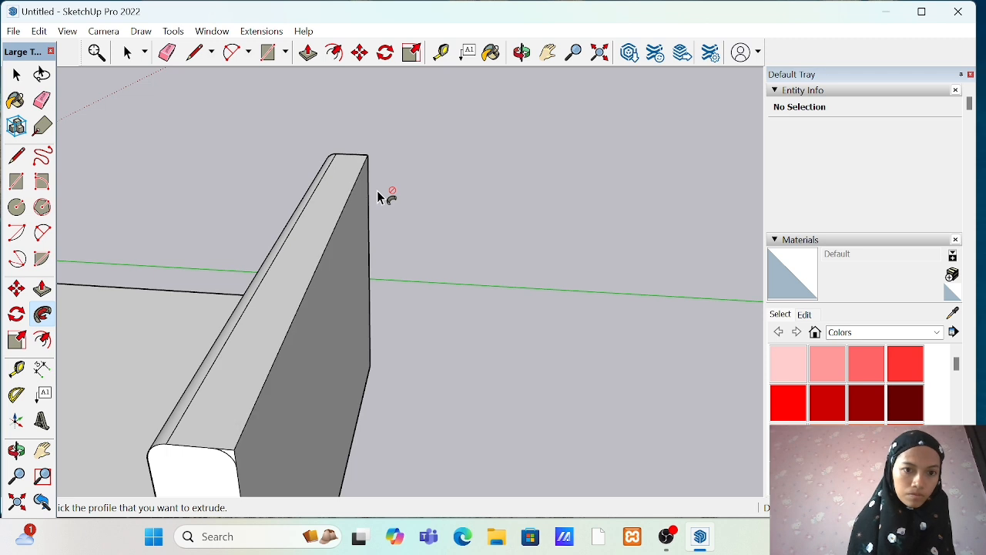
scroll(250, 358, up, 1)
drag(230, 488, 379, 137)
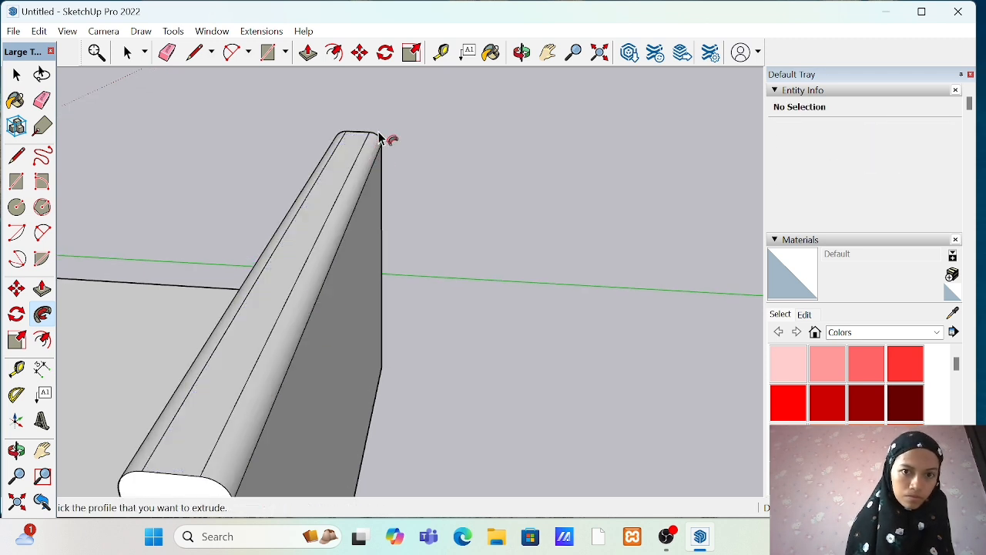
Step: Draw a separate flat rectangle on the ground beside the seat, somewhat longer than it is deep
click(521, 52)
drag(302, 240, 631, 319)
scroll(408, 392, down, 3)
drag(407, 392, 486, 427)
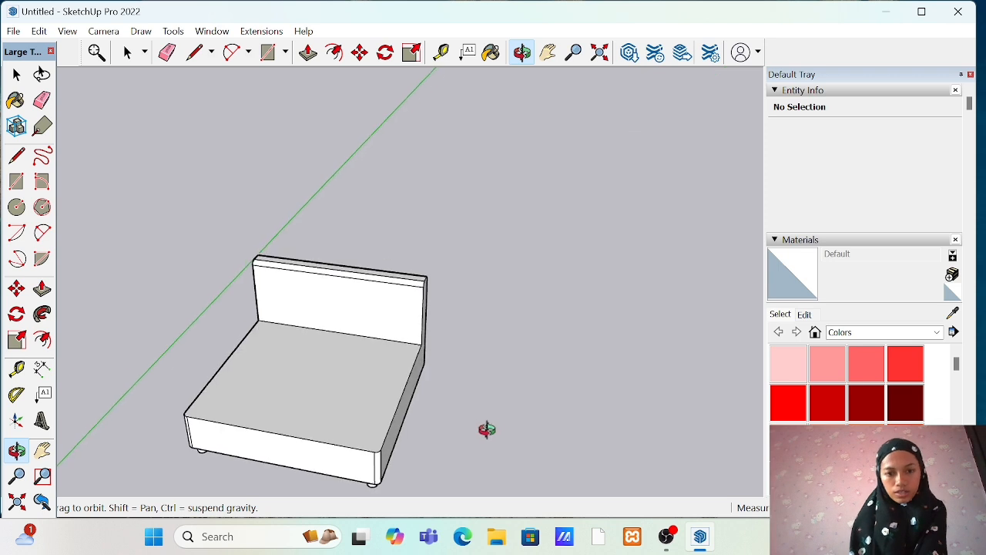
scroll(387, 307, up, 1)
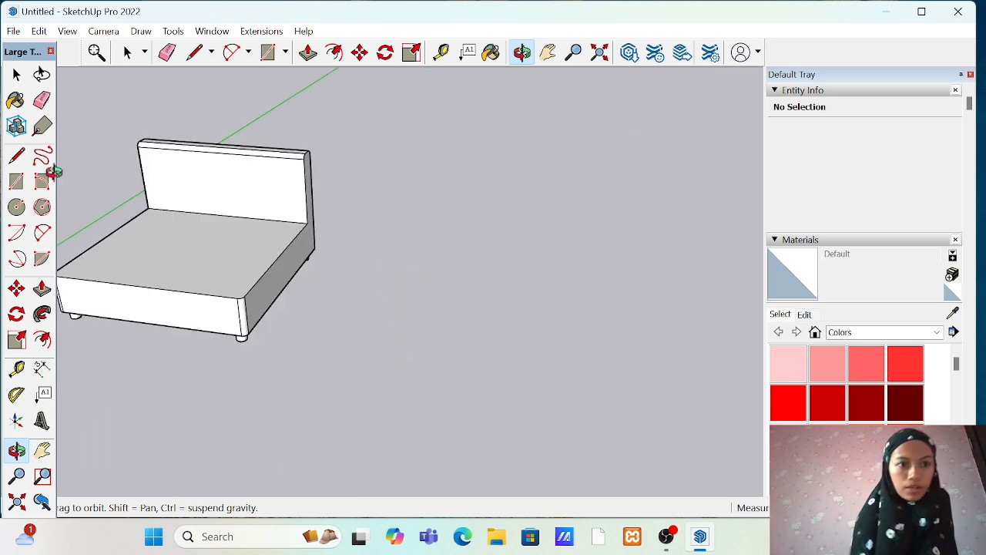
click(16, 181)
click(400, 274)
click(564, 367)
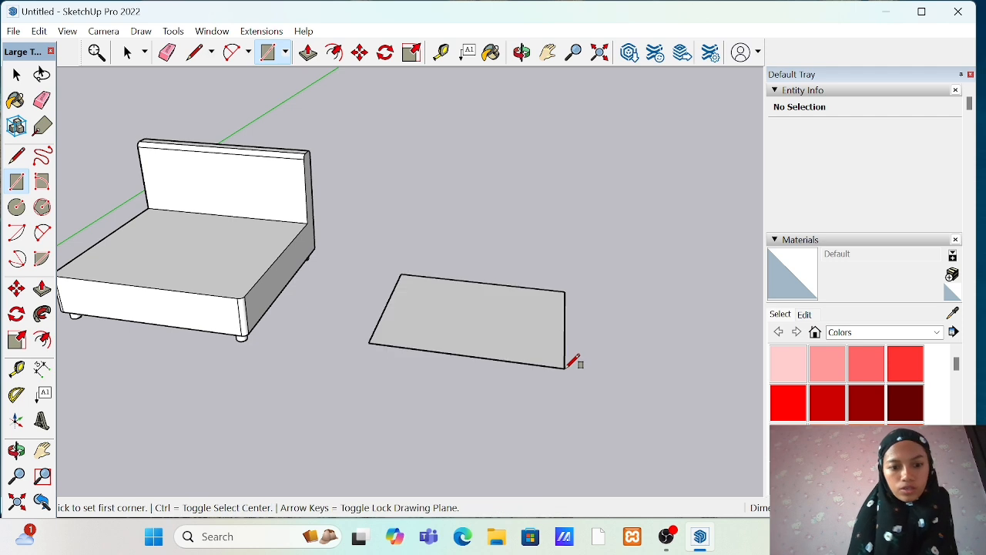
key(Return)
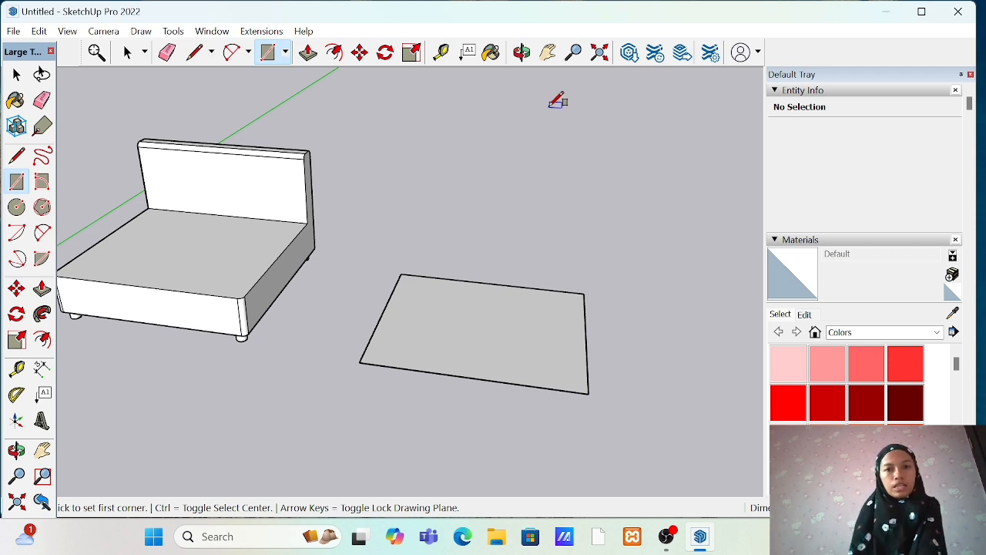
Step: At the new rectangle's front left corner, mark a short distance along the edge and draw a tangent arc across the corner
click(521, 52)
drag(480, 229, 528, 313)
scroll(528, 314, up, 3)
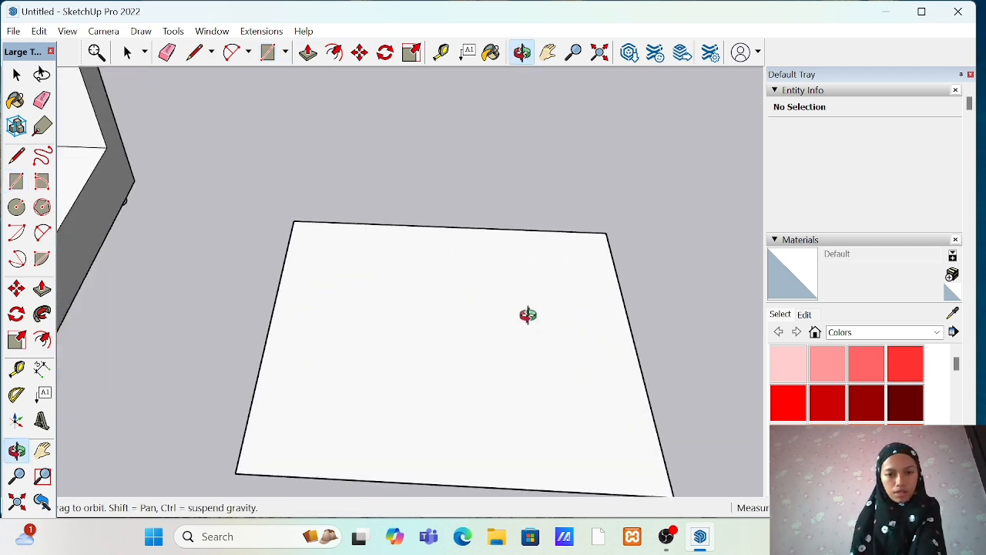
scroll(528, 315, down, 1)
click(193, 52)
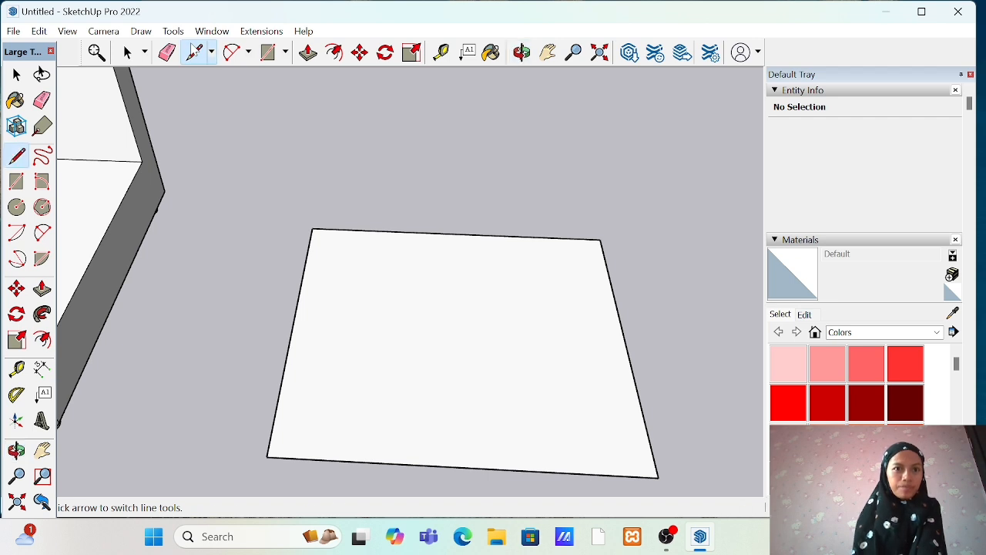
click(267, 456)
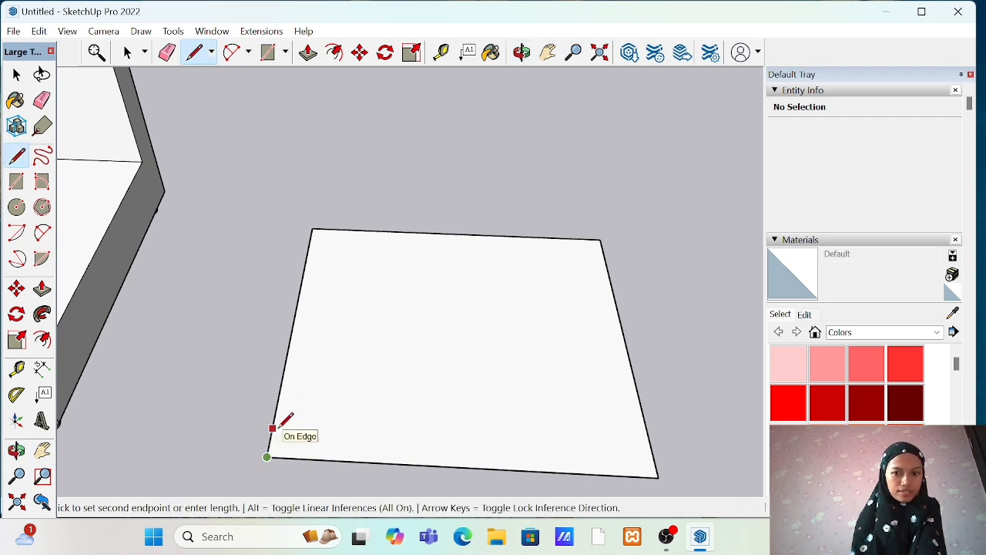
key(Escape)
scroll(279, 426, up, 3)
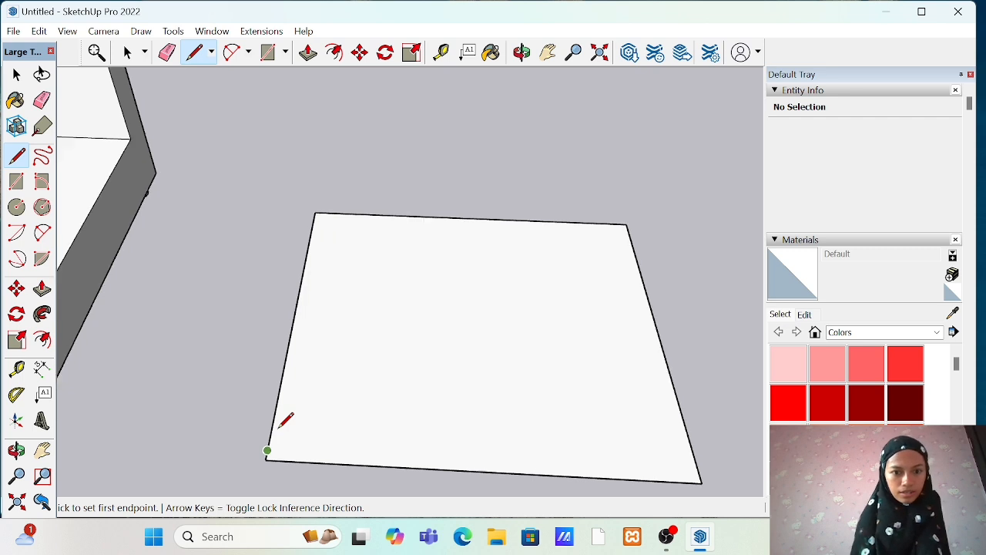
click(258, 480)
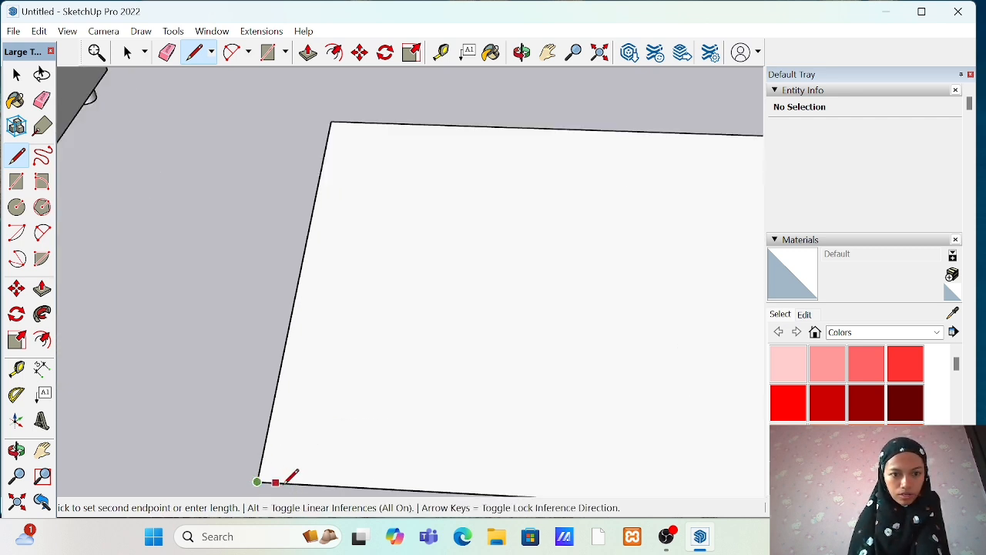
click(231, 52)
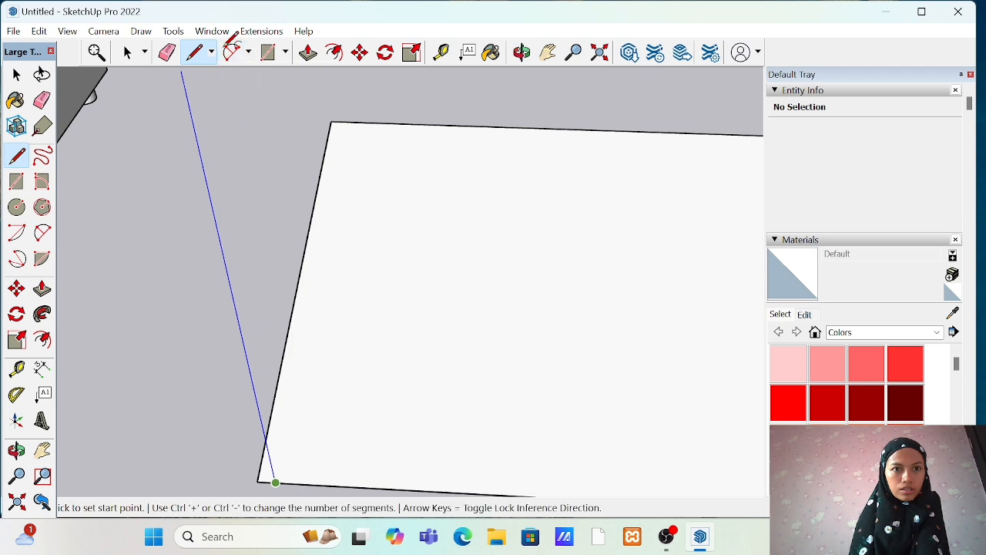
click(260, 464)
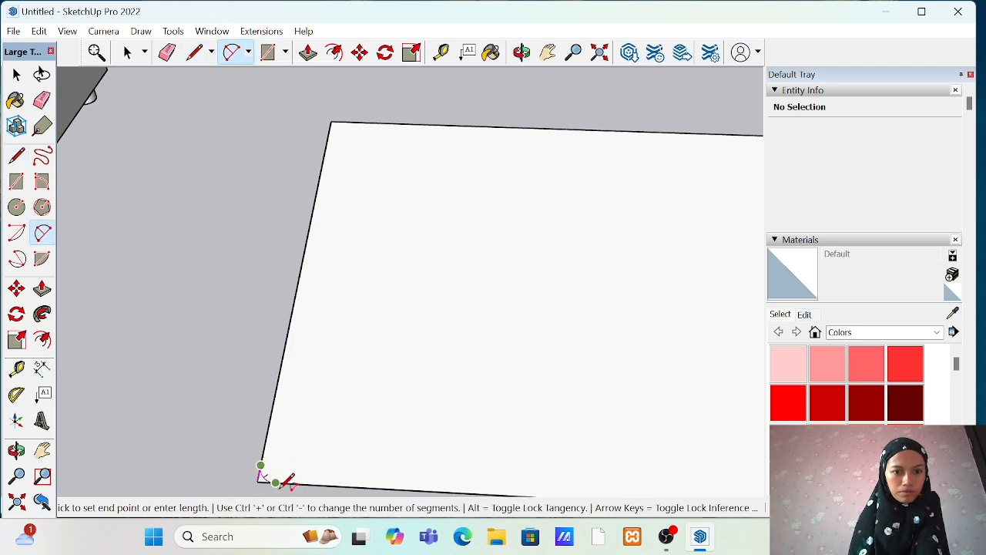
Step: At the rectangle's rear left corner, mark a short distance along the edges and draw a small tangent arc across the corner
click(194, 52)
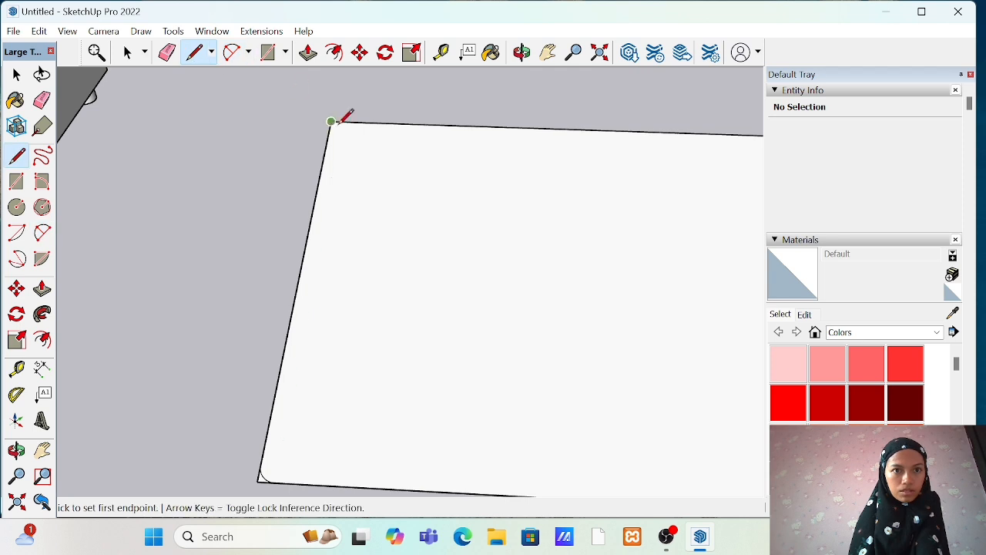
click(332, 121)
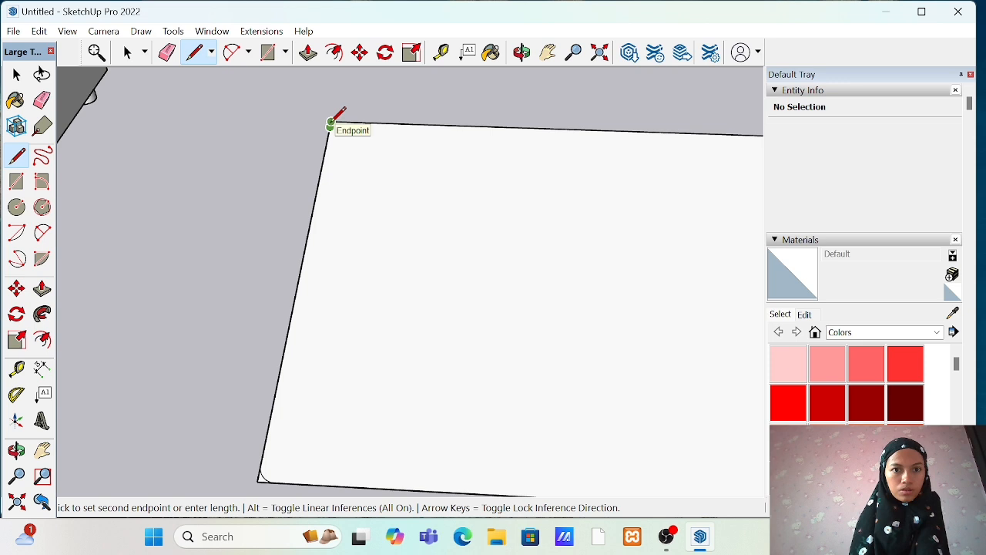
click(332, 121)
click(341, 121)
click(341, 121)
click(341, 121)
click(232, 52)
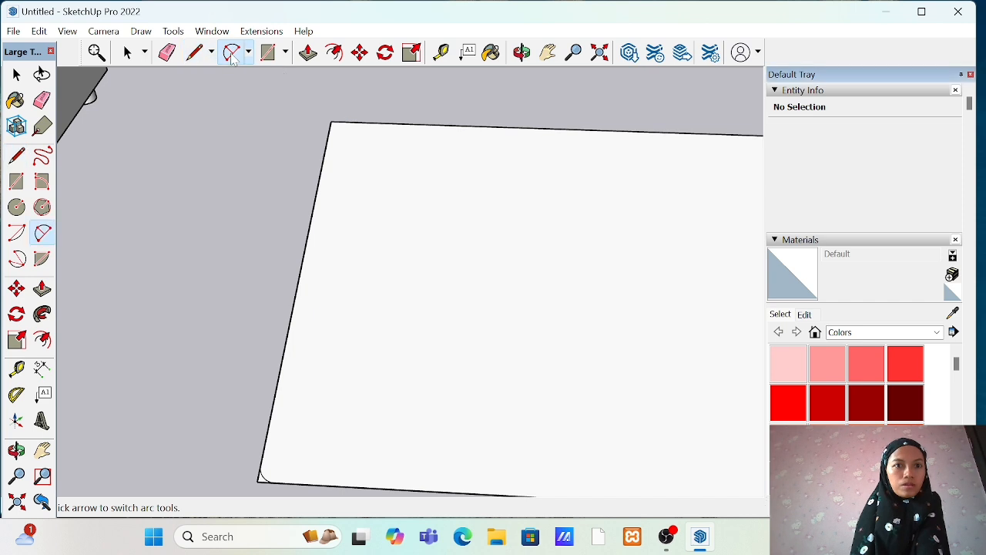
click(343, 123)
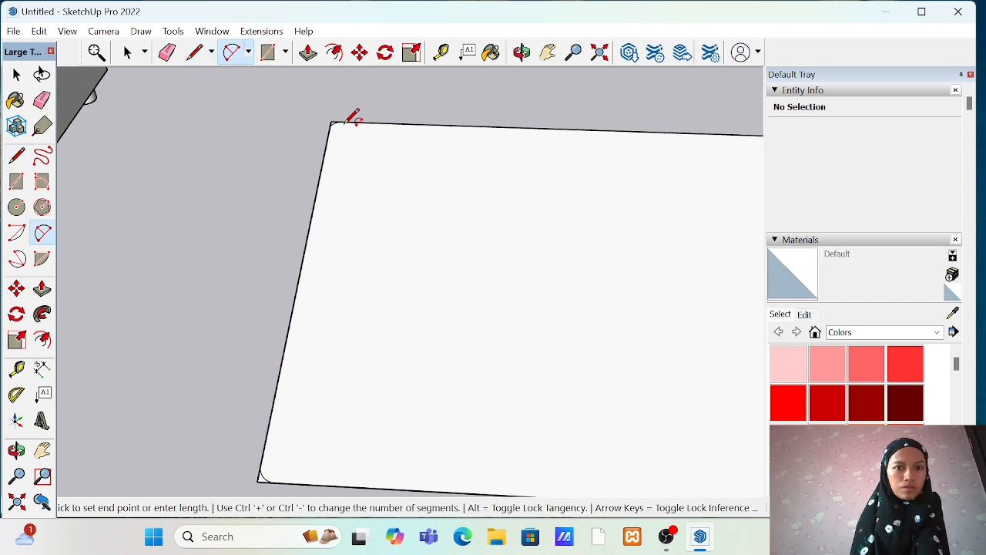
Step: Erase the leftover edges outside the arc at the rectangle's rear left corner
click(547, 52)
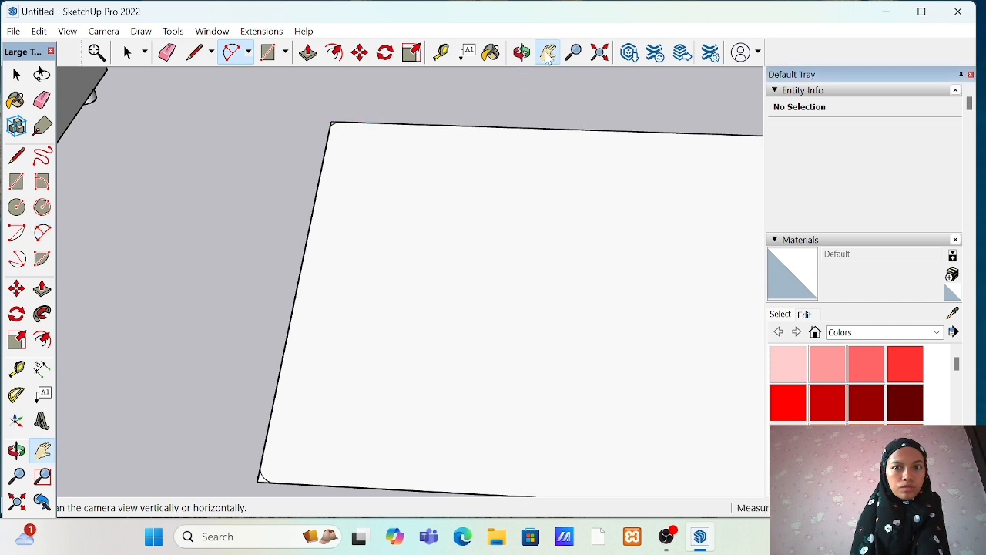
click(167, 51)
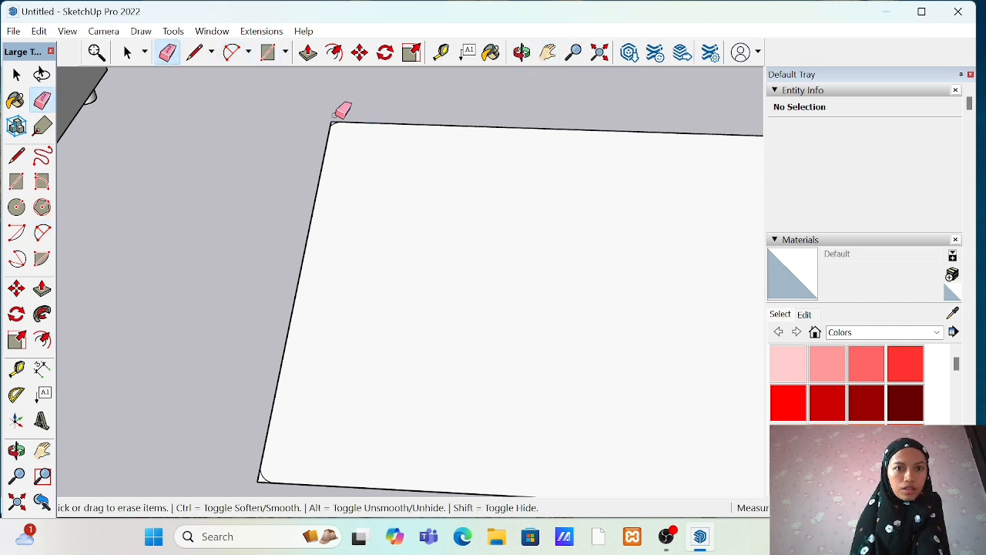
scroll(341, 110, up, 1)
scroll(342, 116, up, 1)
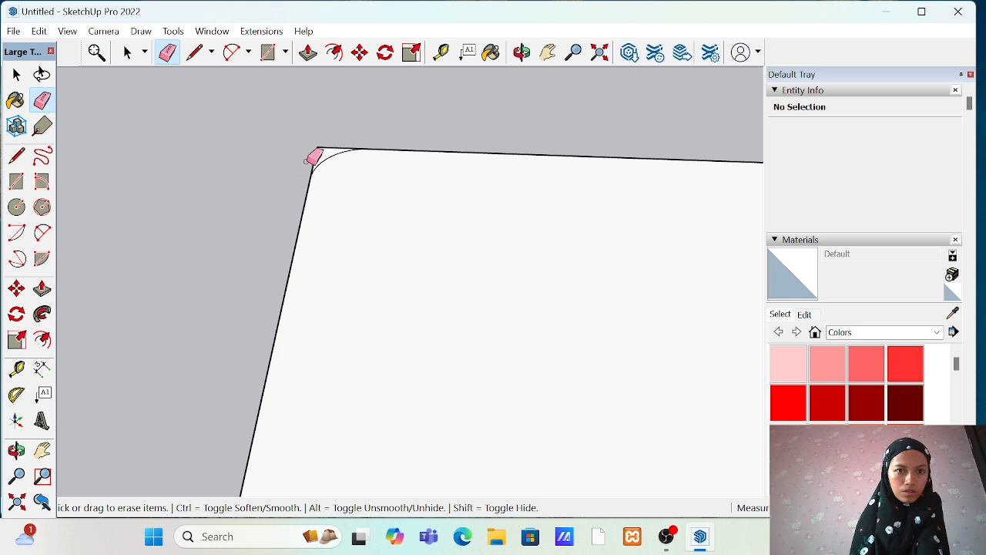
drag(318, 154, 348, 137)
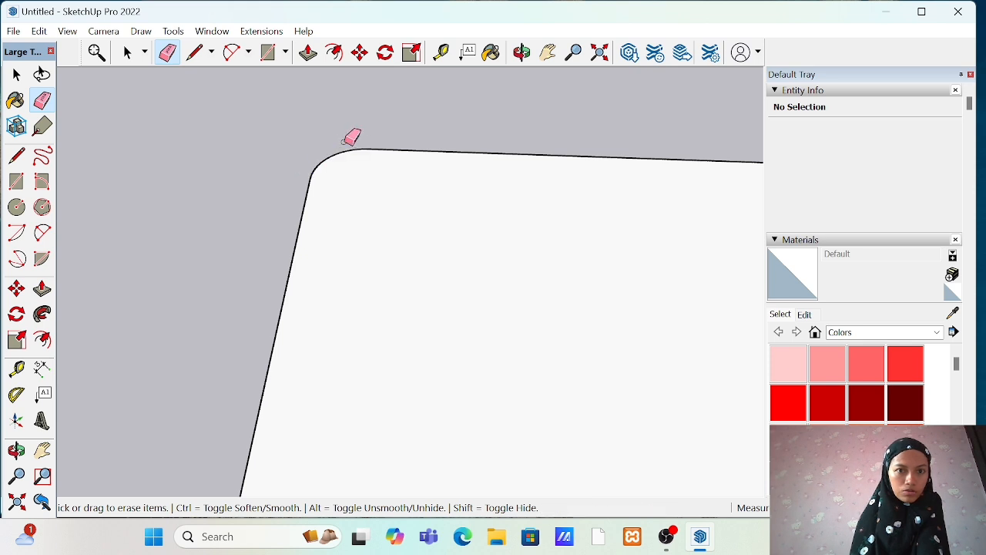
Step: Erase the leftover edges outside the arc at the rectangle's front left corner
click(521, 51)
click(547, 51)
drag(307, 409, 361, 70)
drag(164, 347, 453, 191)
drag(459, 294, 499, 14)
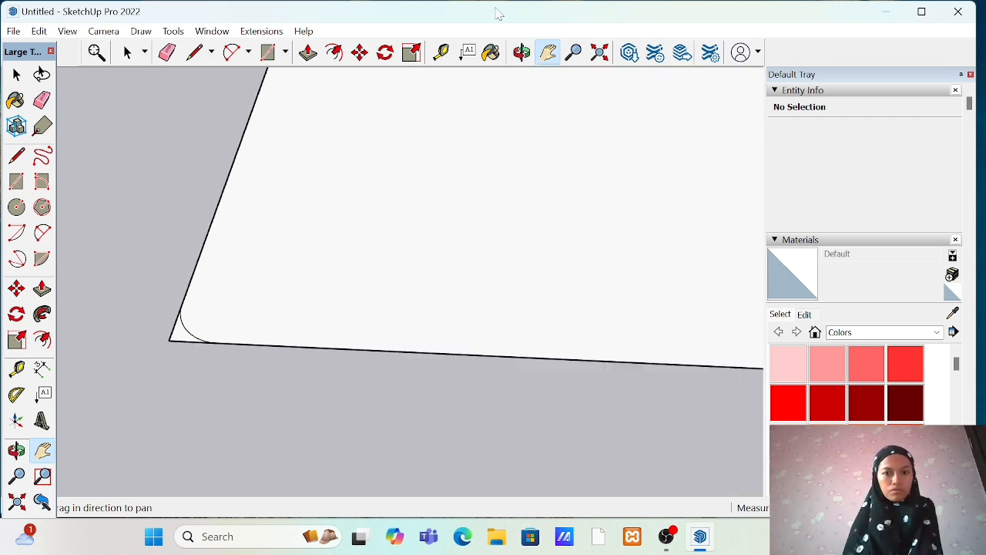
click(167, 52)
drag(171, 318, 185, 343)
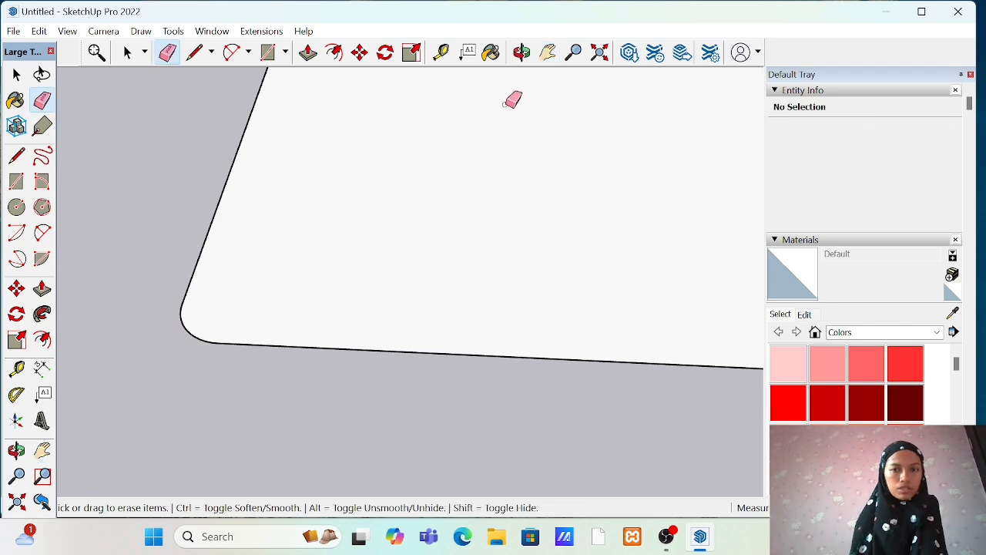
Step: At the flat rectangle's rear right corner, mark 5 cm along both adjoining edges with the Line tool
click(548, 52)
drag(631, 128, 143, 385)
scroll(592, 284, down, 5)
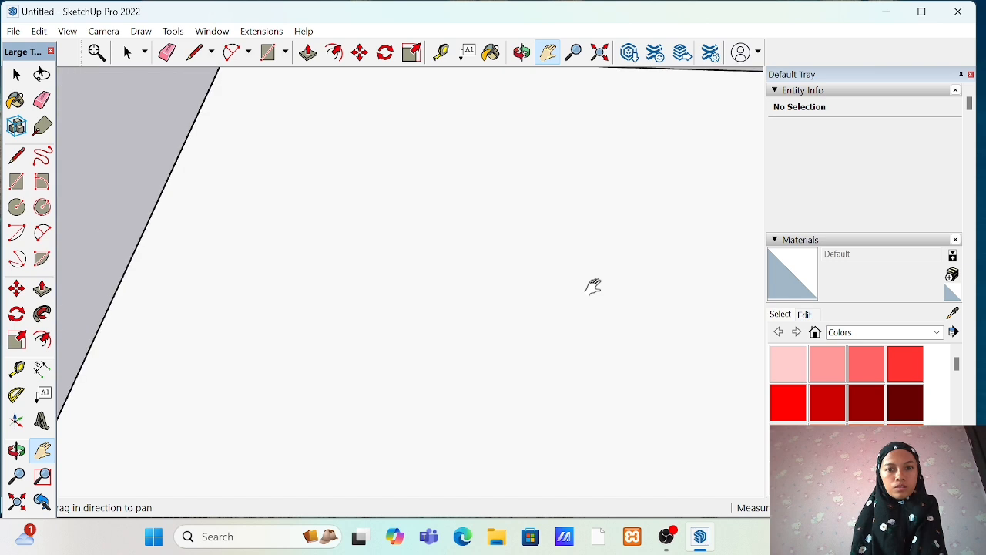
drag(685, 178, 411, 266)
scroll(410, 267, up, 3)
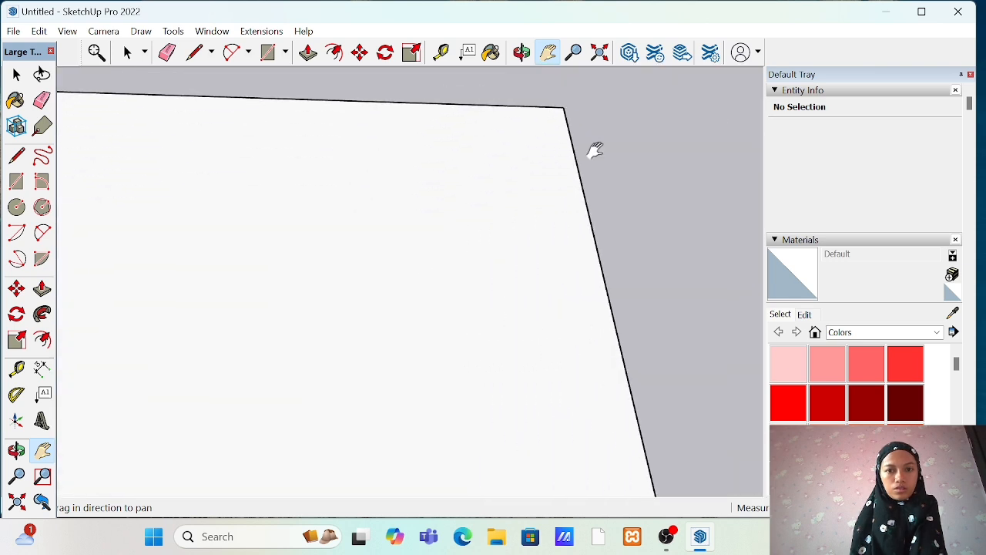
drag(593, 150, 410, 275)
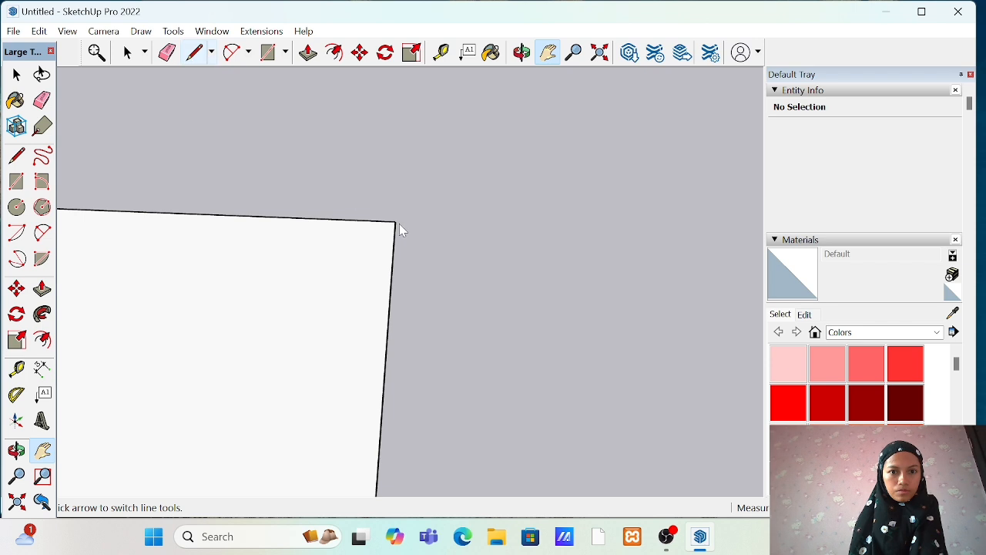
click(194, 53)
click(396, 221)
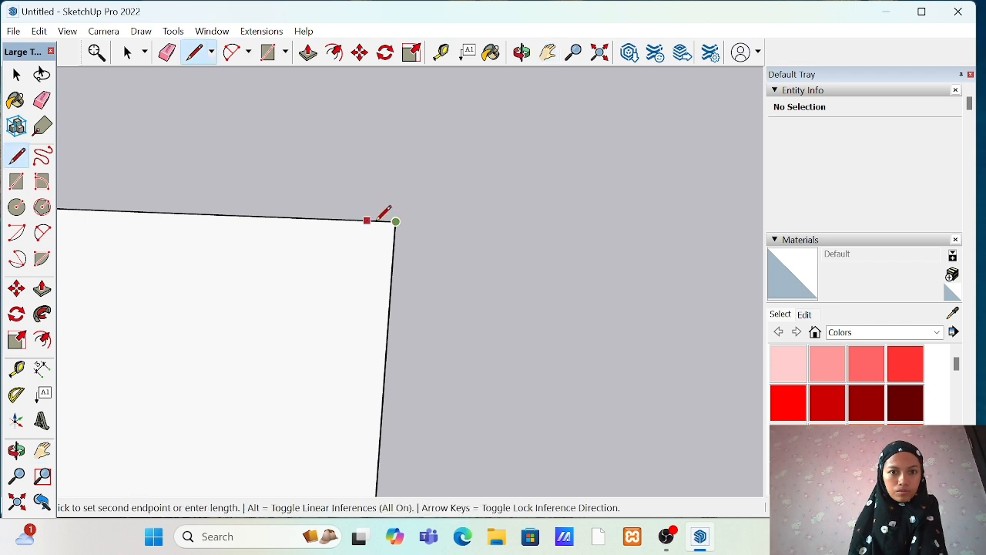
click(372, 220)
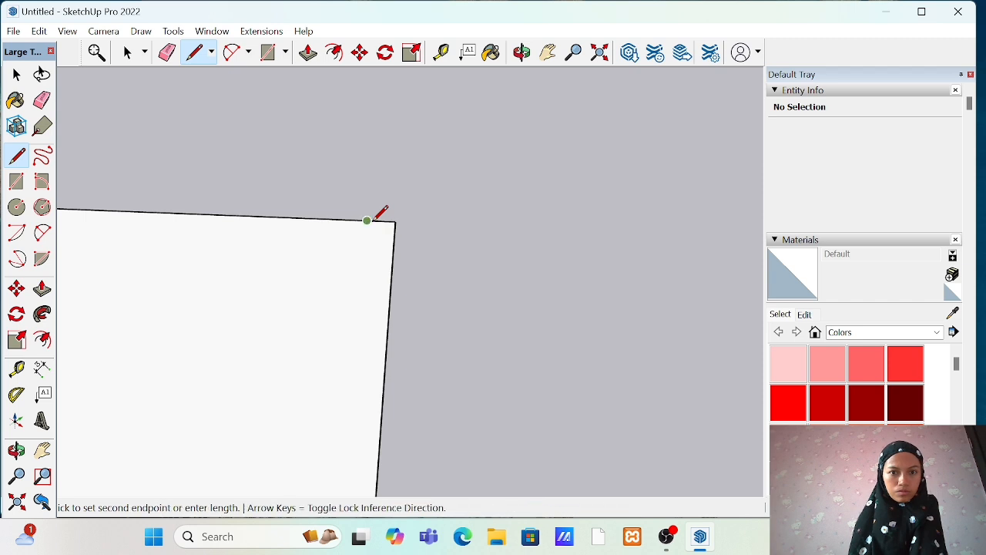
click(396, 221)
click(395, 222)
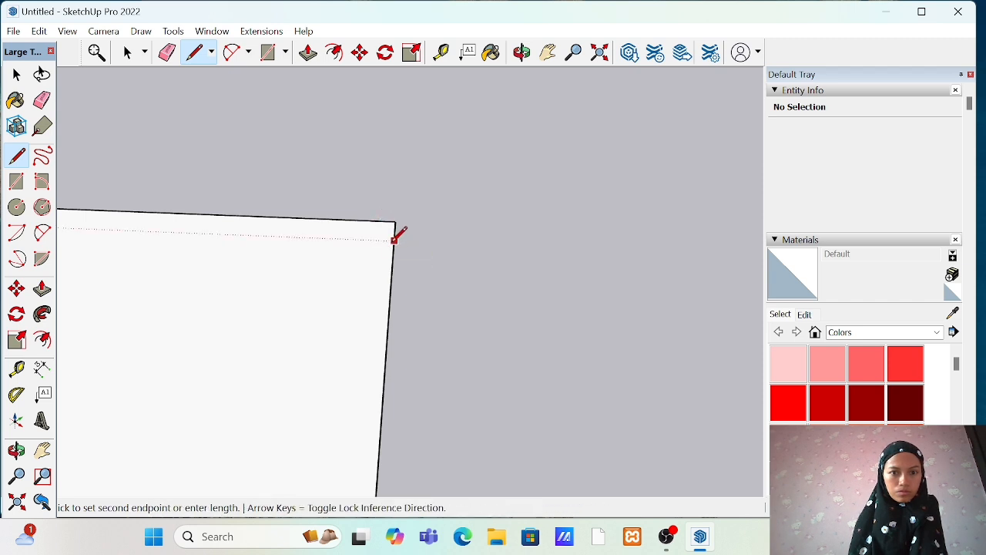
key(Escape)
Step: Draw a tangent arc between the marks at the rear right corner and erase the leftover edges outside it
key(a)
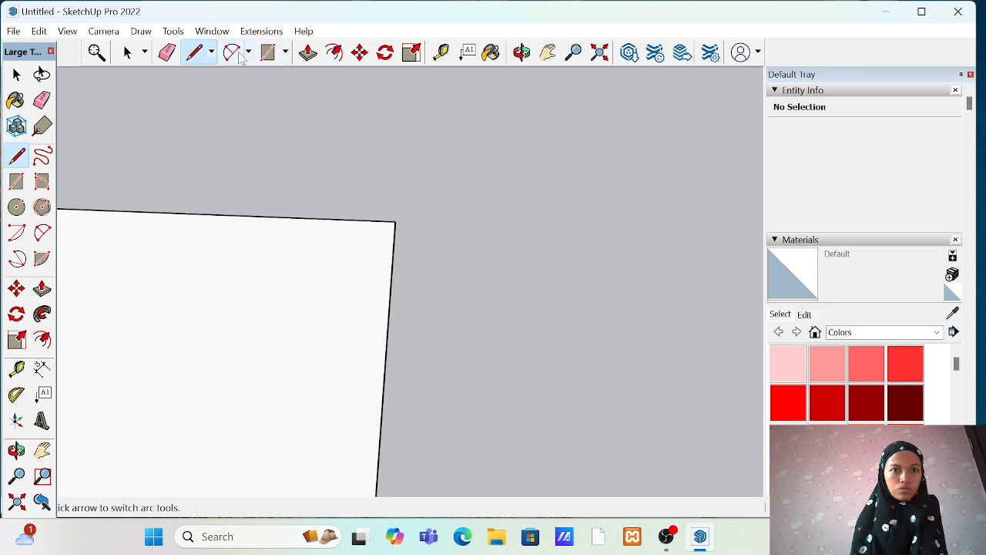
click(366, 220)
double_click(394, 239)
click(169, 54)
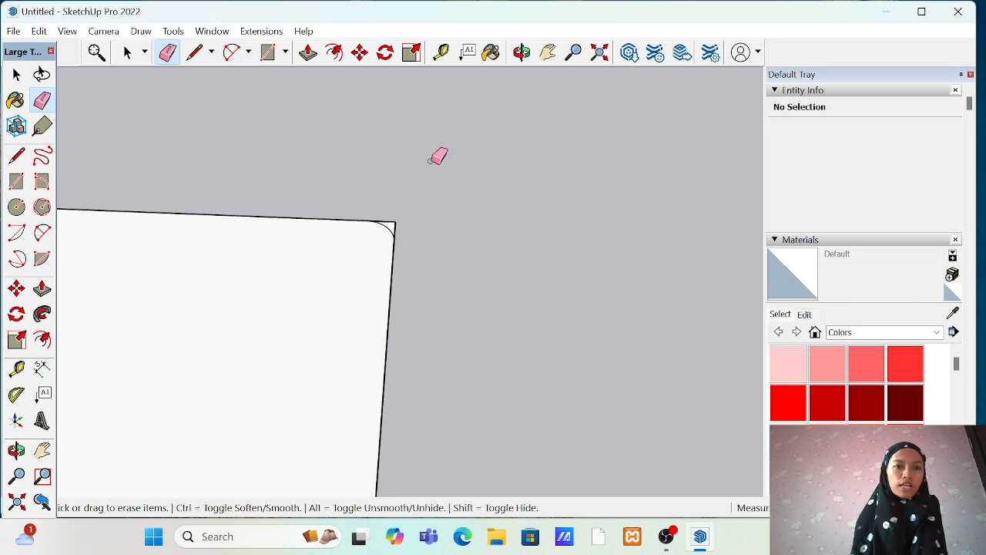
drag(401, 222, 405, 227)
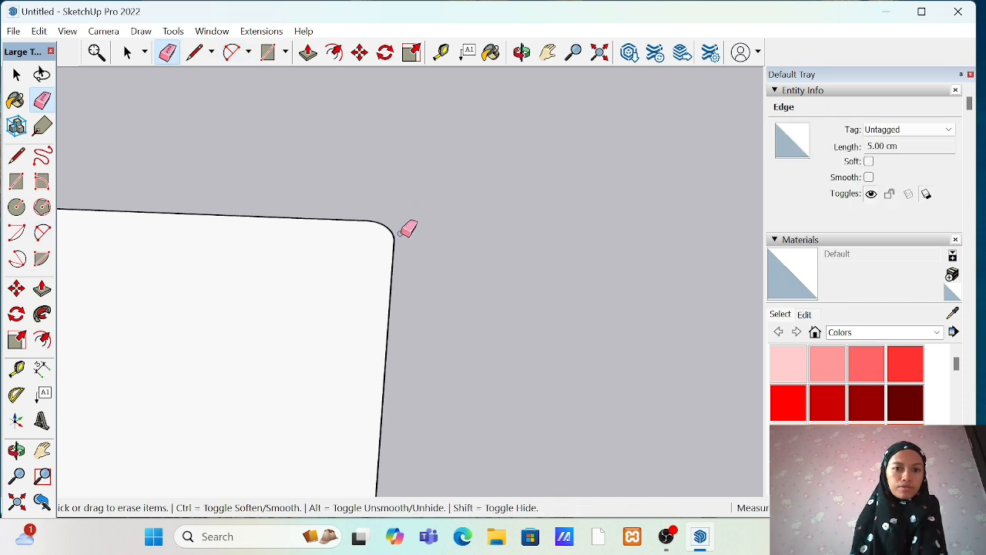
Step: At the rectangle's front right corner, mark a short distance along both adjoining edges with the Line tool
click(548, 53)
drag(400, 193, 513, 28)
drag(483, 262, 458, 145)
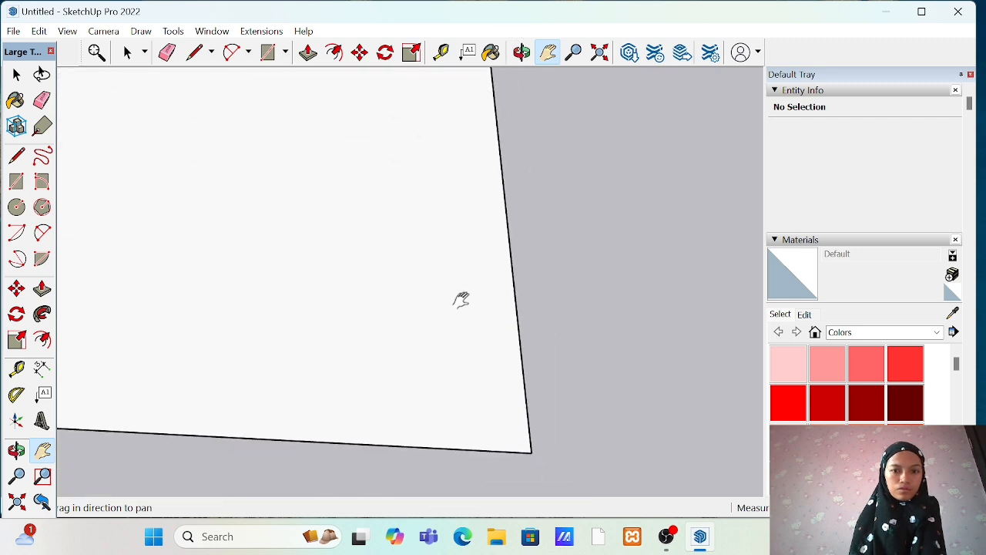
click(194, 53)
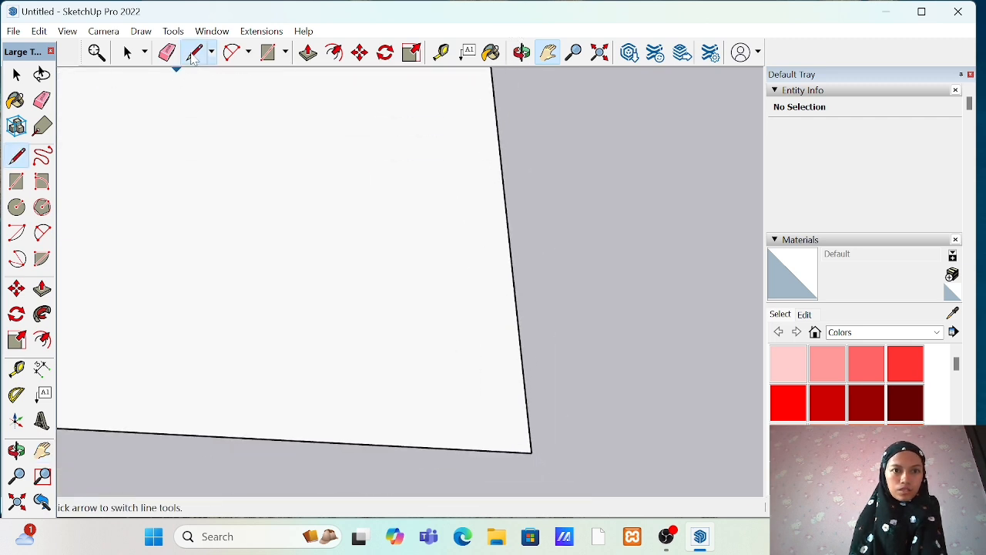
click(531, 451)
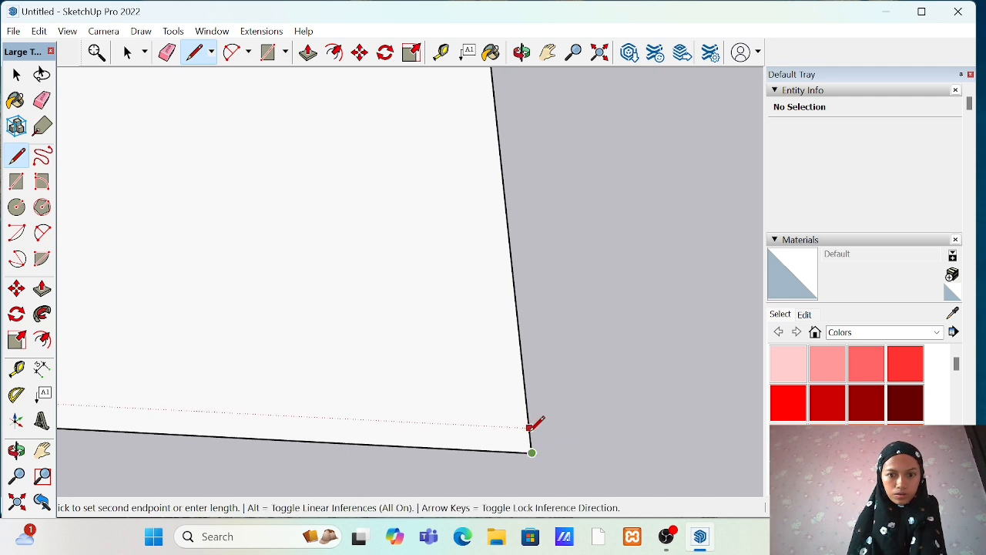
key(Escape)
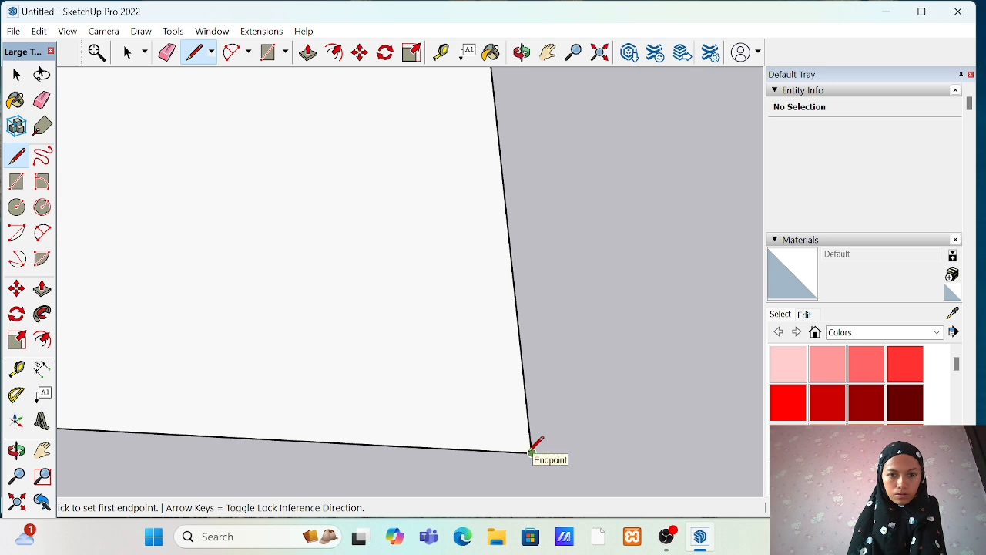
click(502, 451)
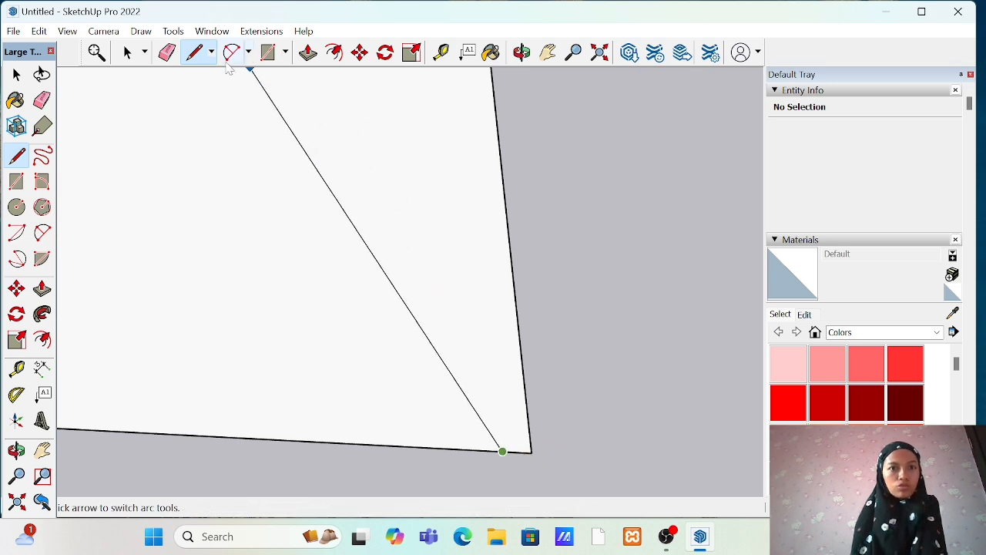
Step: Draw a tangent arc across the front right corner and erase the leftover edges outside it
click(231, 53)
click(530, 450)
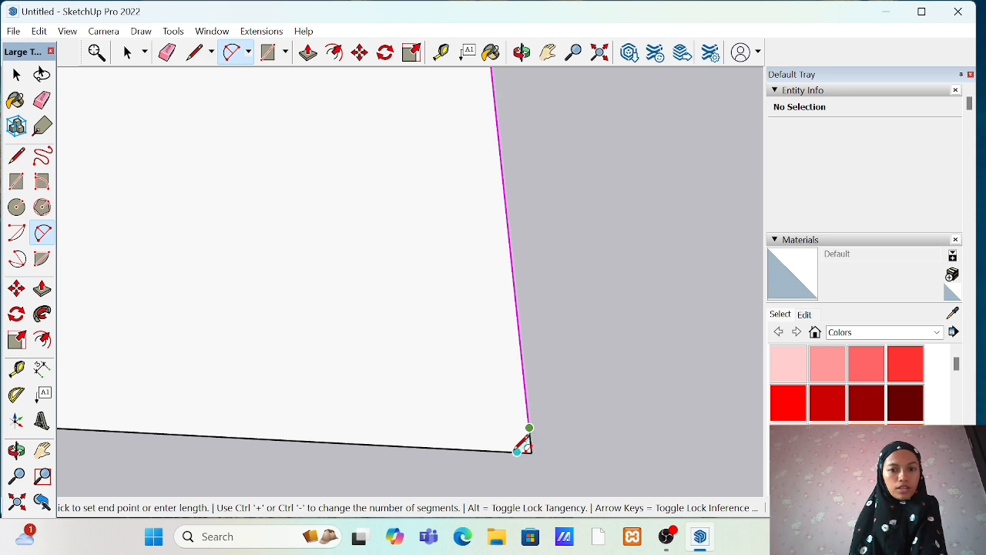
click(524, 445)
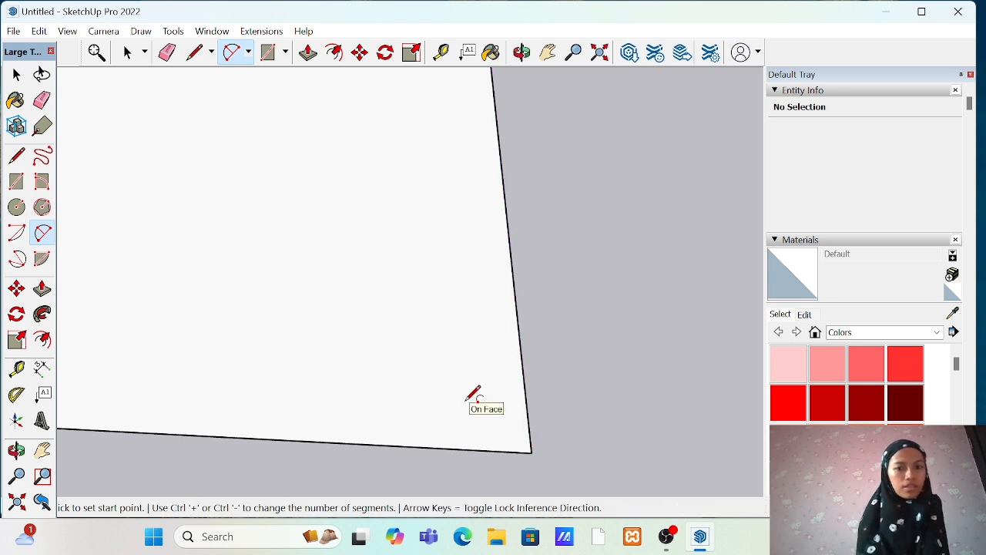
click(529, 429)
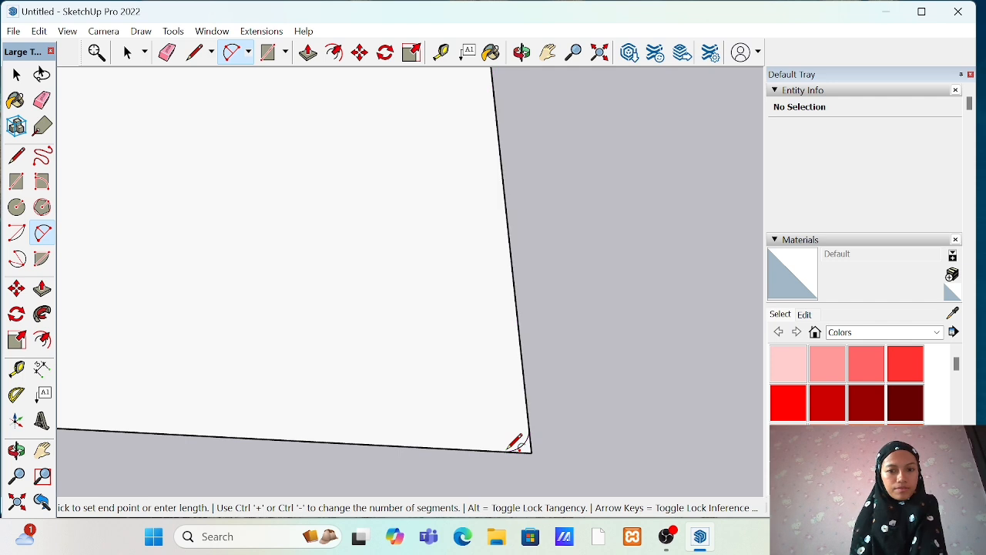
click(507, 451)
click(168, 52)
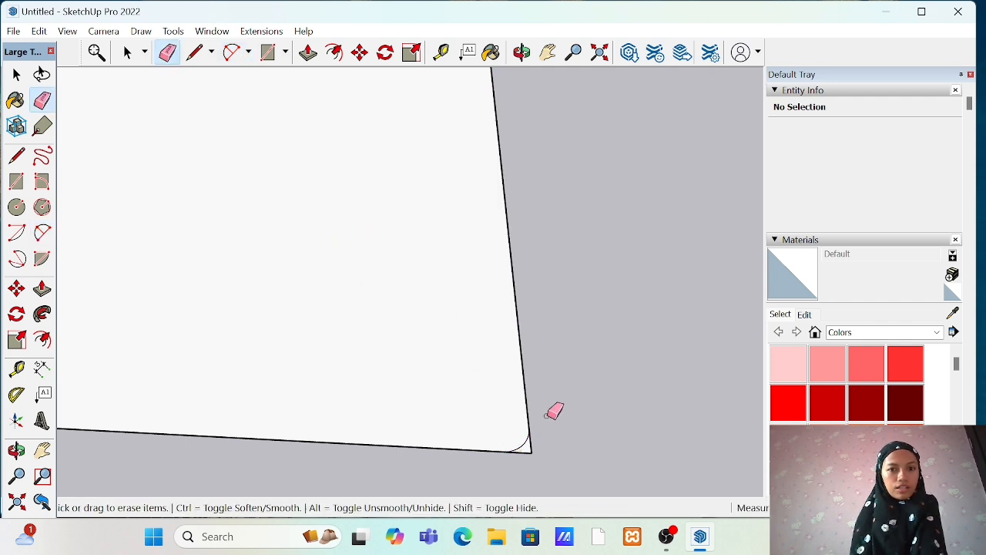
drag(528, 459, 535, 443)
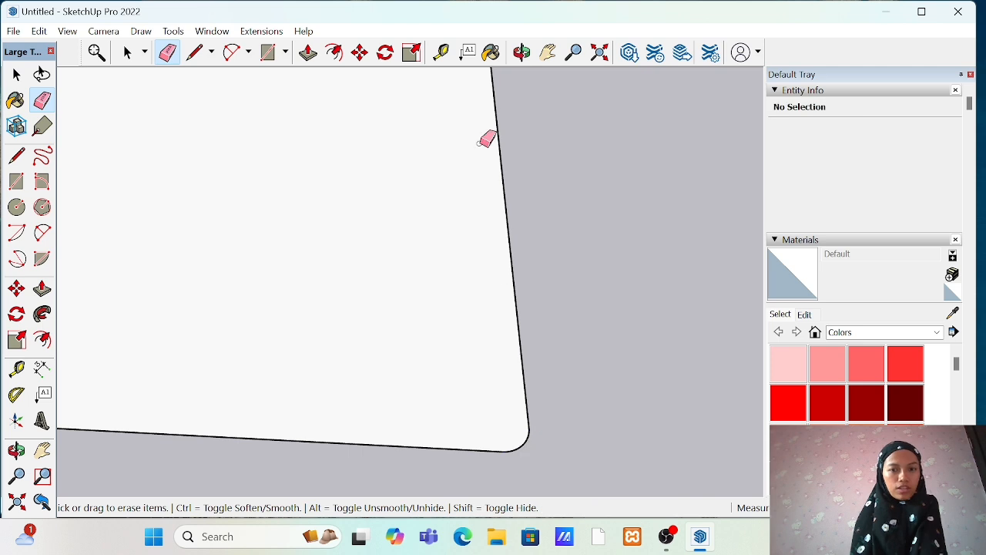
Step: Draw a straight line across the rounded rectangle from the left edge's midpoint to the right edge, parallel to the front and rear edges
click(547, 53)
drag(328, 146, 496, 223)
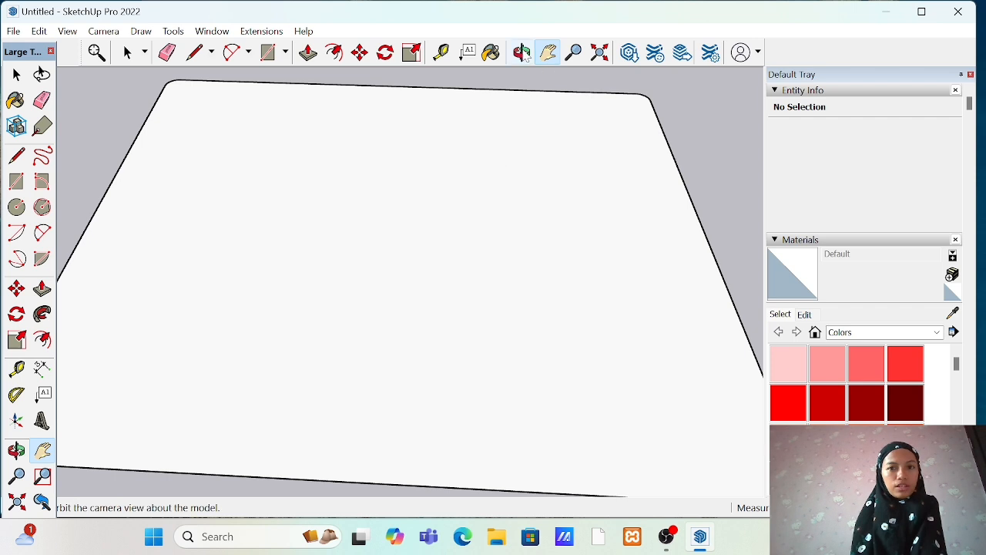
scroll(484, 194, down, 2)
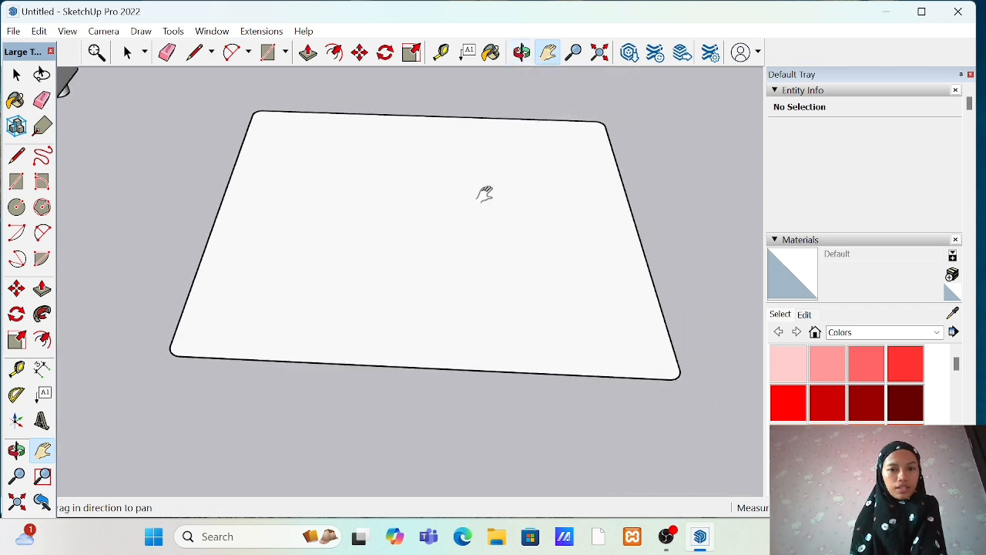
click(521, 52)
drag(500, 178, 512, 297)
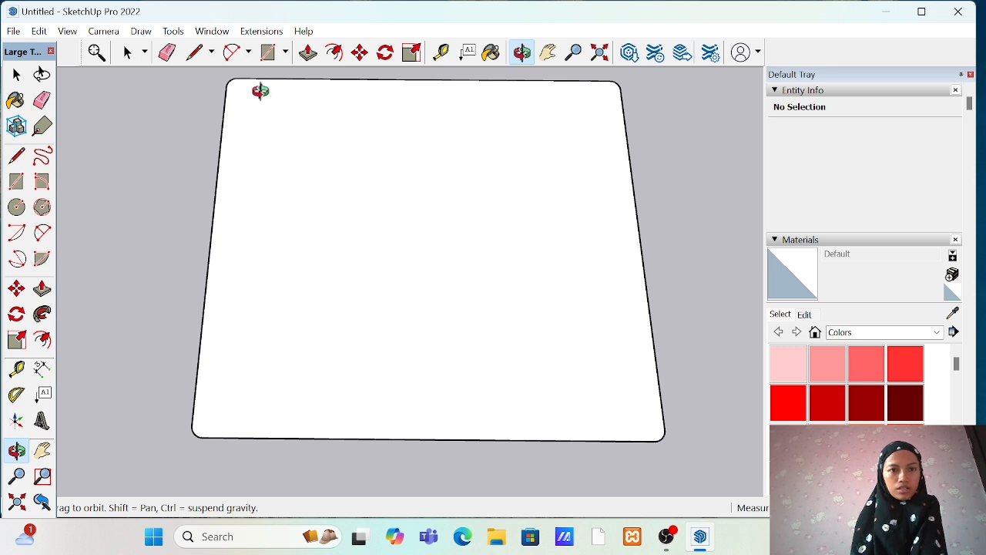
click(194, 52)
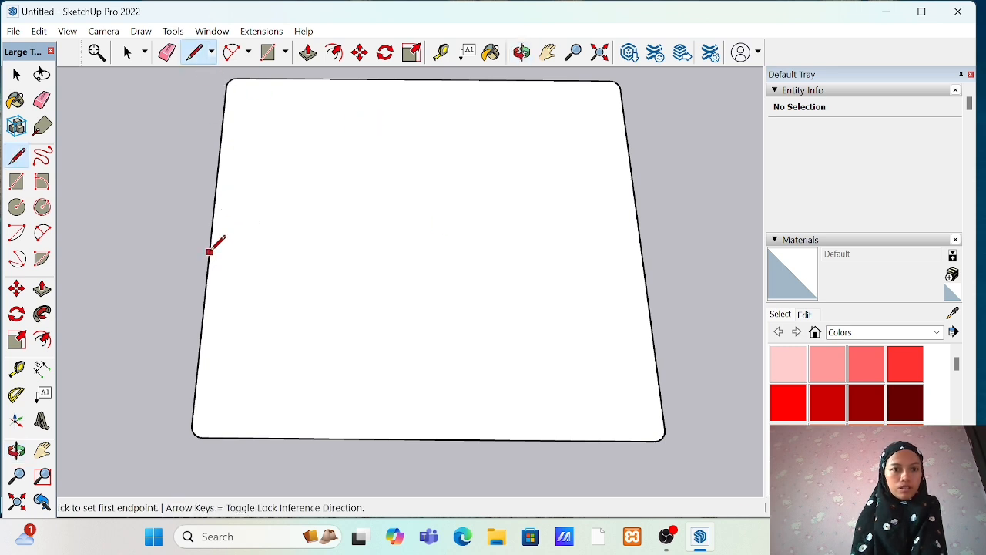
click(216, 237)
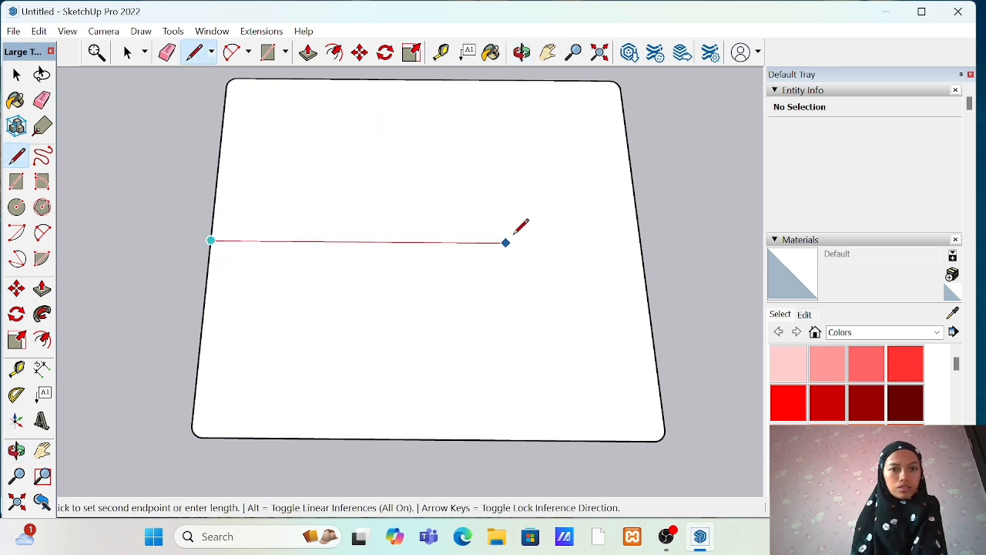
click(640, 243)
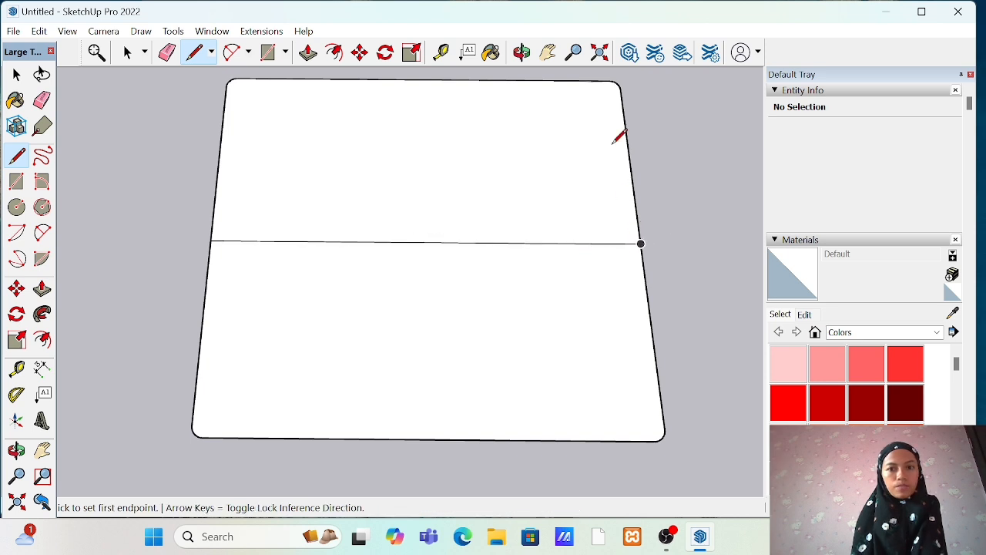
Step: Try to draw an upright line from the right end of the dividing line
click(521, 52)
drag(586, 254, 580, 180)
drag(394, 152, 328, 100)
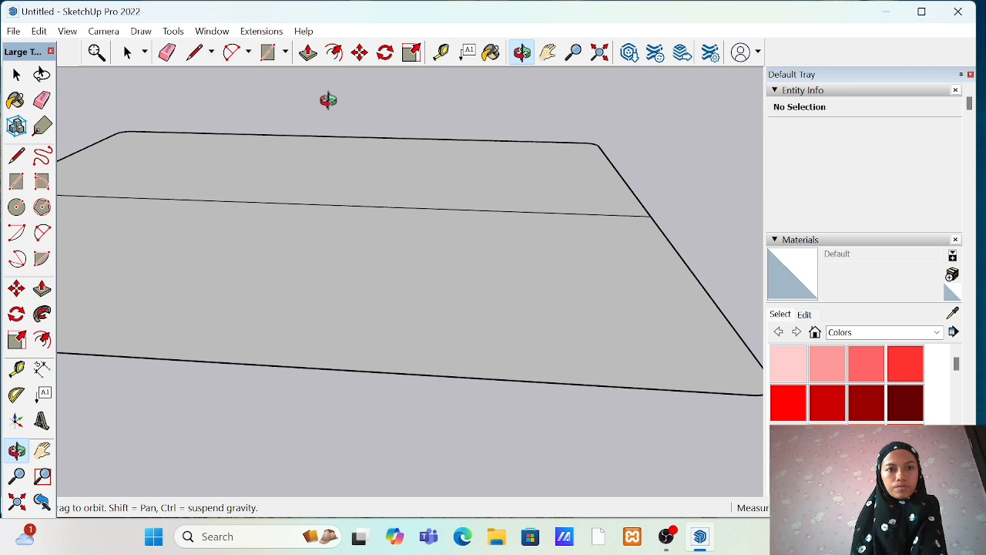
click(193, 51)
click(649, 214)
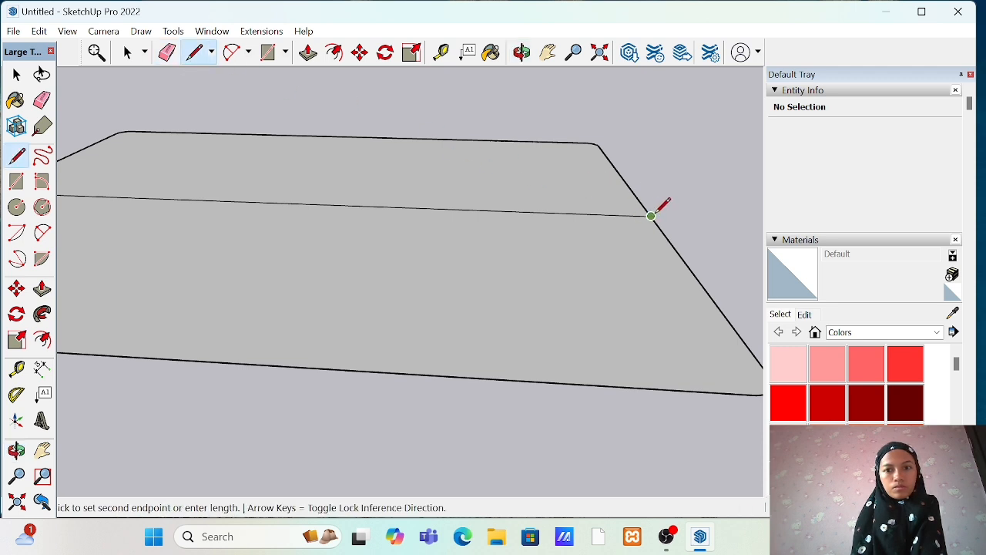
click(649, 104)
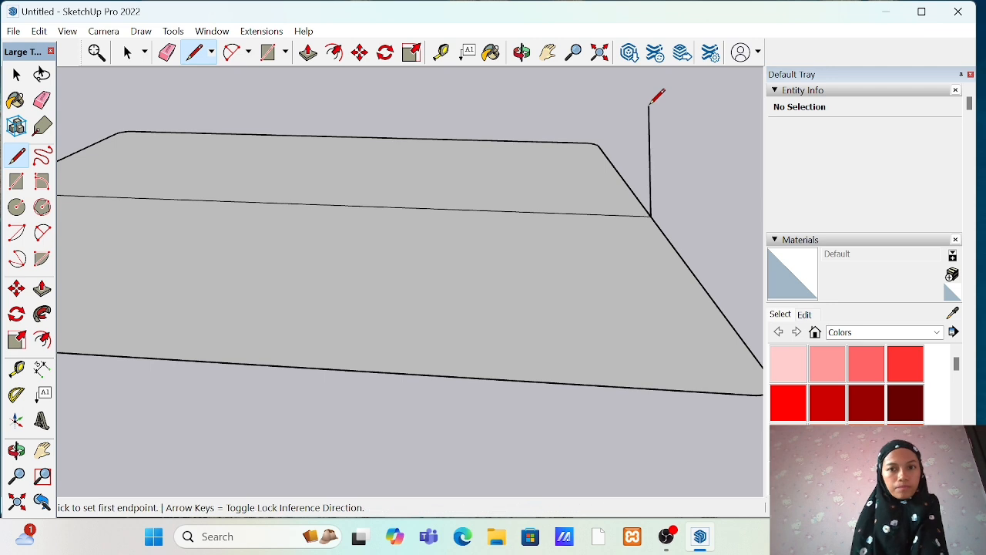
click(650, 187)
scroll(632, 208, up, 3)
scroll(633, 208, down, 1)
key(ctrl+z)
click(673, 224)
click(661, 135)
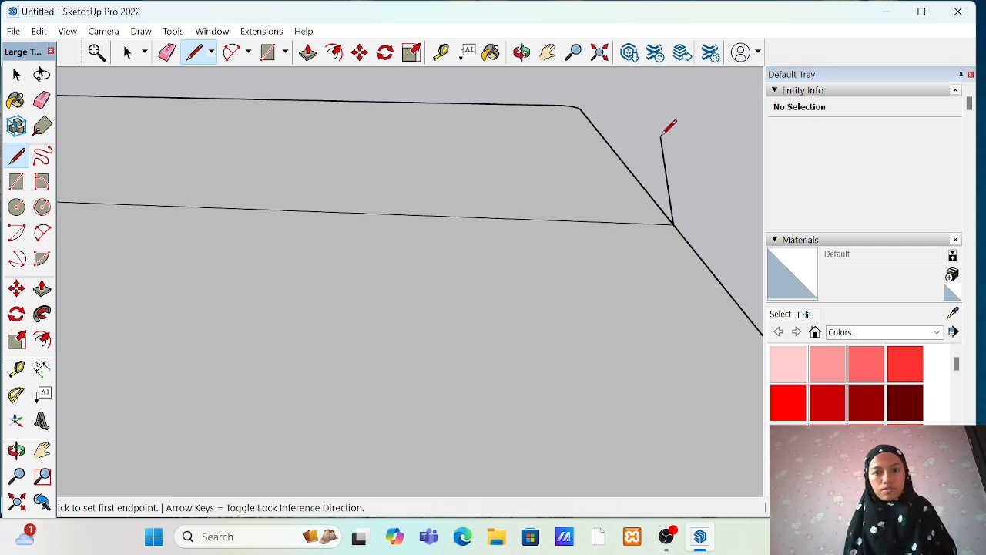
Step: Draw an upright rectangle from the right end of the dividing line, with its far side closing partway along that line
click(521, 51)
drag(522, 172, 432, 201)
drag(224, 171, 544, 178)
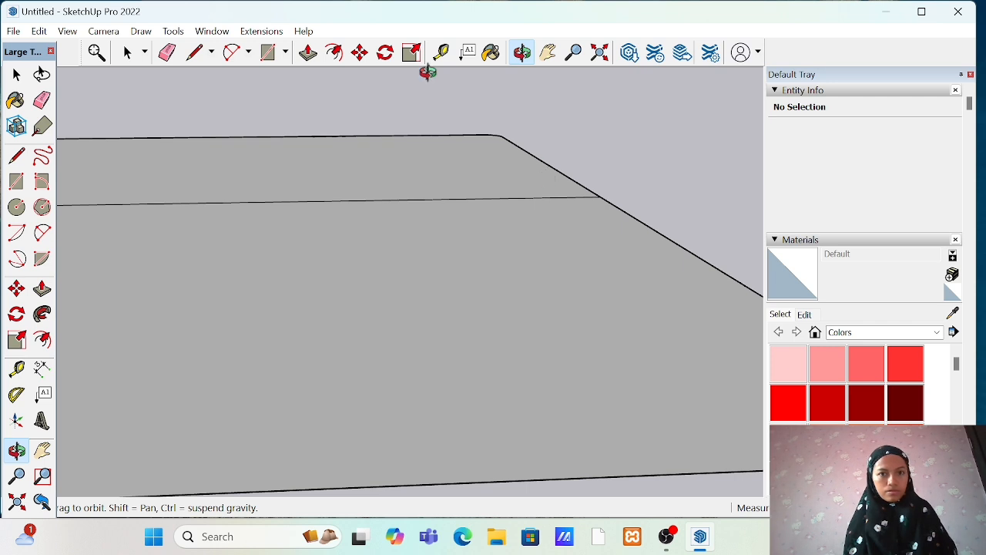
click(194, 52)
click(600, 196)
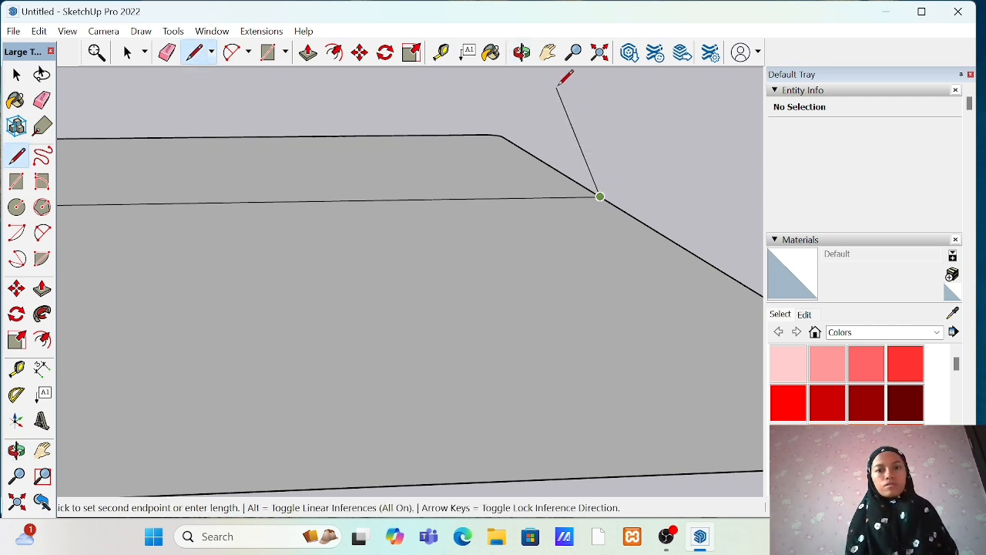
scroll(602, 54, up, 2)
click(624, 129)
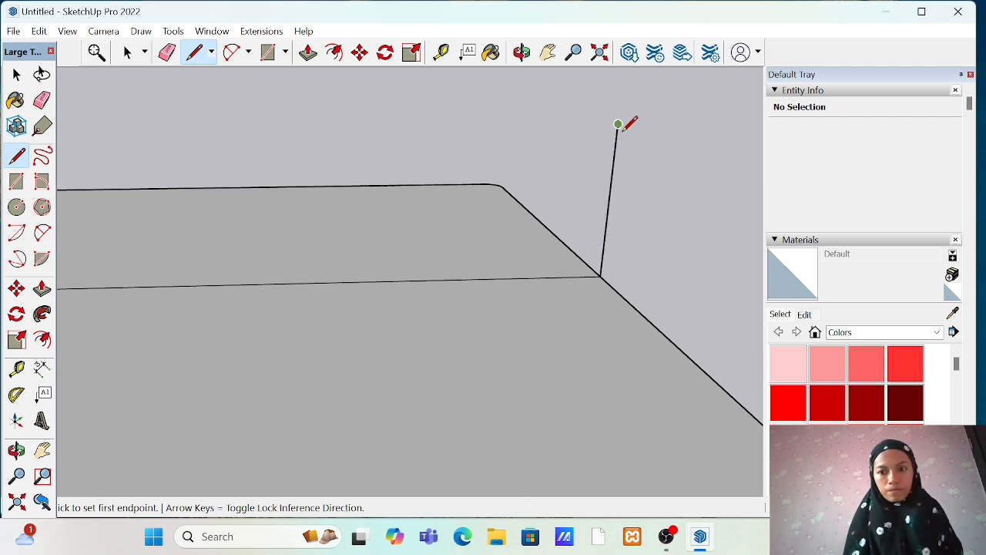
click(618, 125)
click(120, 128)
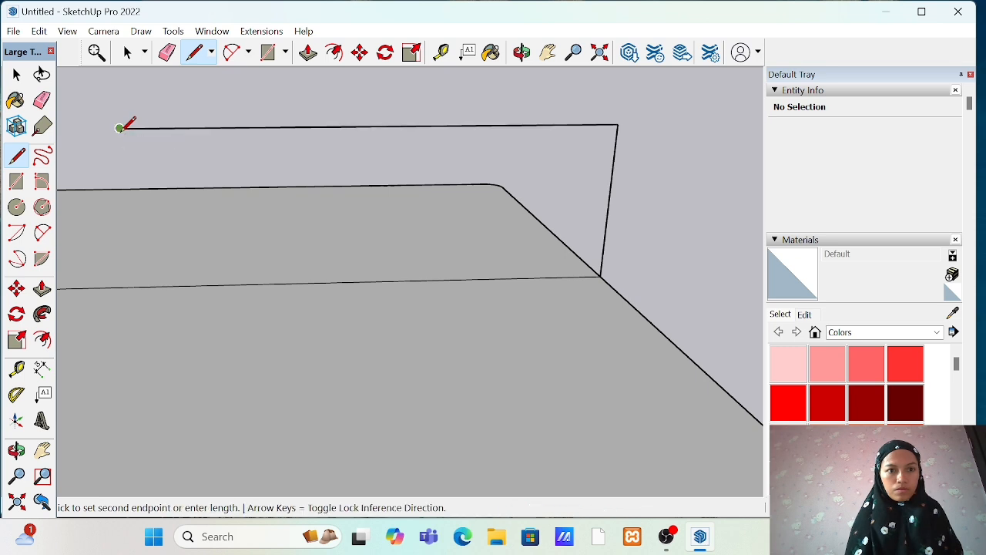
click(123, 287)
scroll(680, 164, down, 3)
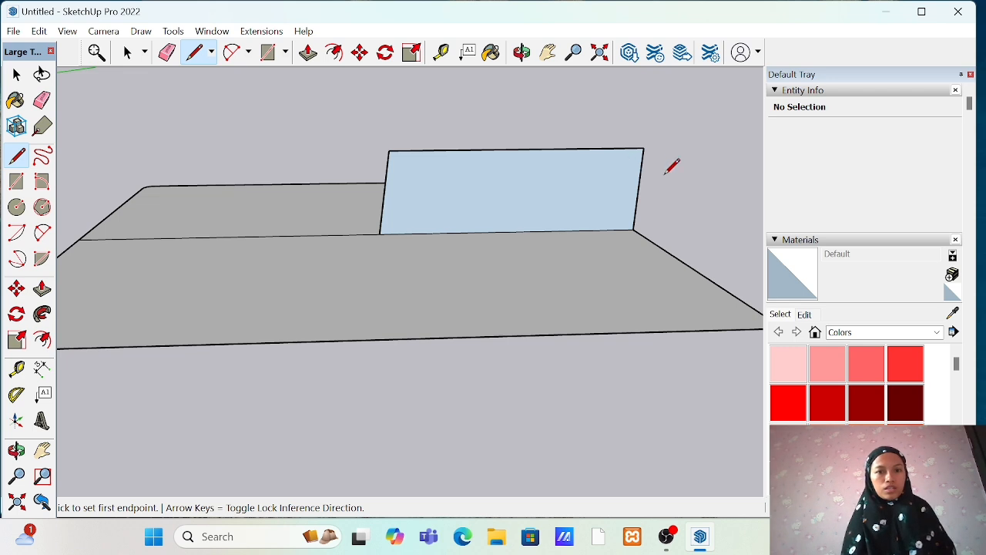
Step: Undo the last edge that closes the upright rectangle
click(522, 52)
mouse_move(523, 139)
mouse_down()
mouse_move(523, 201)
mouse_move(533, 208)
mouse_move(462, 293)
mouse_move(504, 239)
mouse_move(473, 192)
mouse_up()
key(ctrl+z)
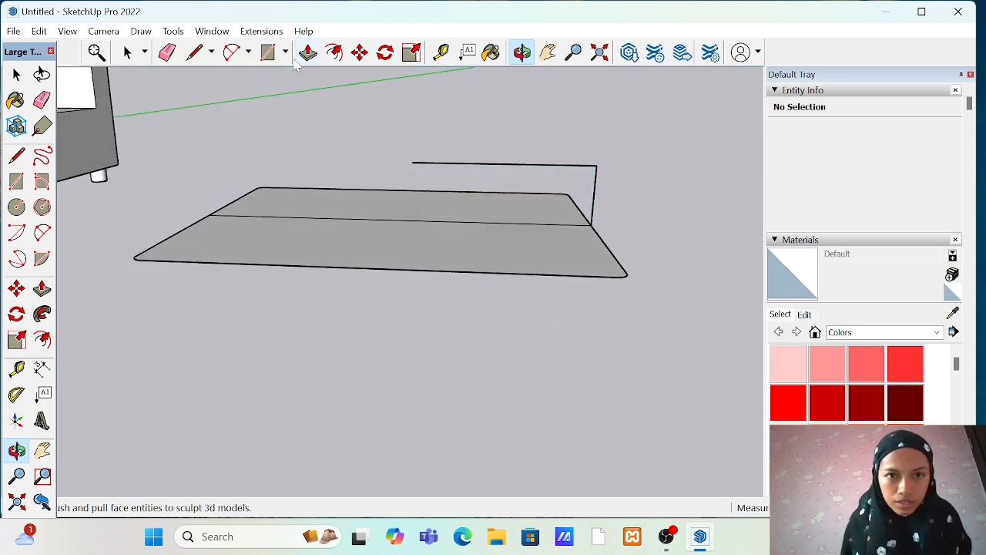
Step: Close the upright rectangle with a vertical line from the open end of its top edge down to the dividing line
click(195, 52)
click(412, 162)
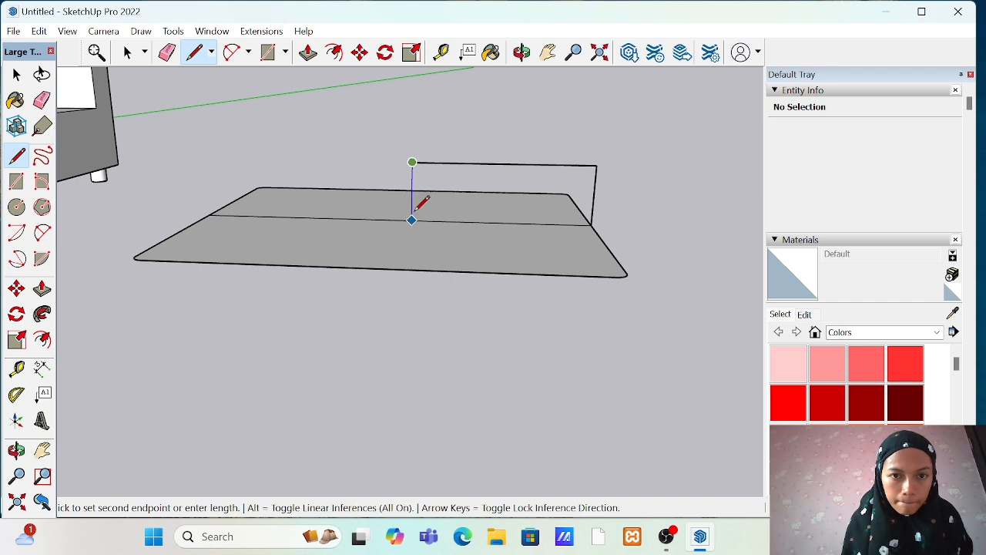
click(417, 207)
Step: Mark points on the top edge and the outer side edge near the upright face's upper outer corner using the Line tool
scroll(679, 189, up, 5)
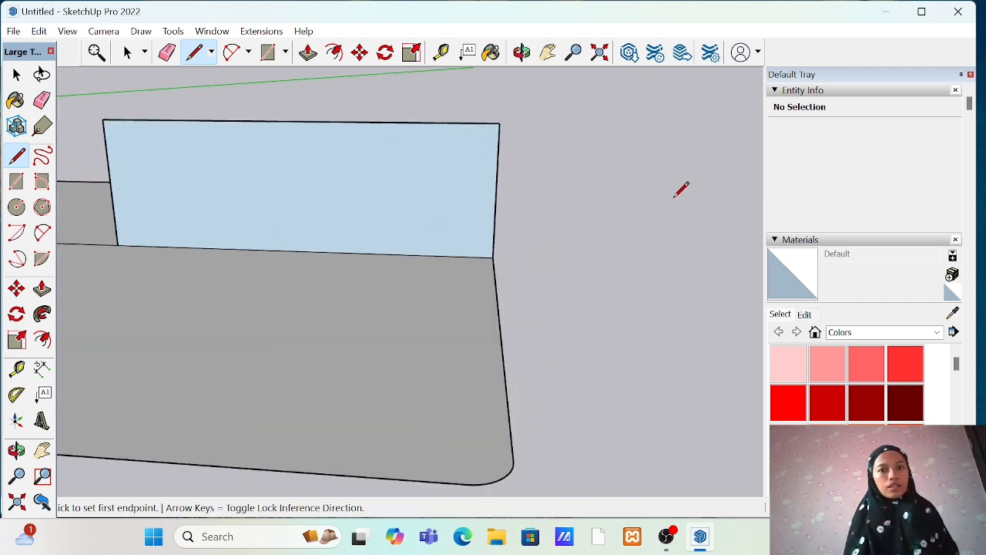
click(483, 115)
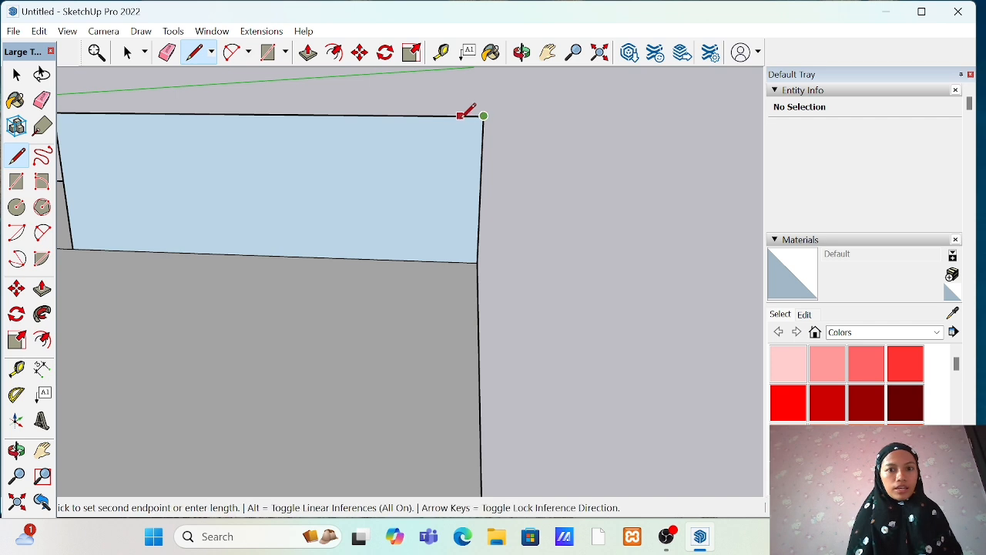
key(Escape)
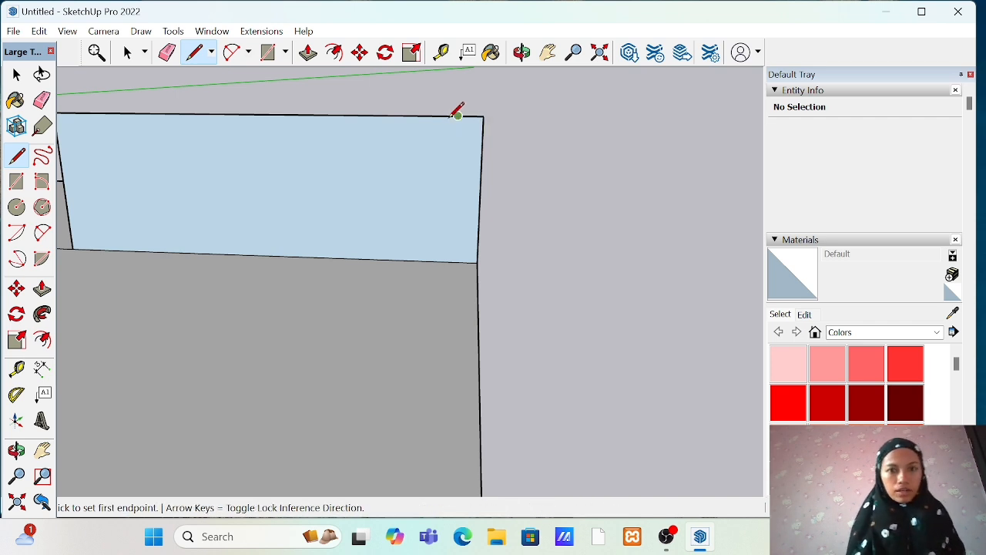
click(483, 116)
key(Escape)
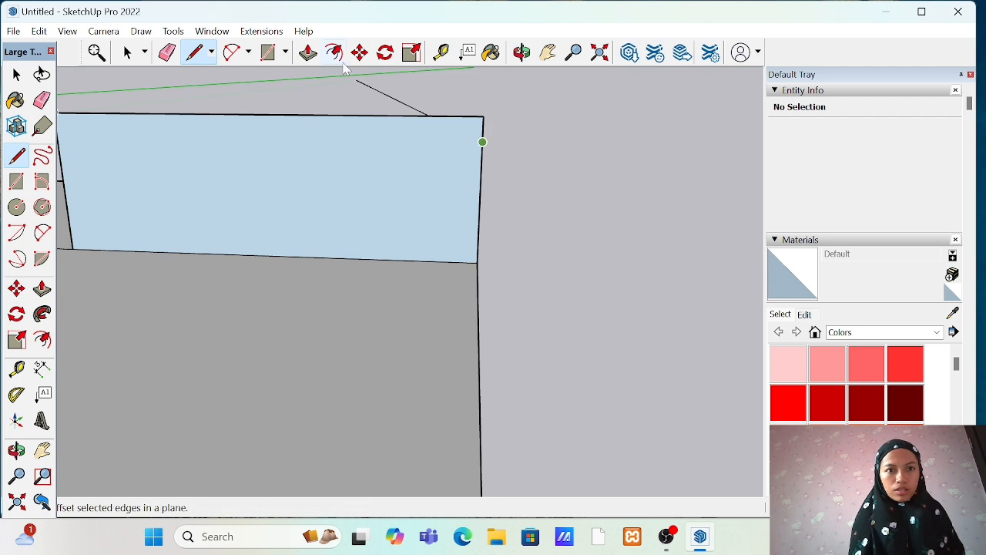
Step: Round the upright face's upper outer corner with a tangent arc and erase the leftover sharp corner
click(231, 53)
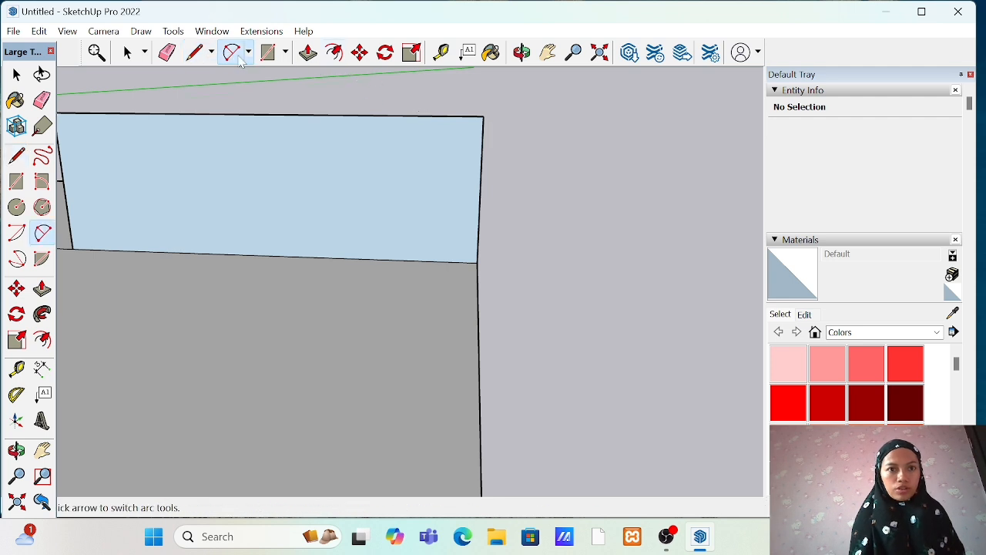
click(457, 116)
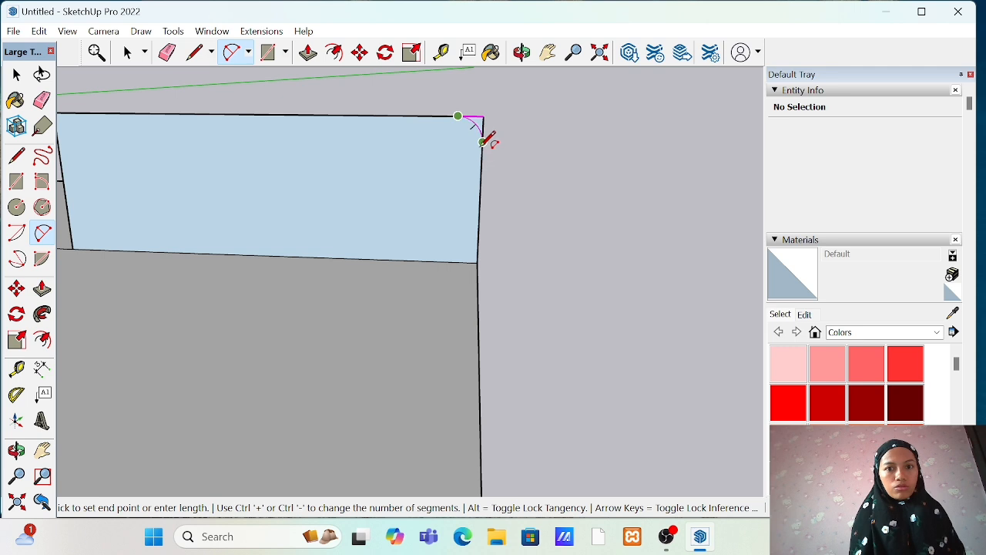
click(166, 55)
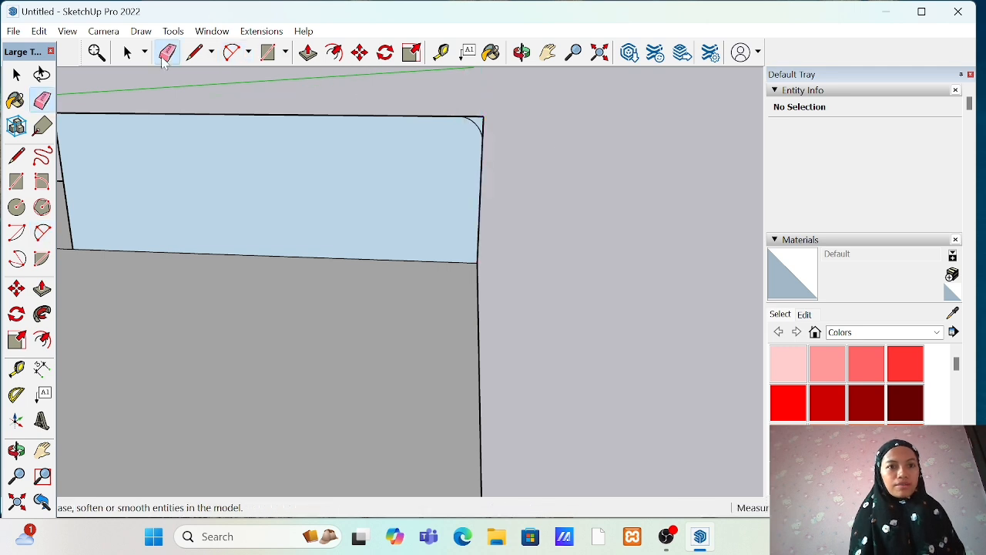
drag(482, 109, 493, 123)
scroll(493, 124, down, 3)
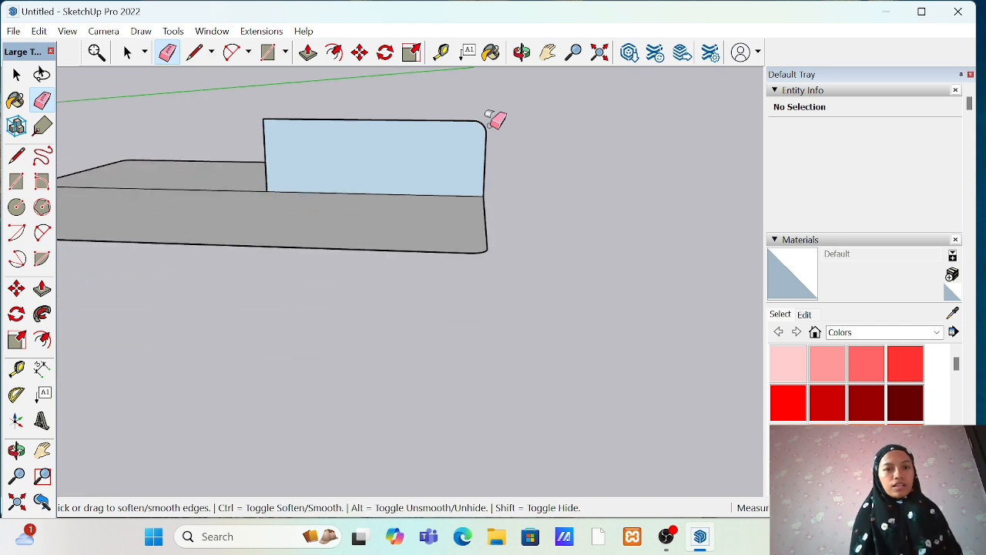
Step: Erase the part of the dividing line on the rounded rectangle that extends beyond the upright face
click(521, 52)
drag(156, 240, 449, 358)
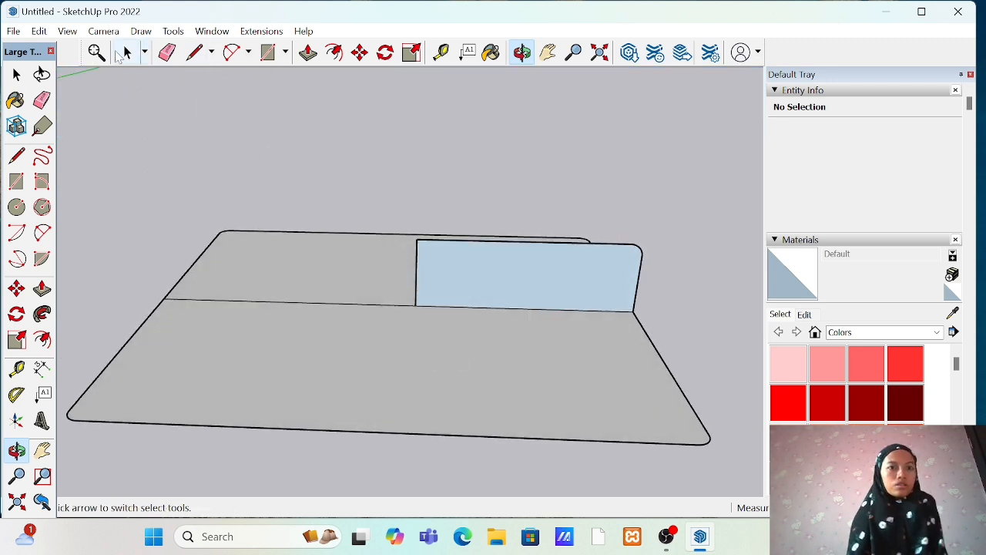
click(127, 53)
click(167, 52)
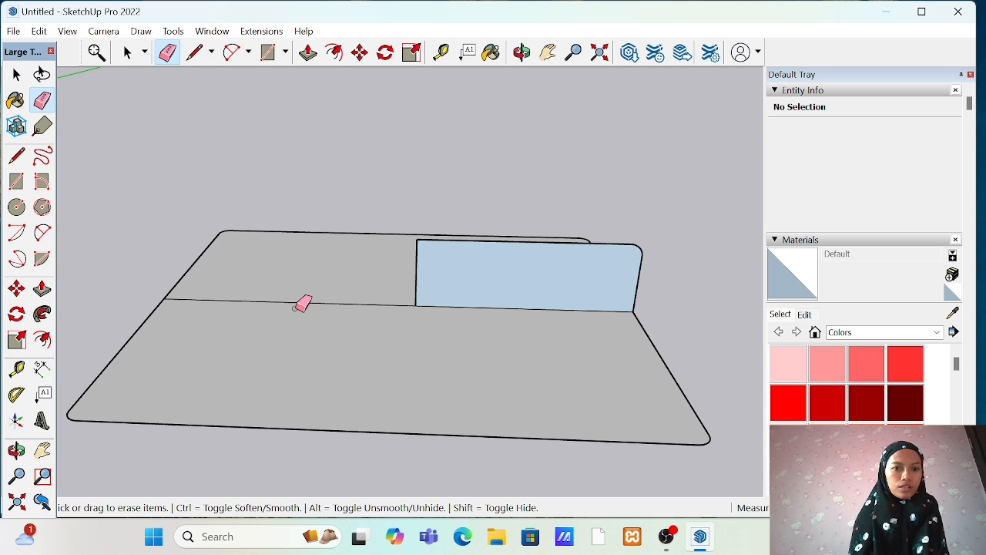
click(296, 298)
click(127, 52)
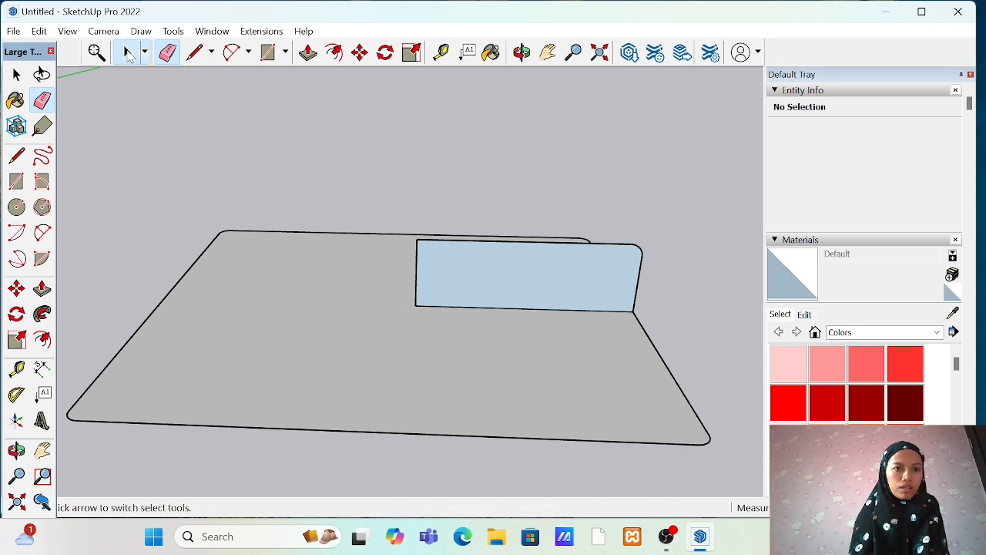
click(333, 327)
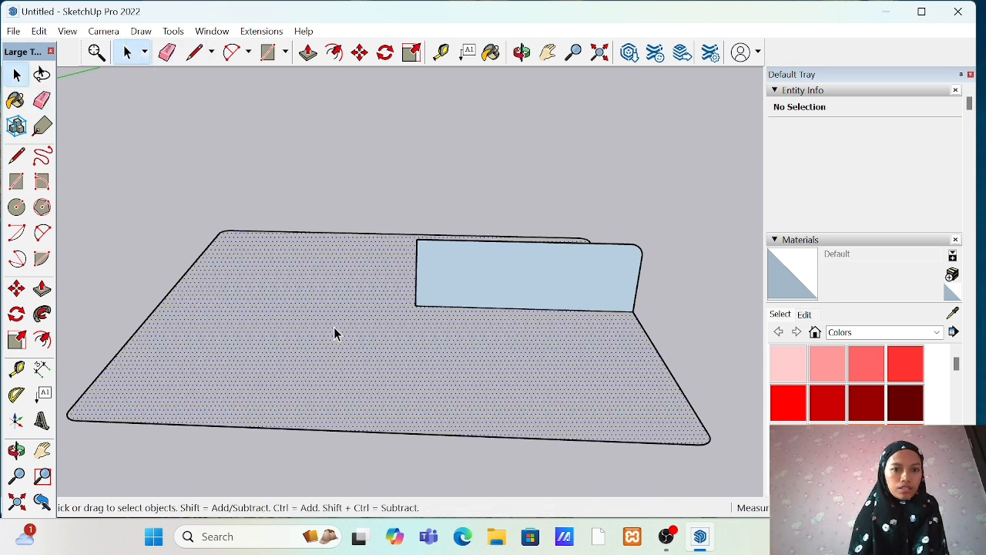
click(42, 313)
click(109, 349)
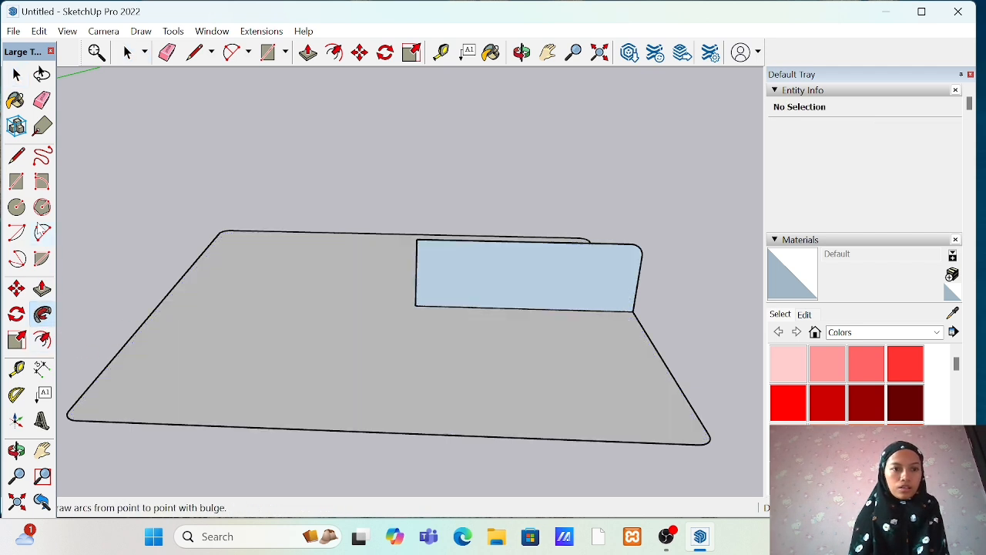
Step: Sweep the upright profile around the rounded rectangle's perimeter with Follow Me to form a solid cushion
click(128, 52)
click(234, 310)
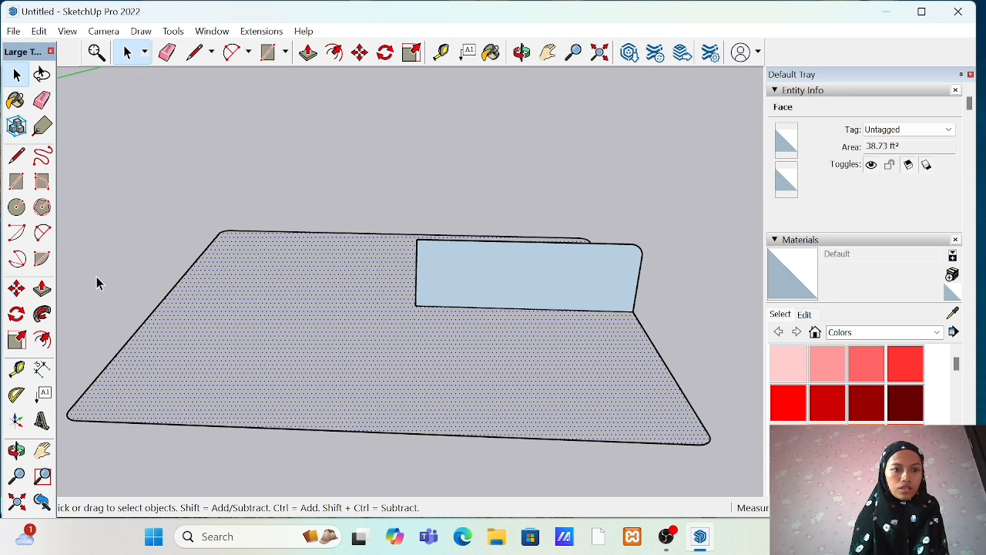
click(42, 313)
click(452, 262)
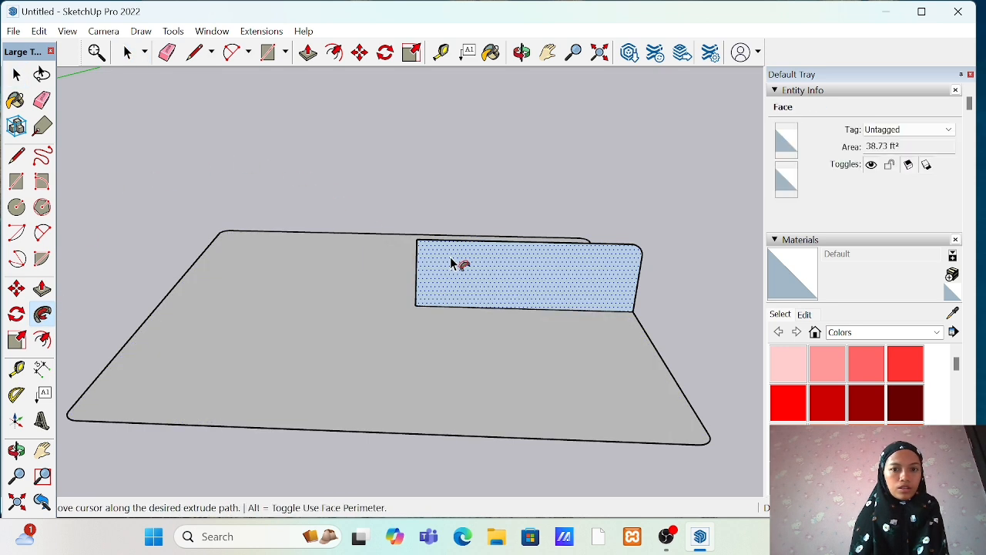
Step: Erase all the leftover crossing lines on the top face of the cushion
click(522, 52)
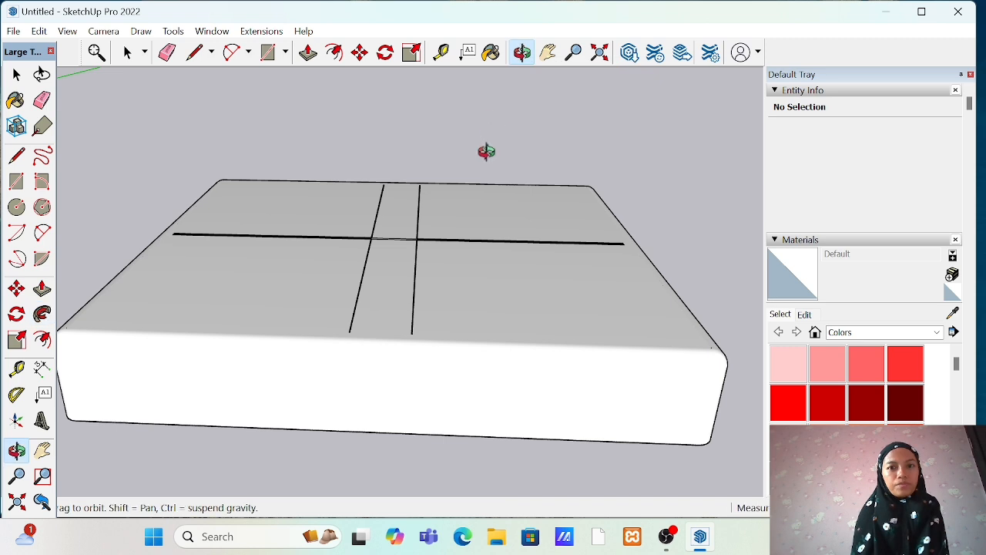
mouse_move(482, 168)
mouse_down()
mouse_move(493, 282)
mouse_move(231, 106)
mouse_up()
key(e)
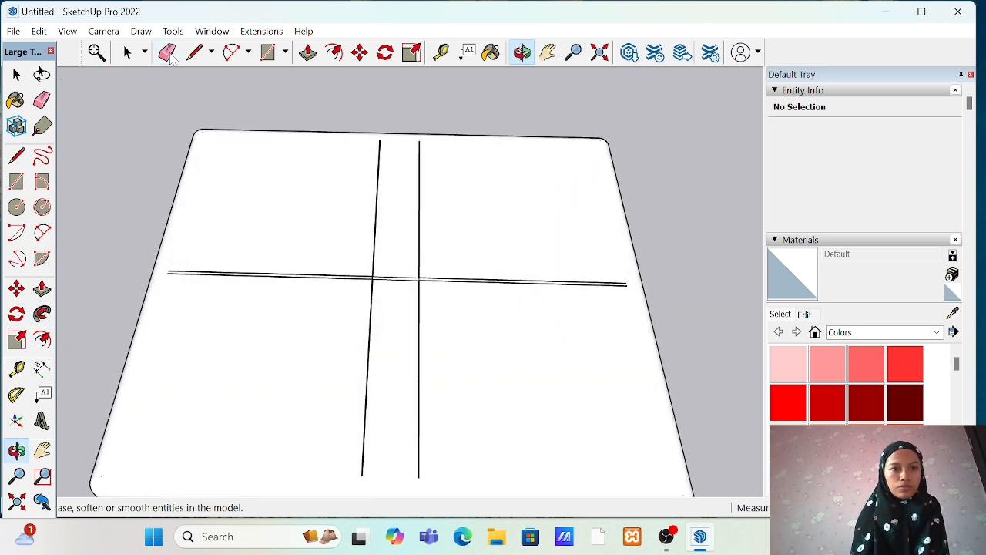
drag(261, 161, 396, 317)
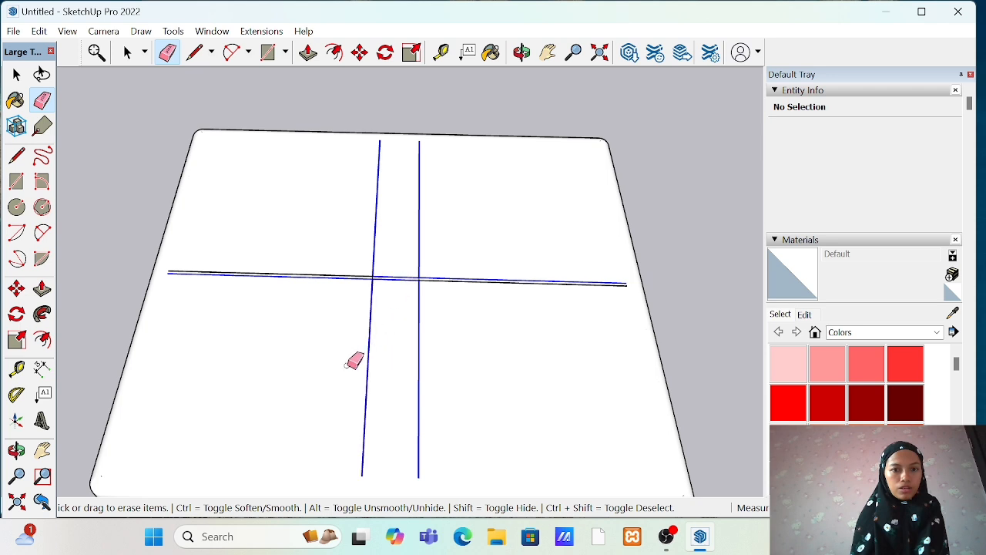
drag(346, 366, 347, 366)
drag(344, 288, 387, 249)
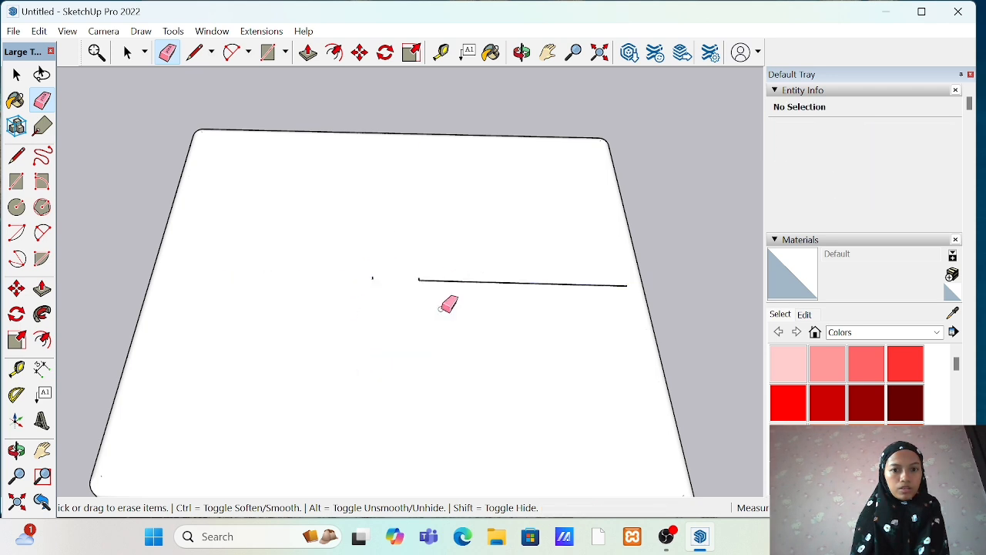
click(463, 280)
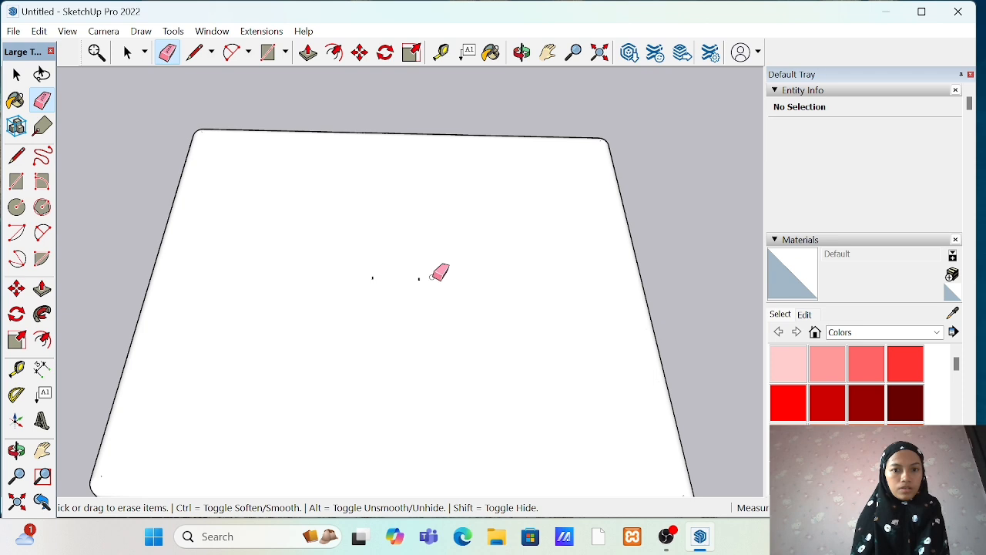
drag(431, 278, 436, 288)
drag(369, 275, 495, 277)
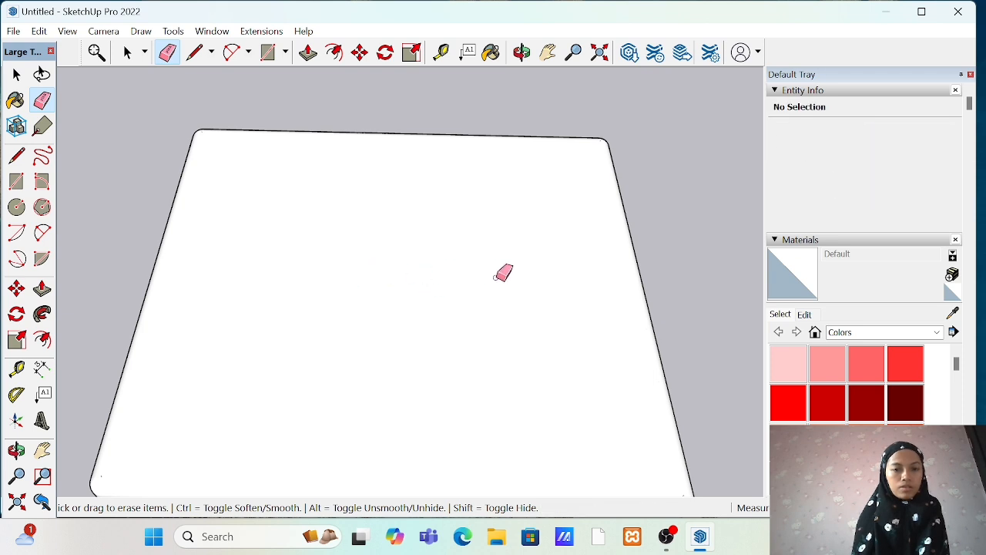
Step: Draw a small rectangle on the ground in the empty area beside the cushion
scroll(496, 276, down, 3)
click(547, 52)
drag(645, 235, 451, 213)
drag(325, 252, 297, 266)
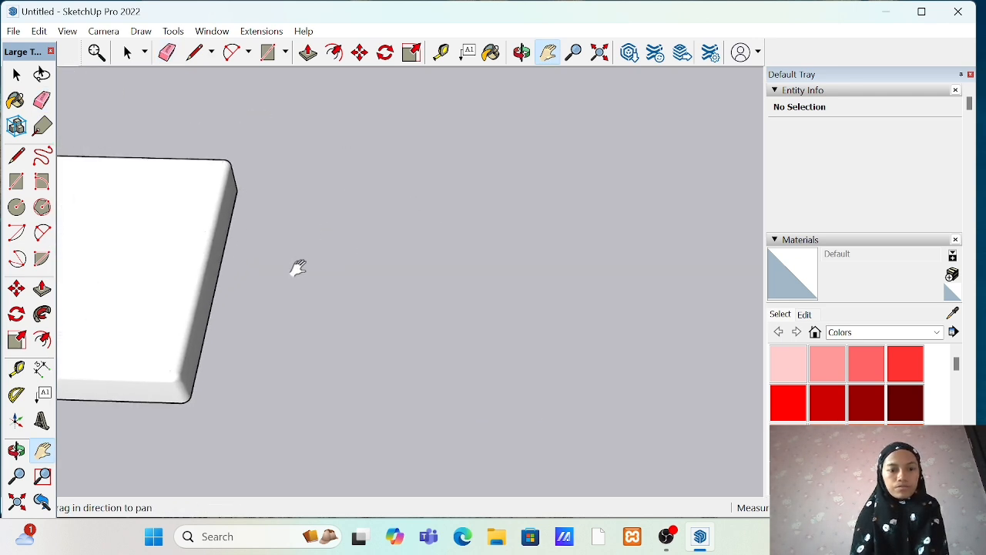
click(267, 51)
click(326, 275)
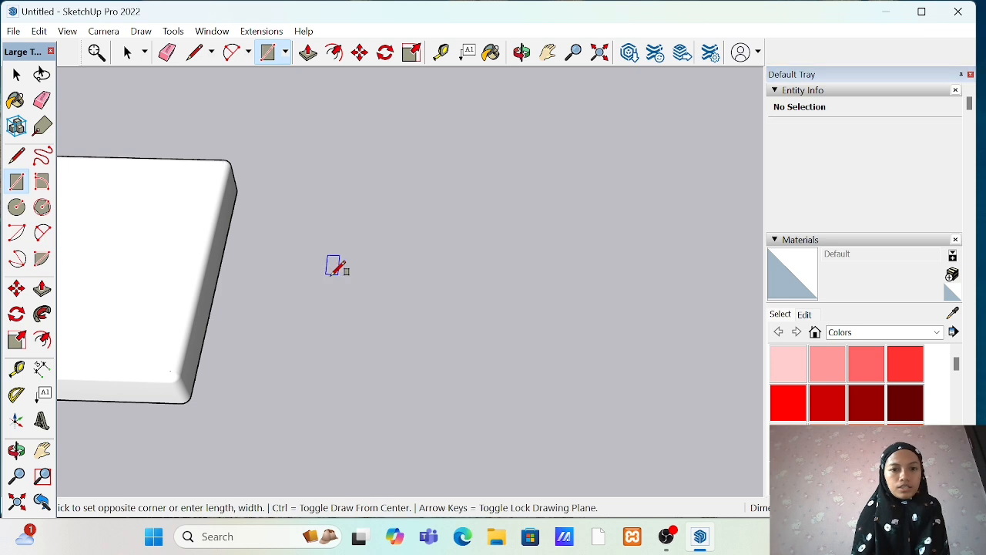
click(506, 335)
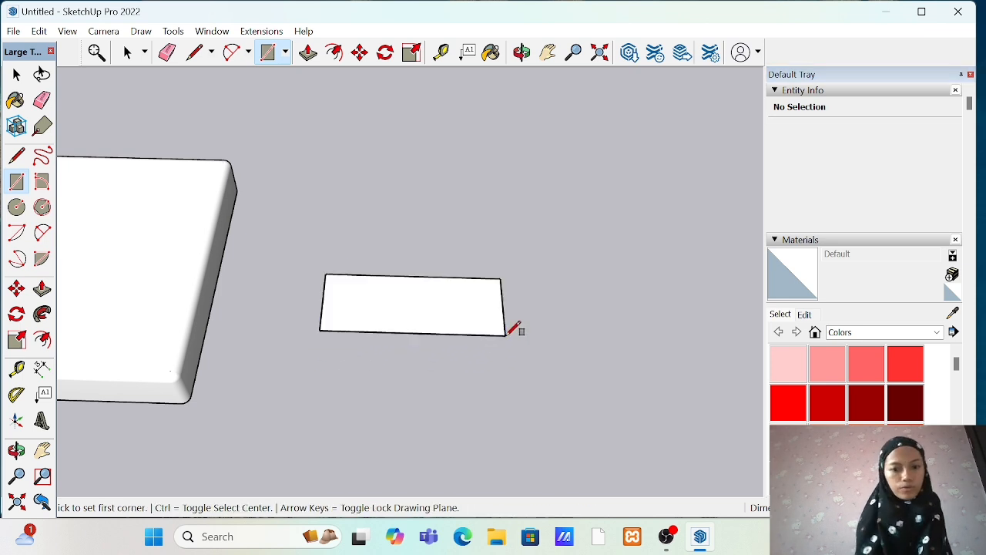
key(Return)
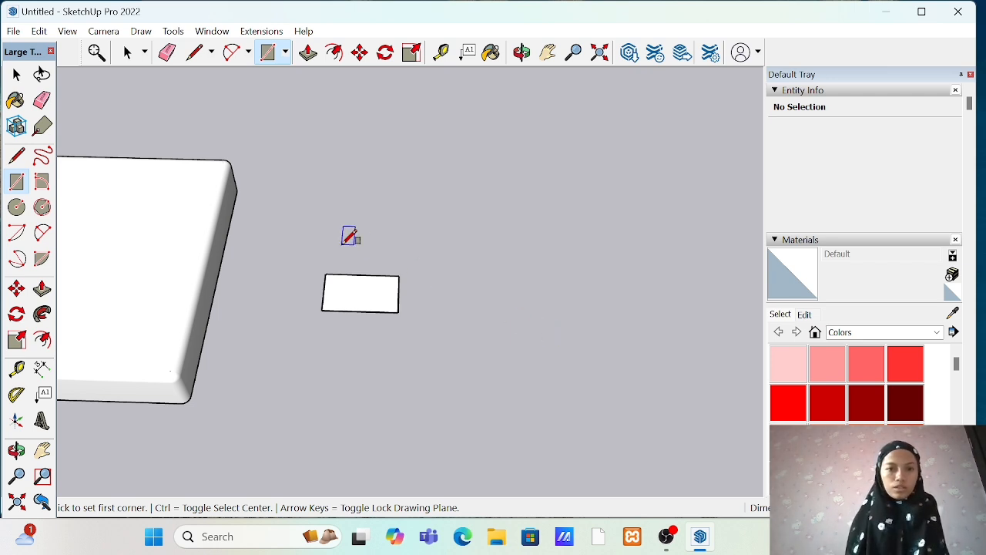
Step: Push/Pull the small rectangle upward into a box
click(307, 51)
click(374, 288)
click(373, 265)
click(374, 265)
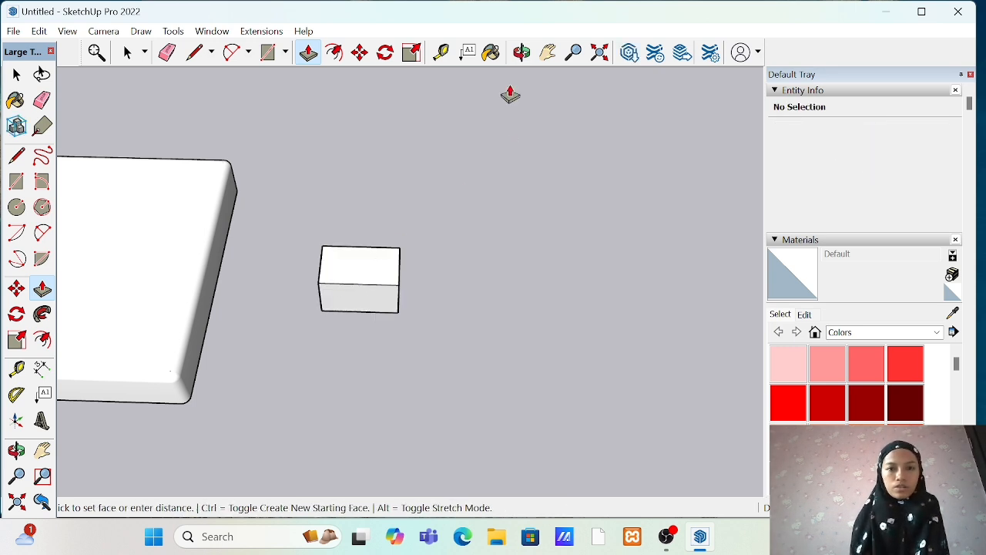
Step: Draw a horizontal line across the box's square end face between the midpoints of its two vertical edges
click(520, 52)
drag(462, 297, 282, 165)
scroll(285, 201, up, 4)
scroll(282, 165, up, 3)
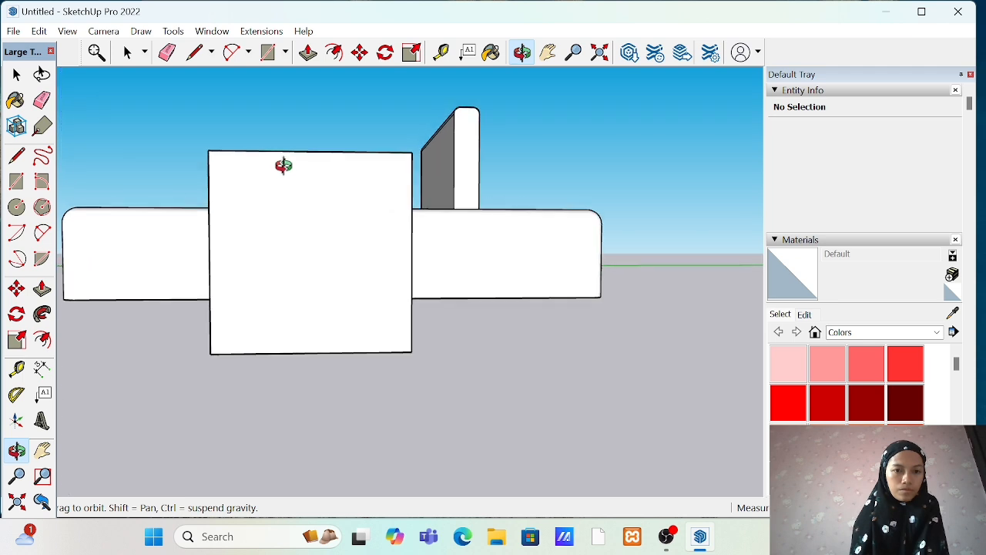
click(195, 52)
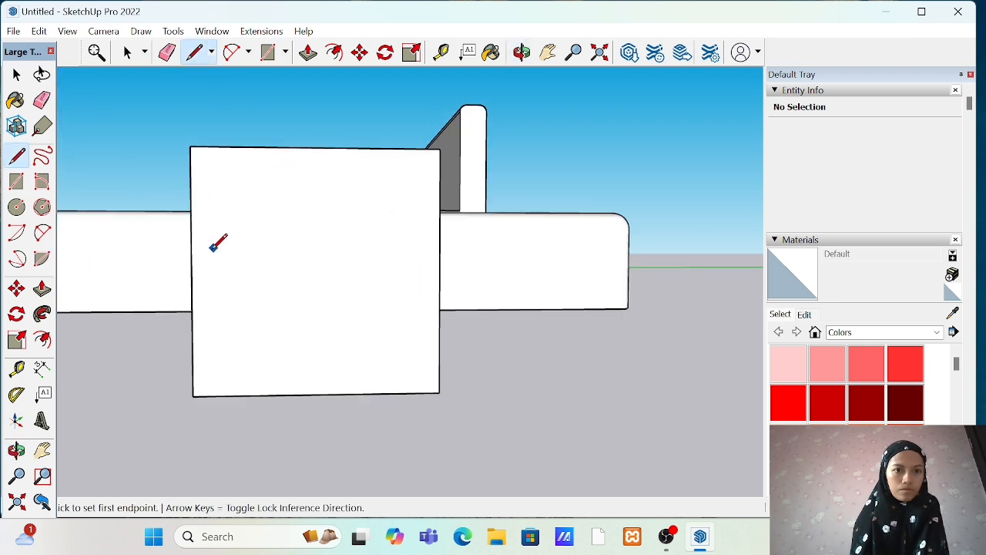
click(191, 271)
click(439, 272)
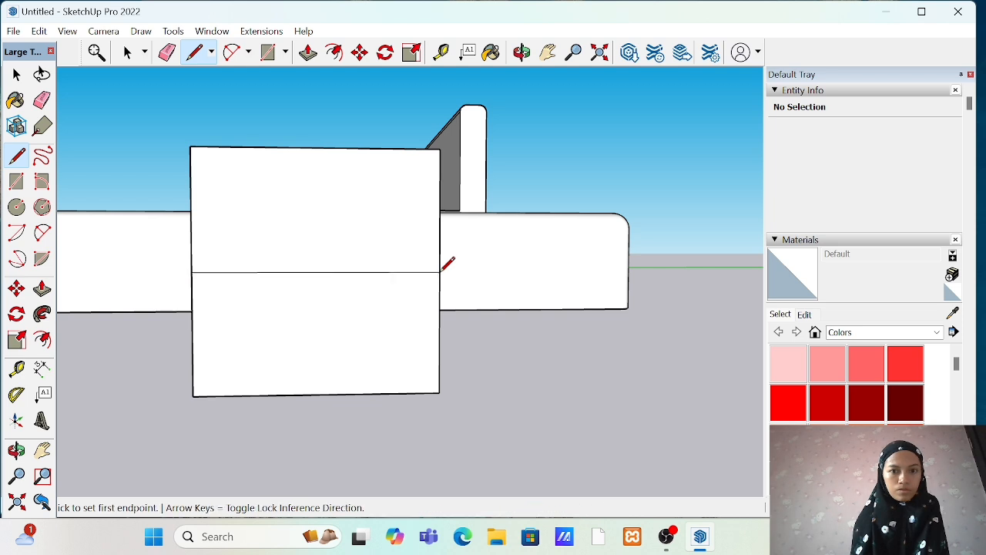
Step: Draw a circle on the box's end face, centred on the midpoint of the horizontal line and kept inside the face
click(16, 207)
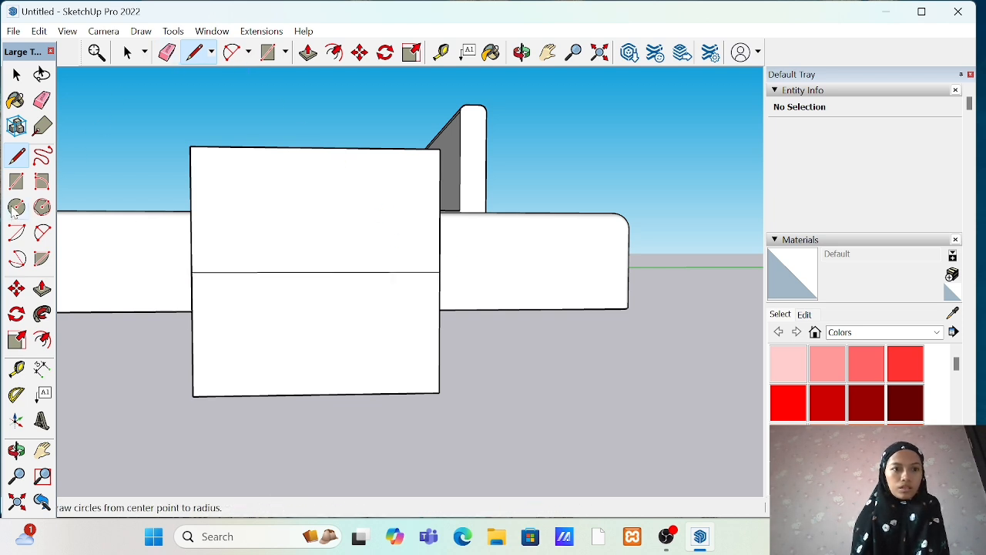
click(316, 271)
click(245, 214)
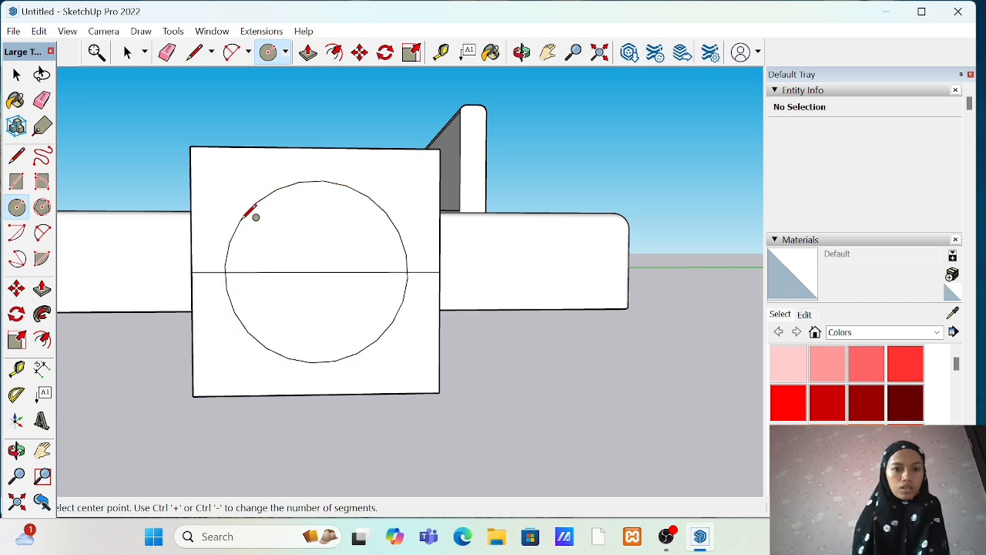
key(Return)
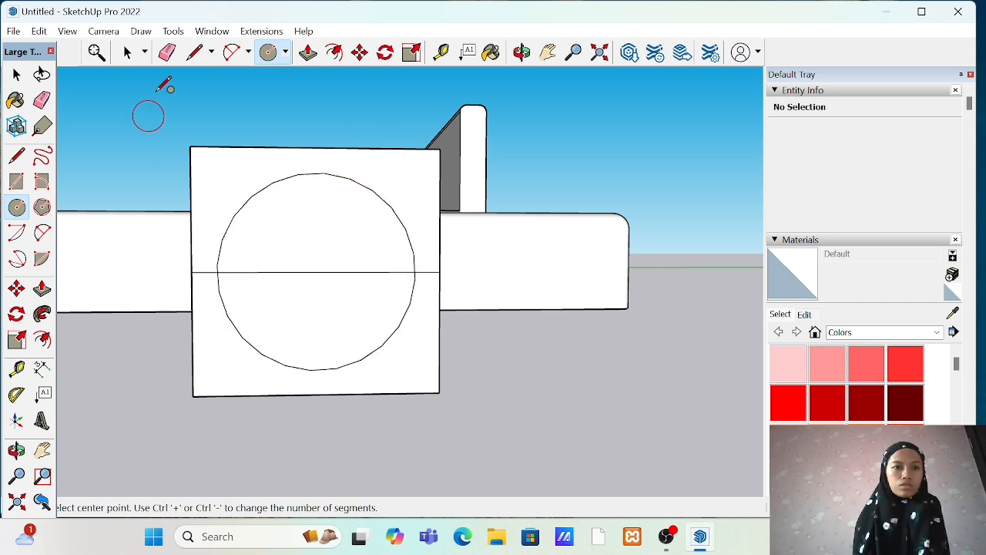
Step: Erase the horizontal guide line inside and outside the circle on the box's end face
click(168, 52)
drag(323, 245, 321, 274)
drag(432, 251, 429, 284)
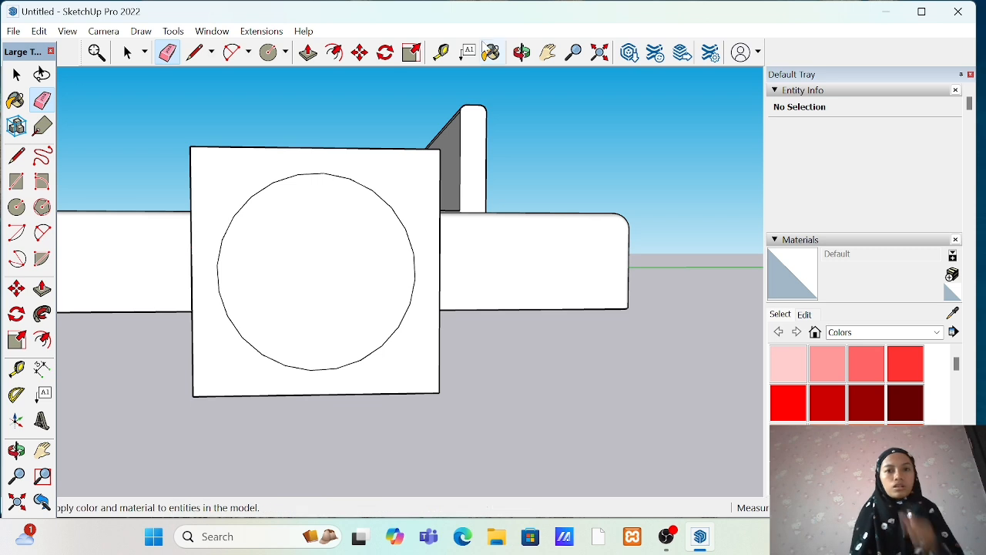
click(522, 52)
drag(308, 246, 364, 245)
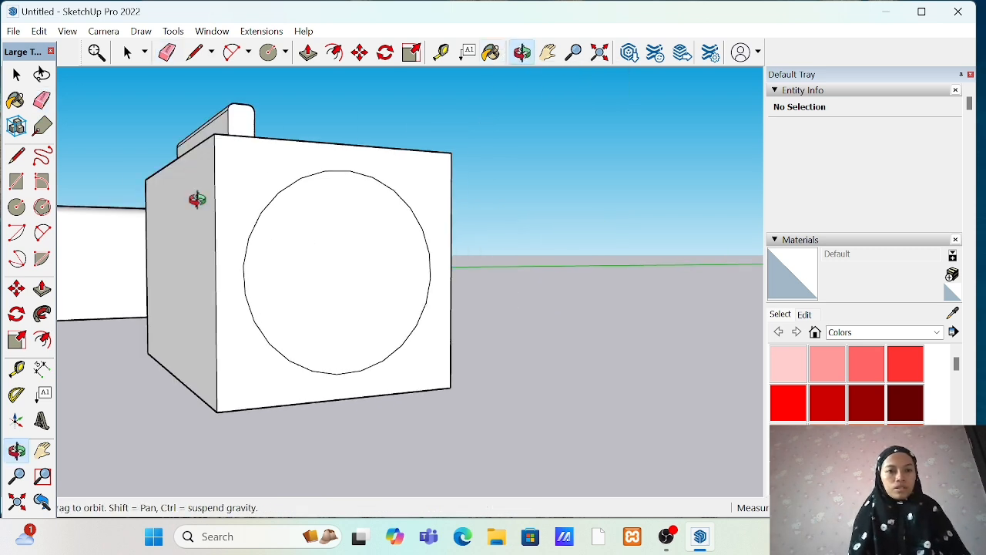
Step: Use Follow Me to sweep the circle on the box's end face around the perimeter of the adjacent side face
click(126, 52)
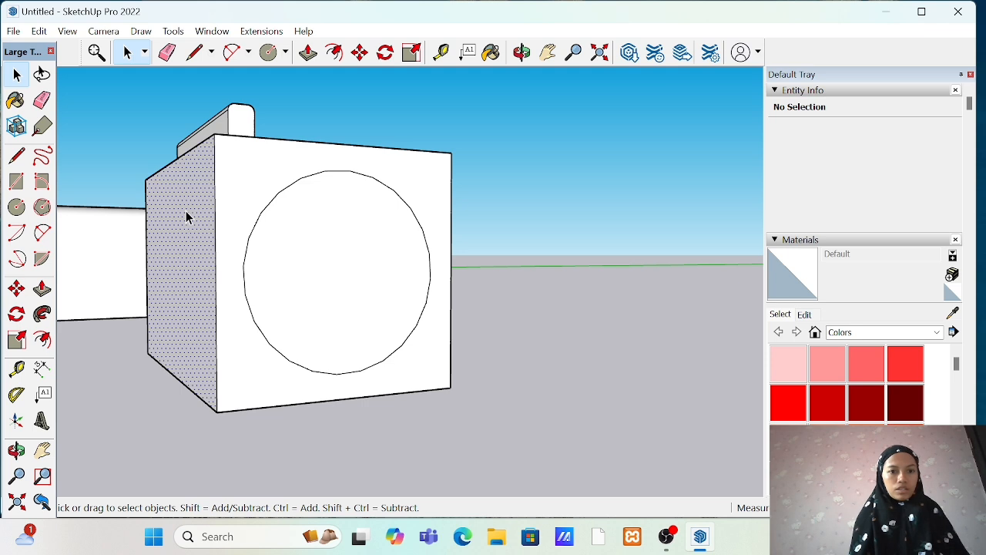
click(43, 319)
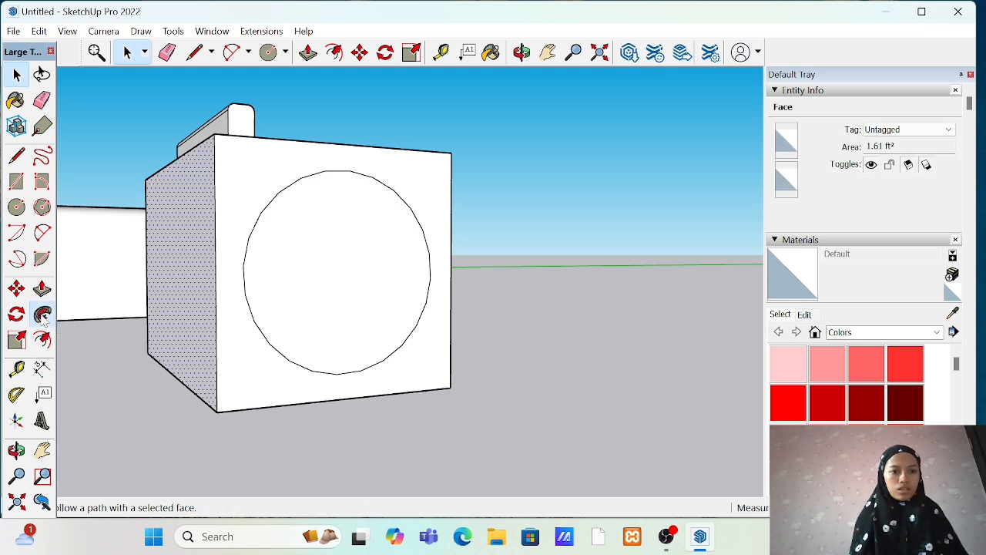
click(313, 317)
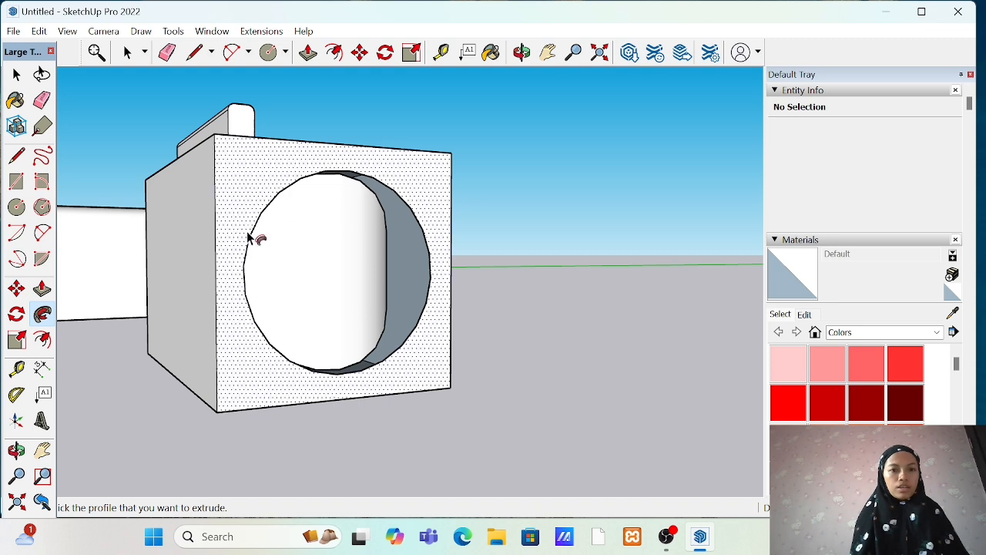
scroll(308, 230, down, 1)
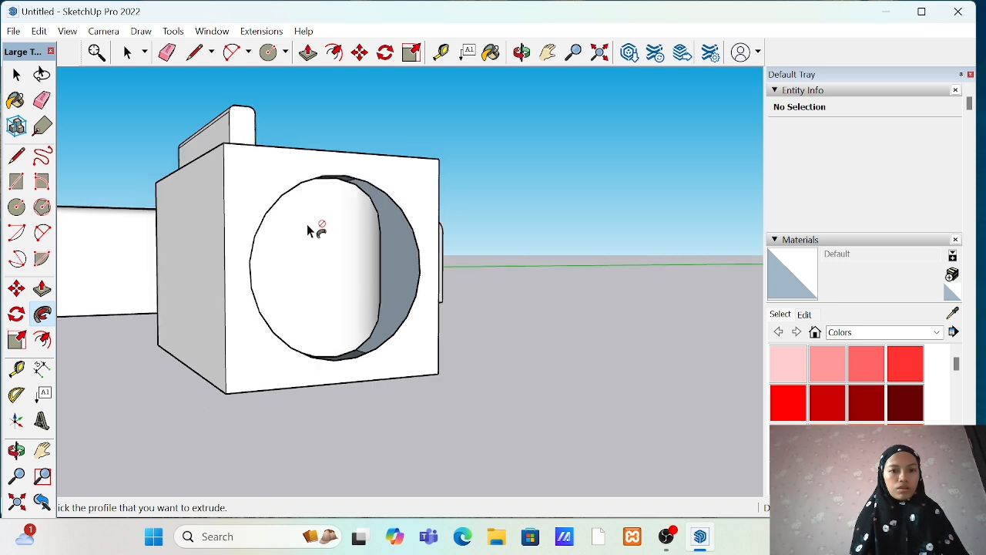
Step: Erase the surrounding box edges and the leftover circle outline, keeping only the rounded pillow shape
click(167, 52)
drag(224, 201, 294, 147)
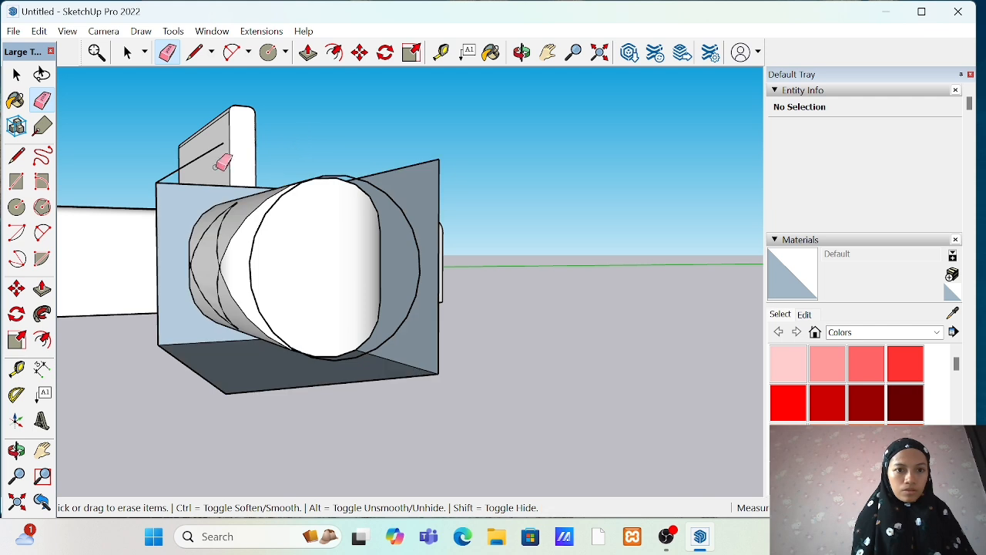
mouse_move(191, 152)
mouse_down()
mouse_move(193, 180)
mouse_move(149, 249)
mouse_up()
click(163, 335)
click(163, 335)
drag(158, 331, 222, 395)
mouse_move(416, 387)
mouse_down()
mouse_move(430, 335)
mouse_move(452, 333)
mouse_up()
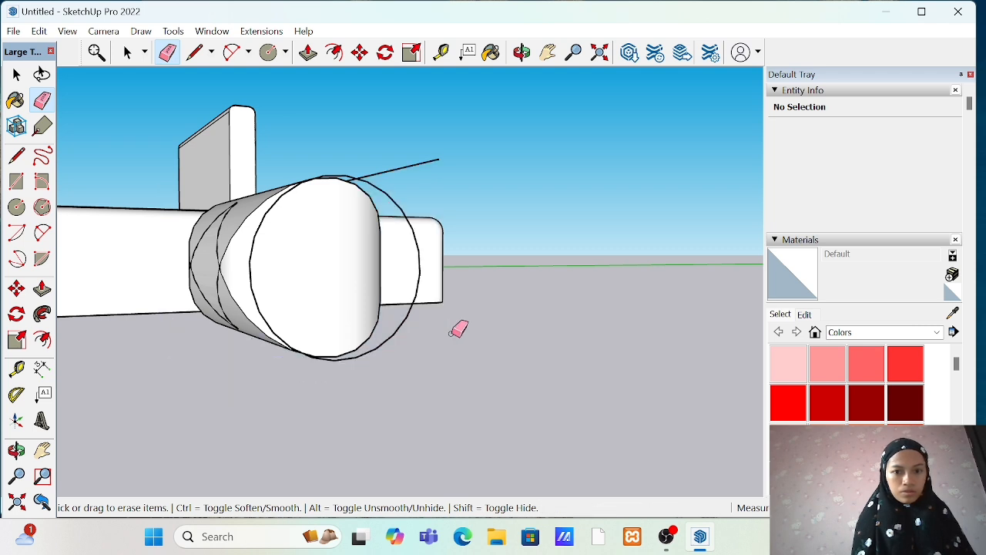
click(409, 164)
drag(398, 203, 397, 216)
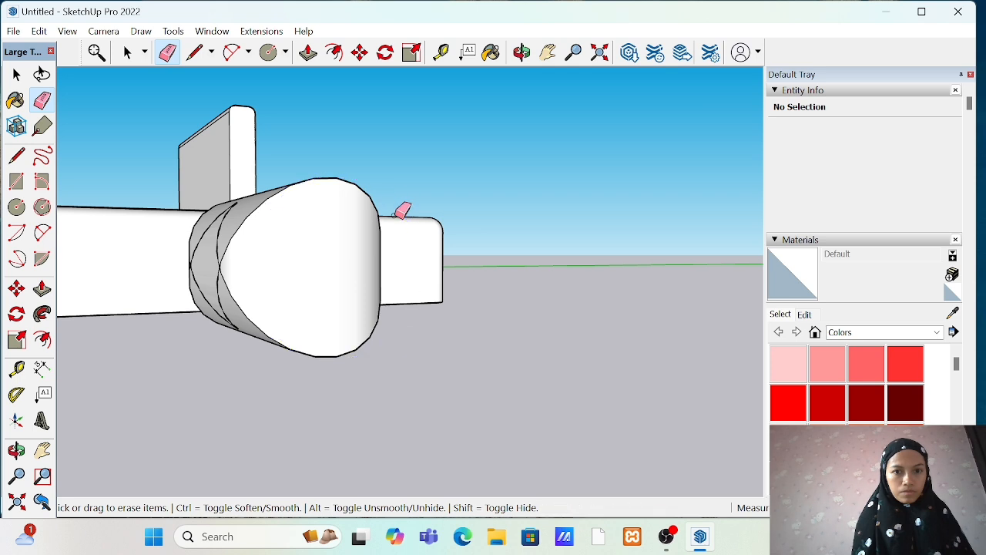
Step: Erase the remaining stray vertical box edge beside the pillow shape
mouse_move(230, 260)
mouse_down()
mouse_move(483, 20)
mouse_move(533, 84)
mouse_move(524, 58)
mouse_up()
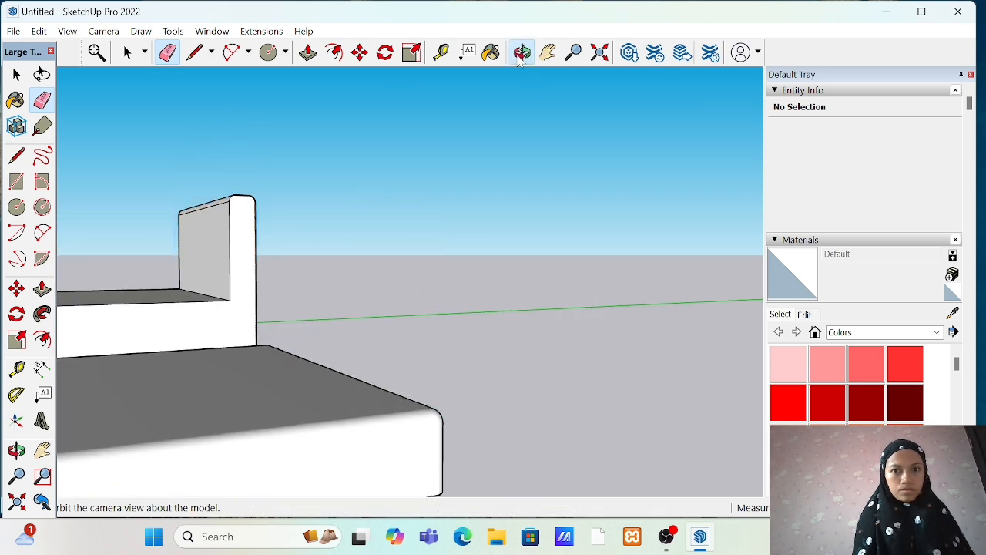
click(522, 53)
drag(436, 318, 432, 387)
drag(192, 396, 299, 368)
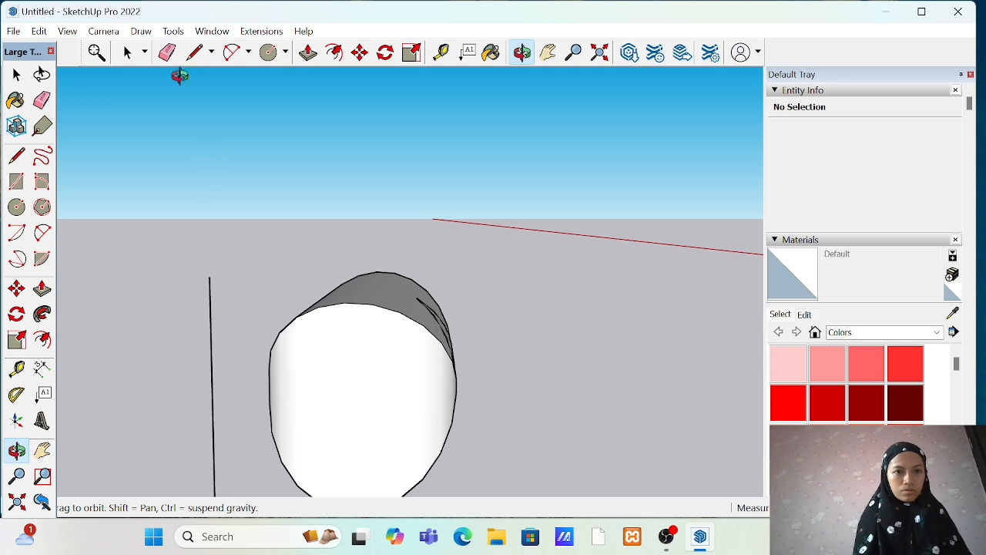
click(167, 52)
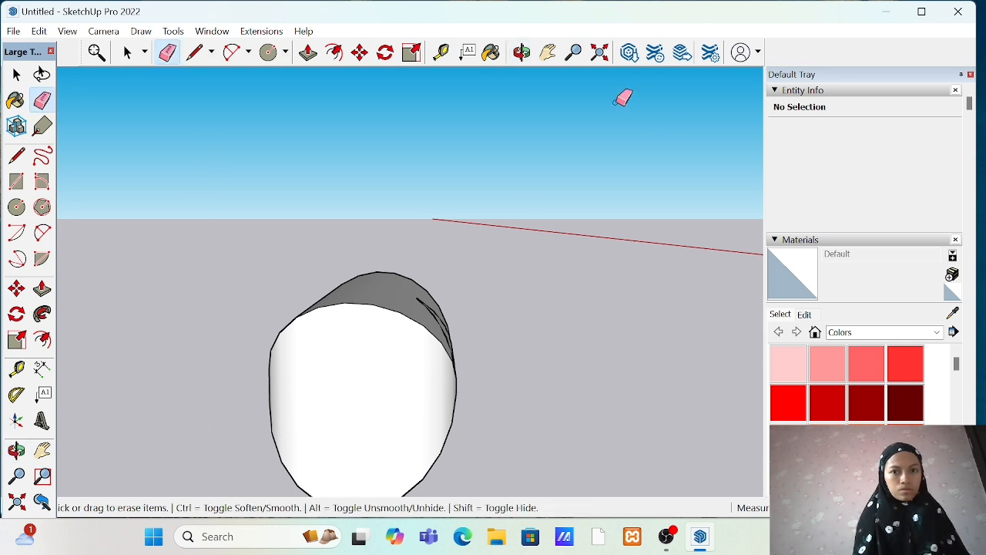
Step: Try to erase the crossing seam lines on the pillow's long side, and undo the erasure
click(521, 52)
drag(493, 201, 210, 270)
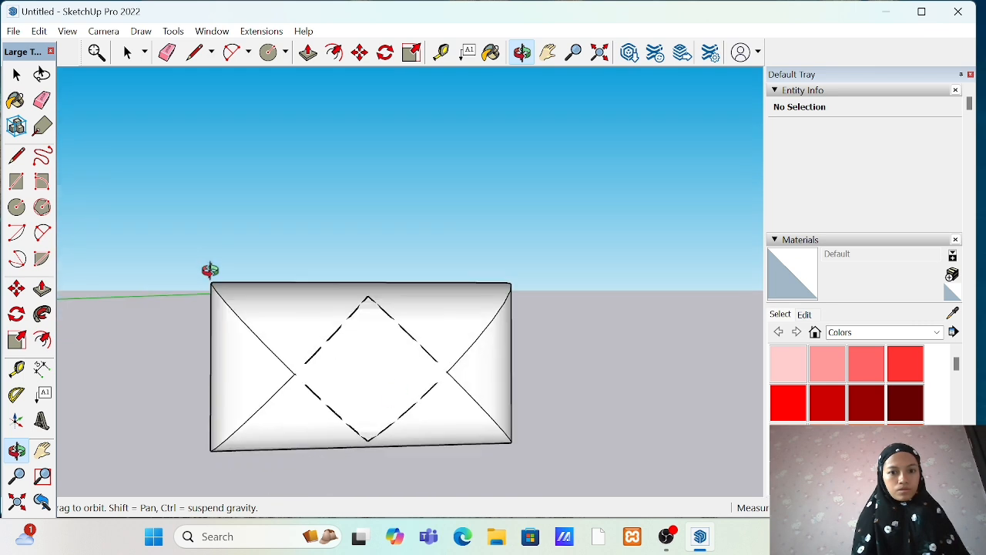
click(167, 52)
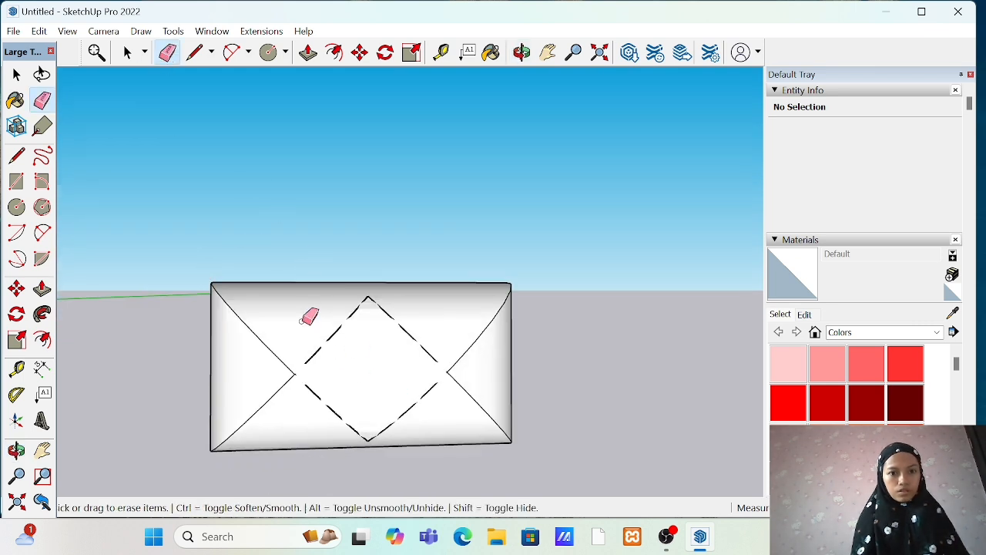
drag(301, 320, 325, 309)
mouse_move(289, 356)
mouse_down()
mouse_move(282, 348)
mouse_move(340, 351)
mouse_move(346, 327)
mouse_move(394, 329)
mouse_up()
key(ctrl+z)
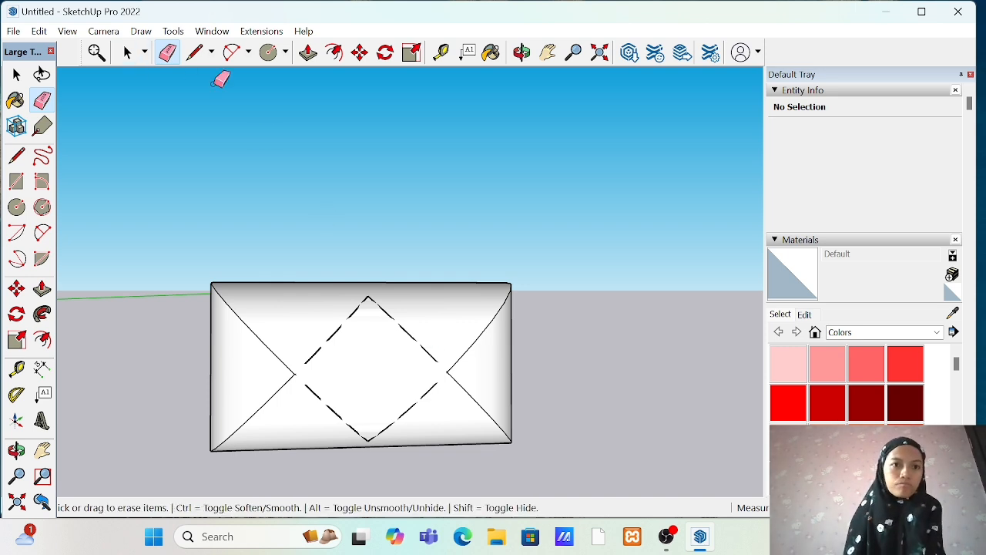
Step: Make a group from all connected geometry of the rounded mattress slab and clear the selection
click(548, 52)
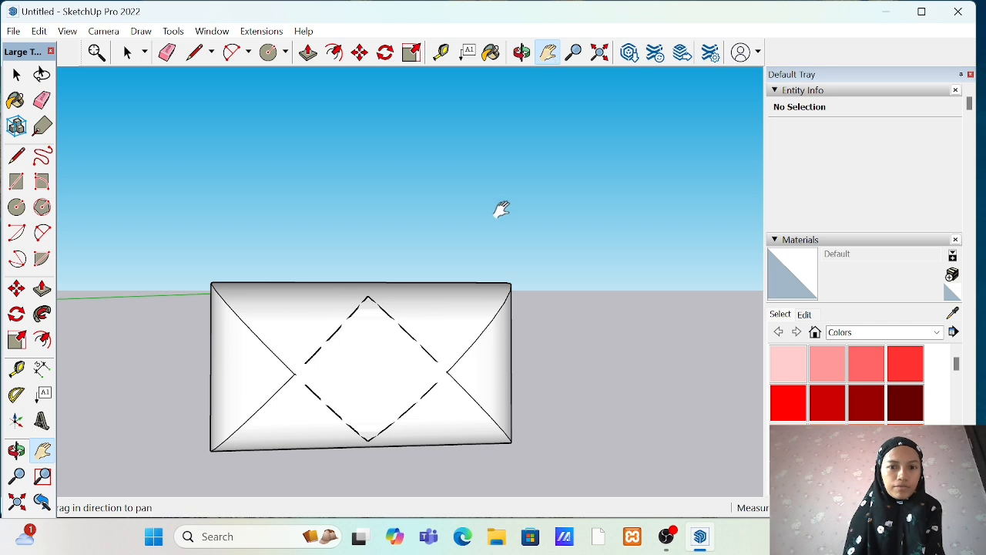
scroll(501, 209, down, 3)
drag(612, 211, 542, 237)
click(522, 52)
drag(555, 307, 305, 169)
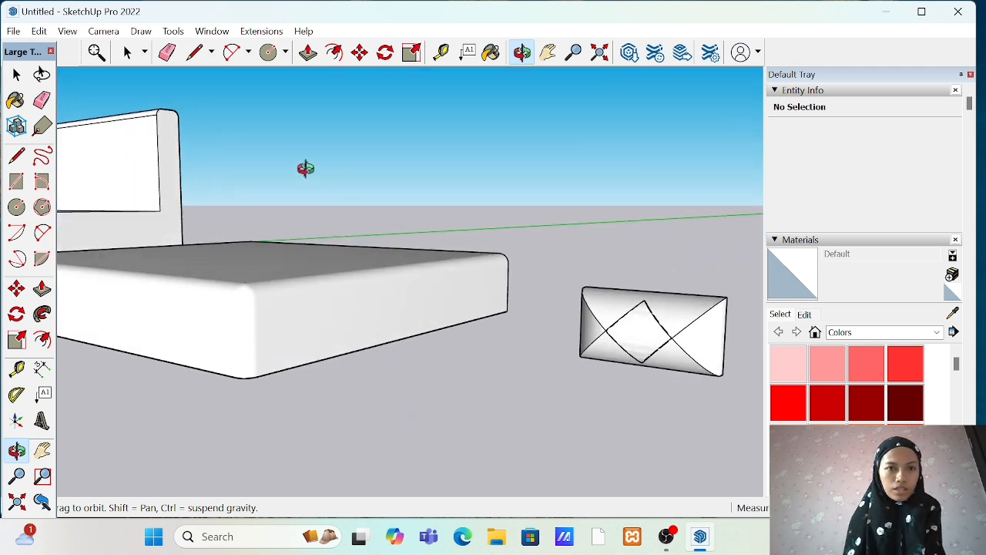
click(127, 52)
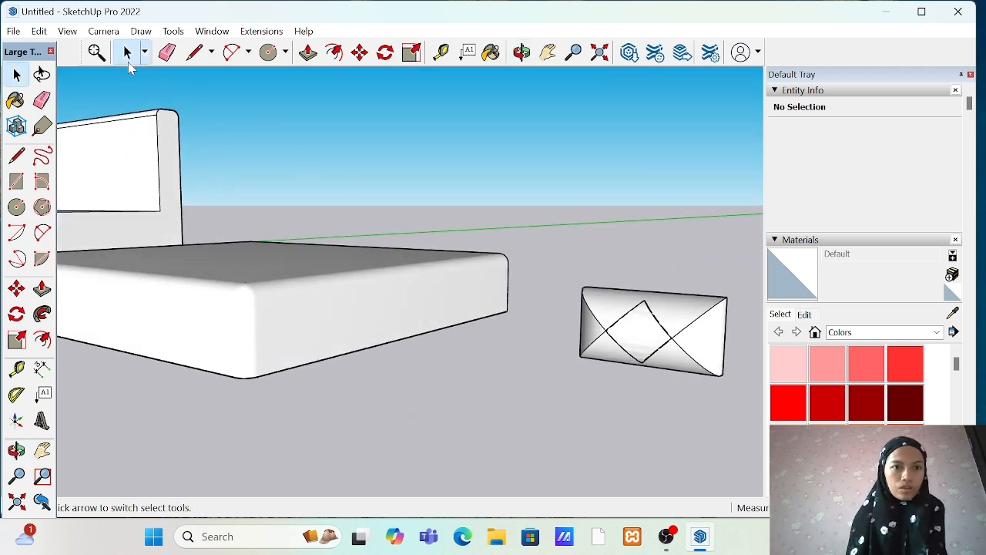
triple_click(462, 317)
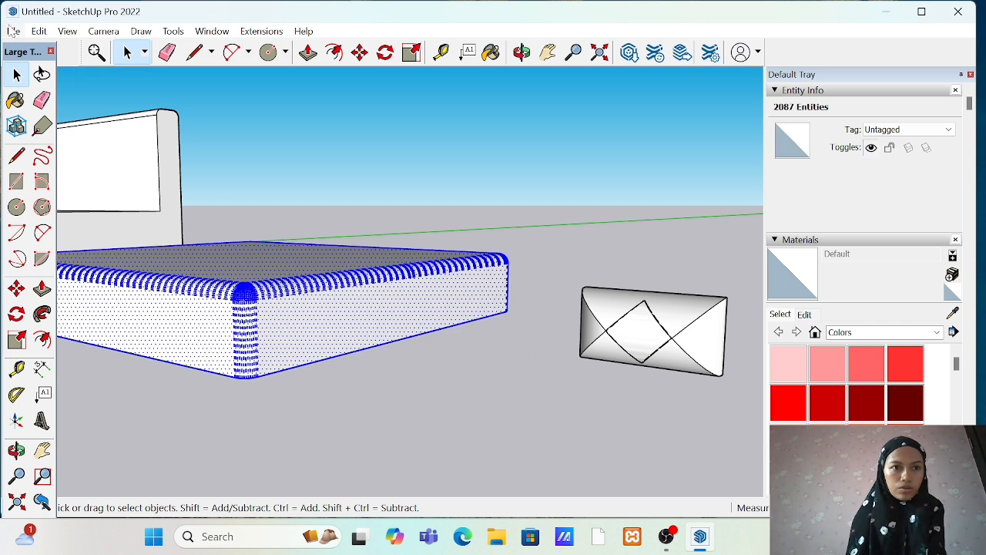
click(13, 31)
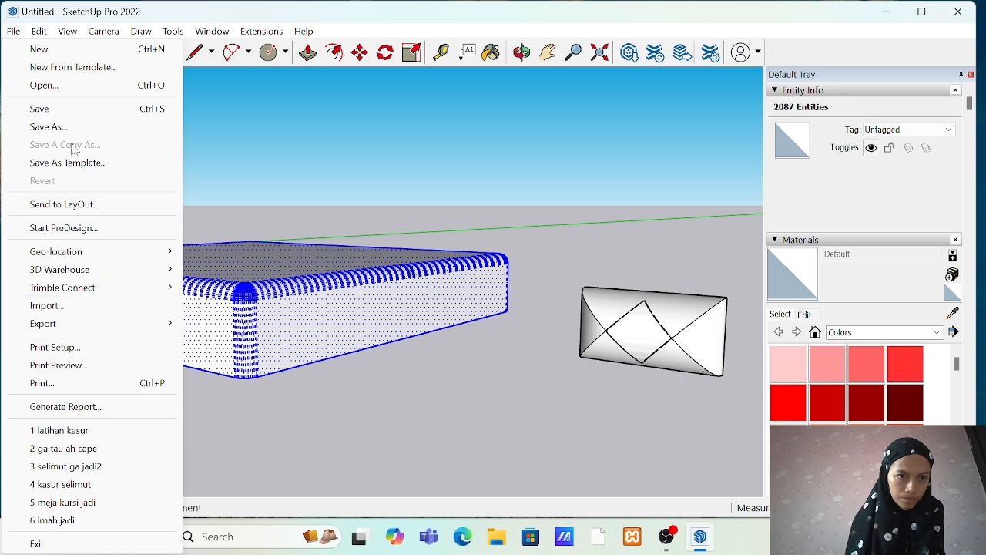
mouse_move(37, 34)
click(143, 365)
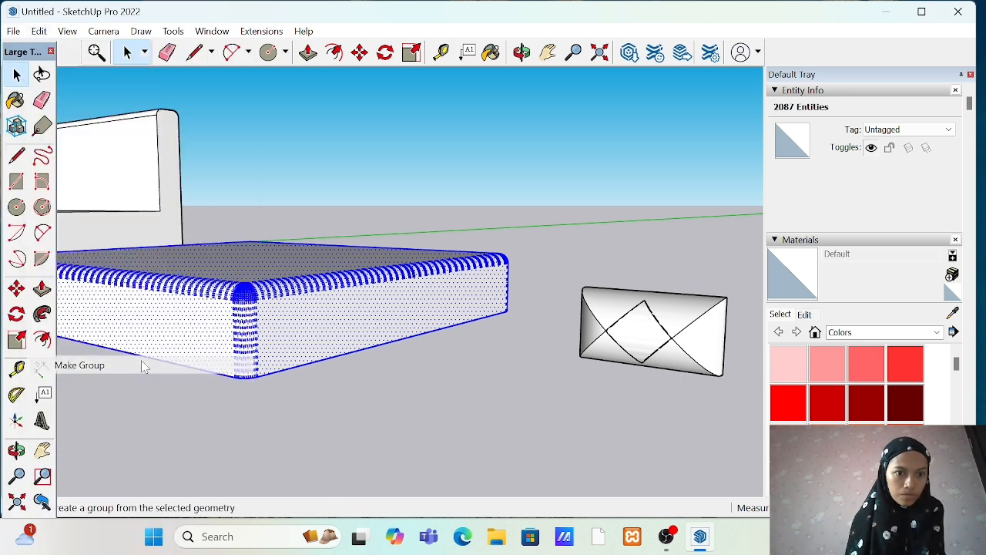
click(475, 383)
Step: Make a group from all connected geometry of the pillow shape
triple_click(634, 341)
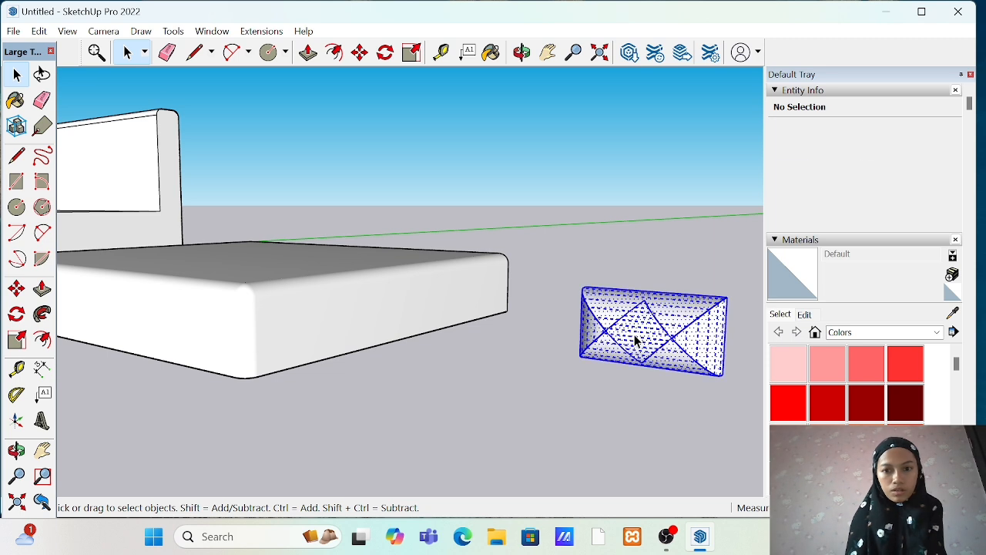
click(13, 32)
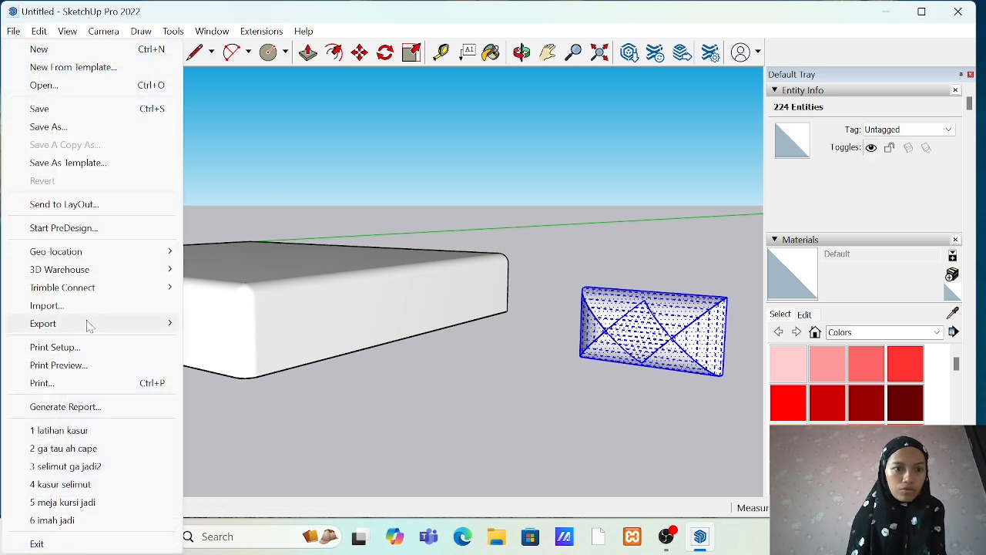
mouse_move(40, 32)
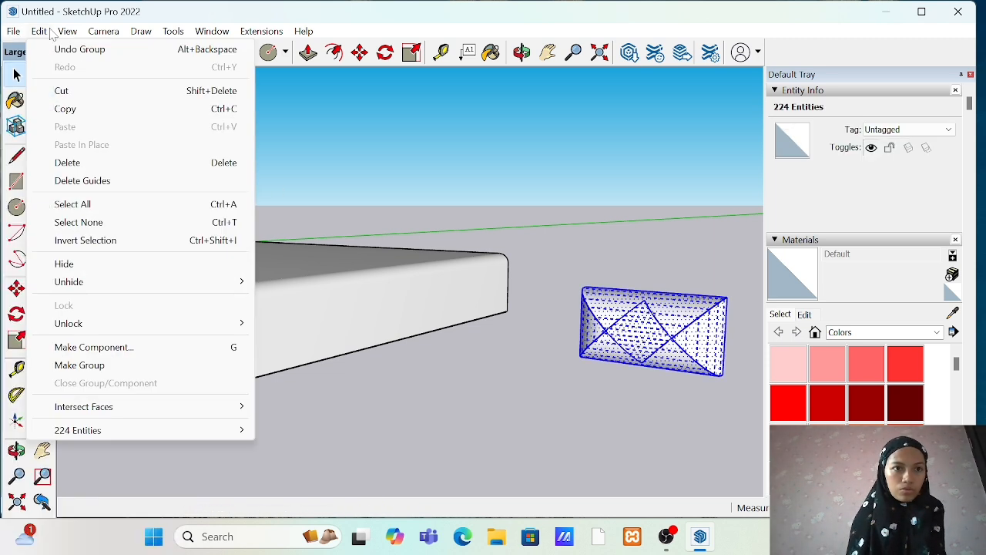
click(137, 368)
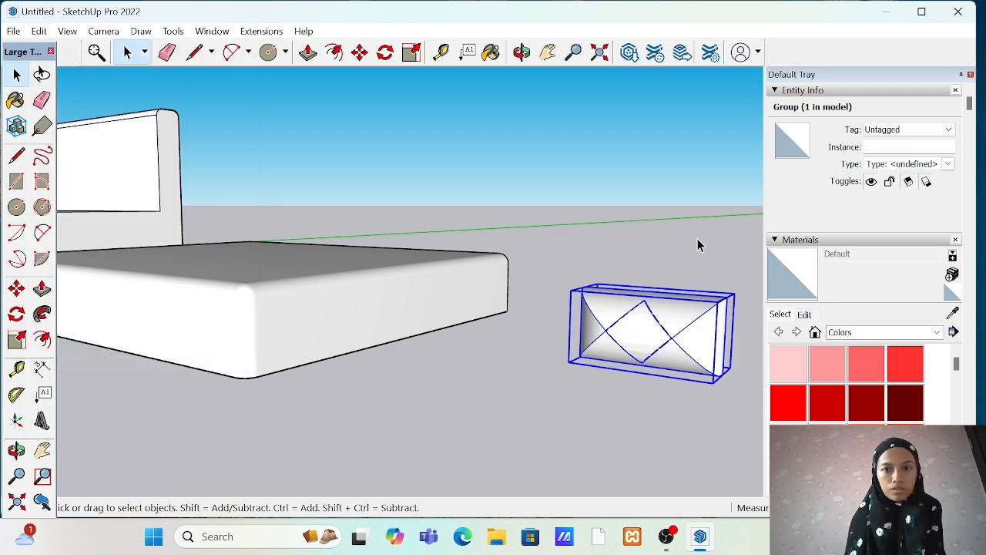
Step: Rotate the pillow group about a quarter turn around its long axis so its flattened sides face up and down
click(521, 52)
drag(728, 262, 587, 300)
drag(532, 312, 340, 316)
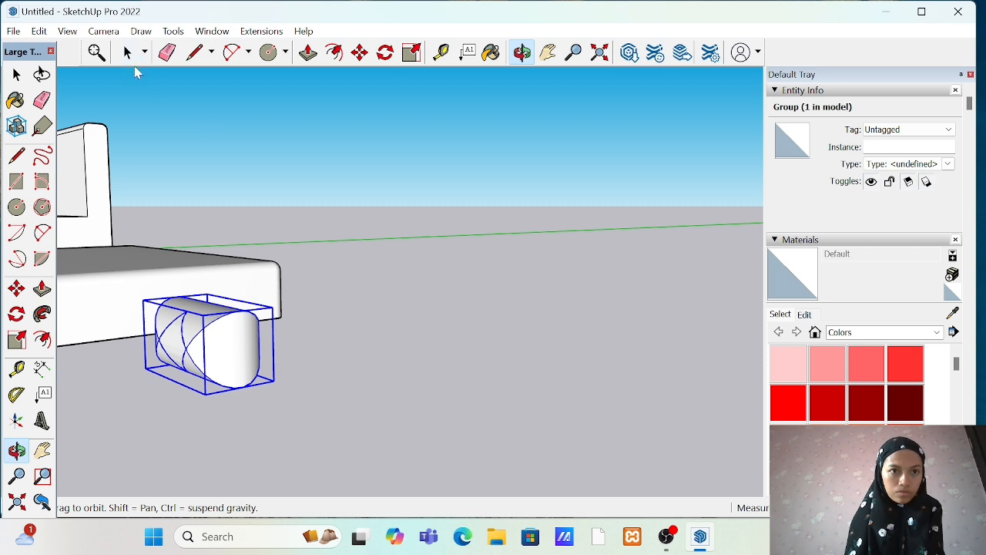
click(127, 52)
click(315, 257)
scroll(304, 255, up, 3)
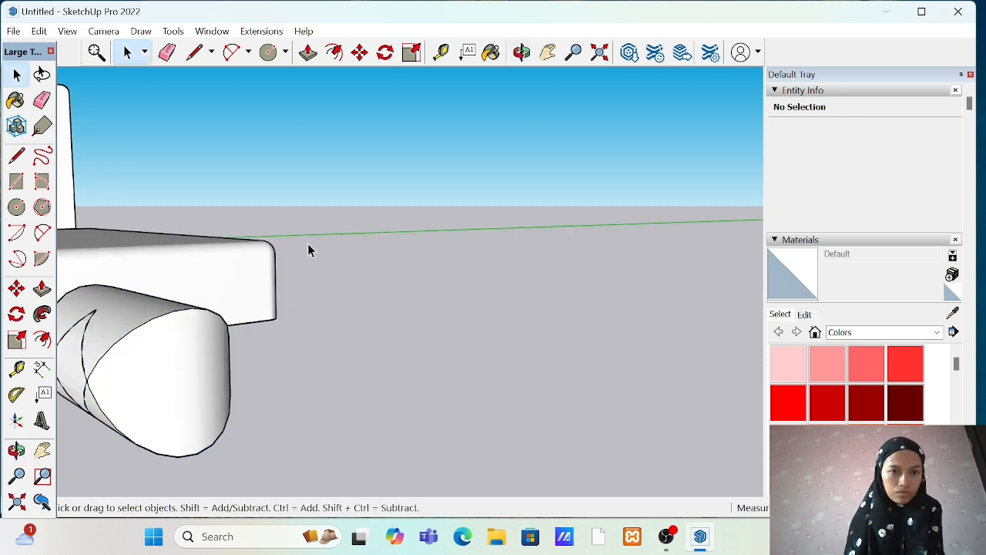
click(520, 52)
drag(242, 335, 320, 291)
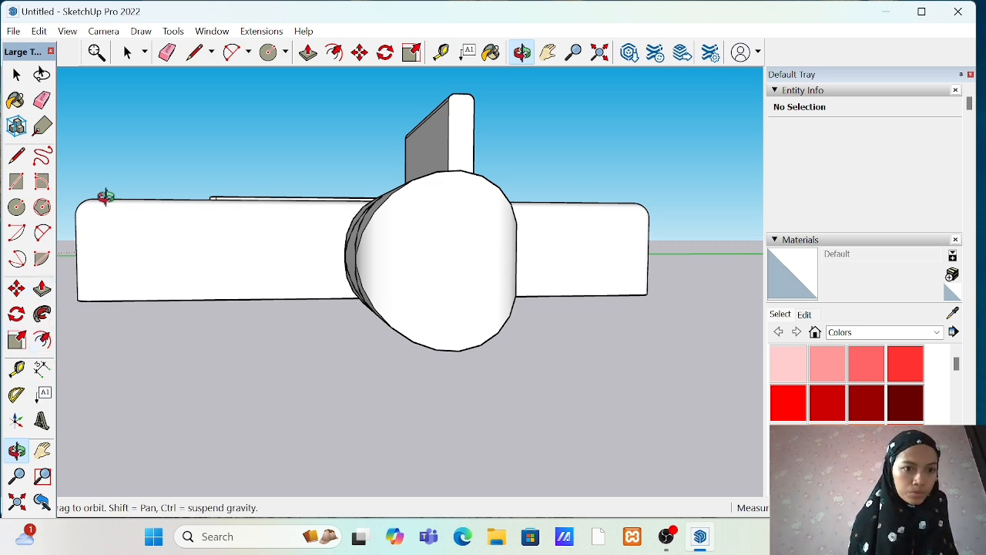
click(359, 51)
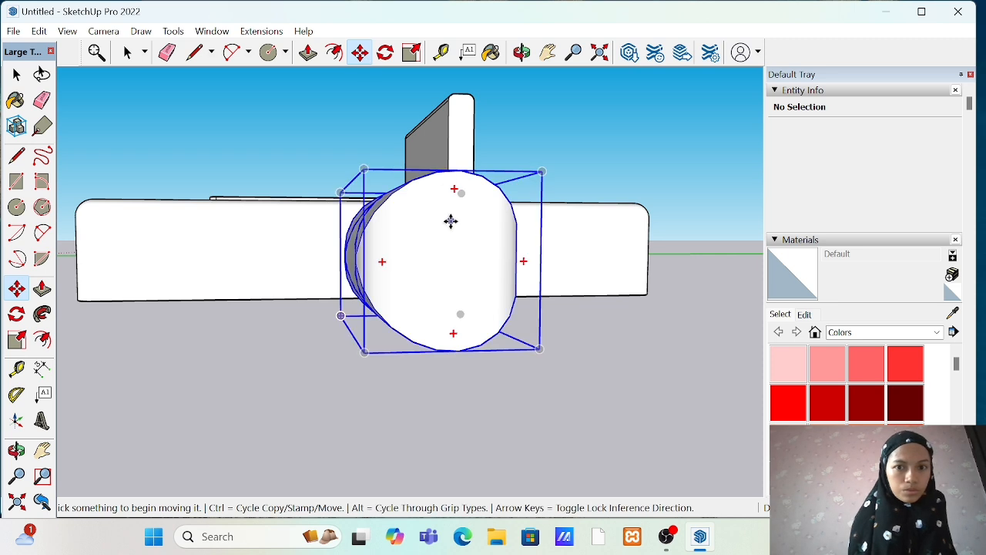
click(453, 186)
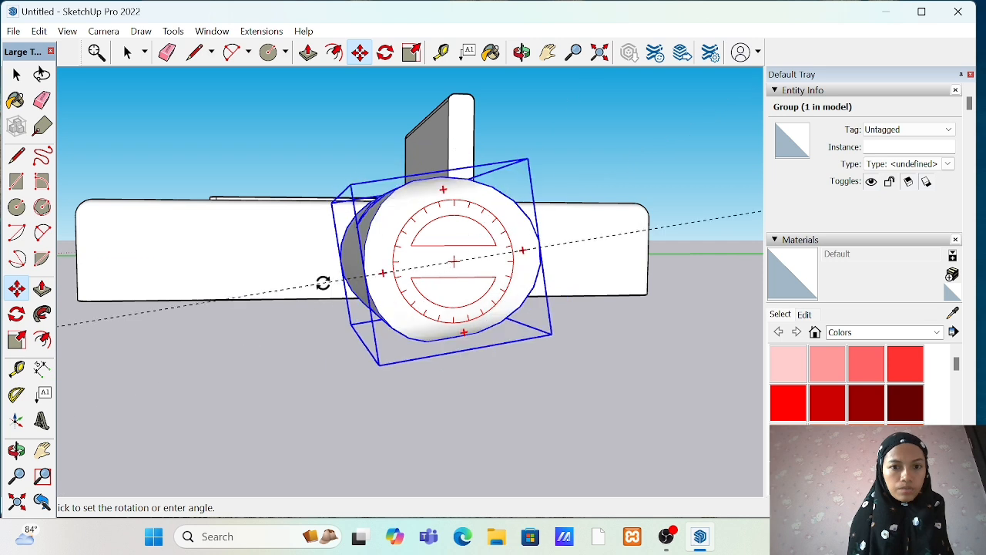
key(Escape)
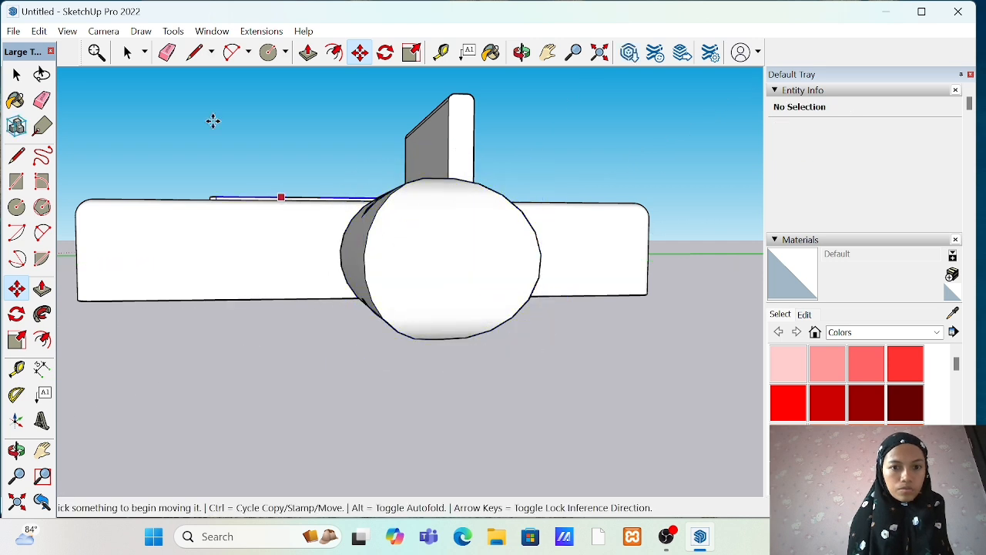
Step: Scale the pillow group down vertically to less than half its height, flattening it into a thin pillow, and clear the selection
click(548, 52)
drag(430, 229, 446, 269)
scroll(469, 158, down, 2)
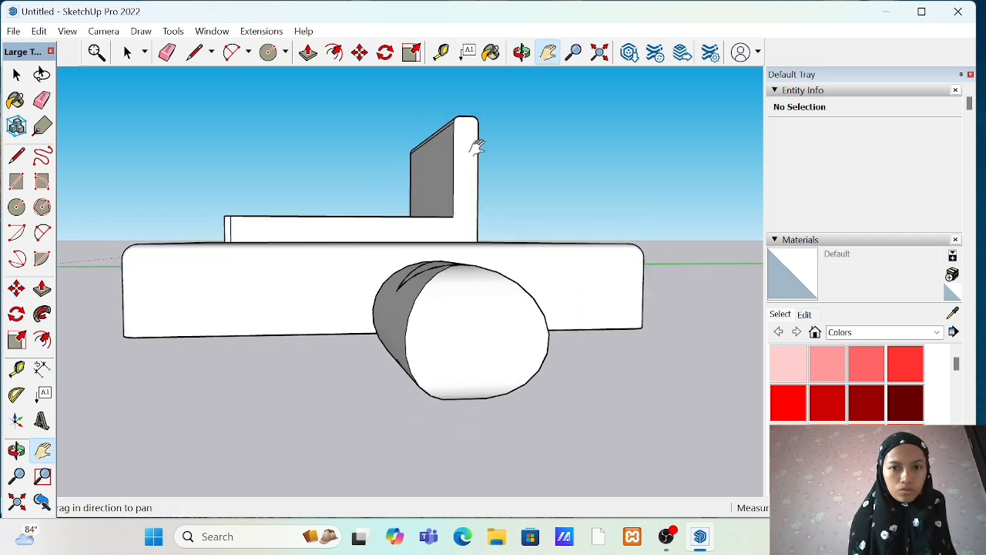
click(411, 52)
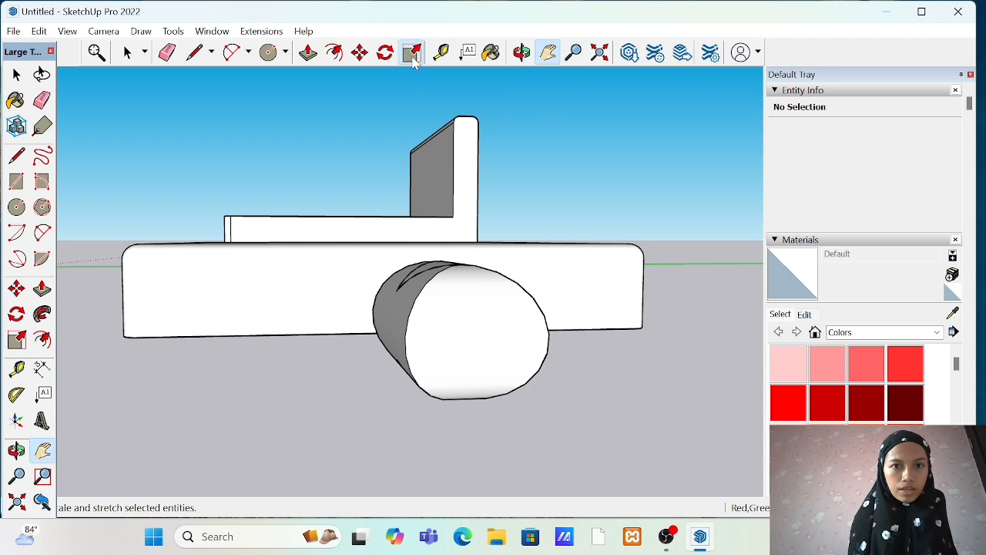
click(457, 269)
drag(478, 262, 478, 357)
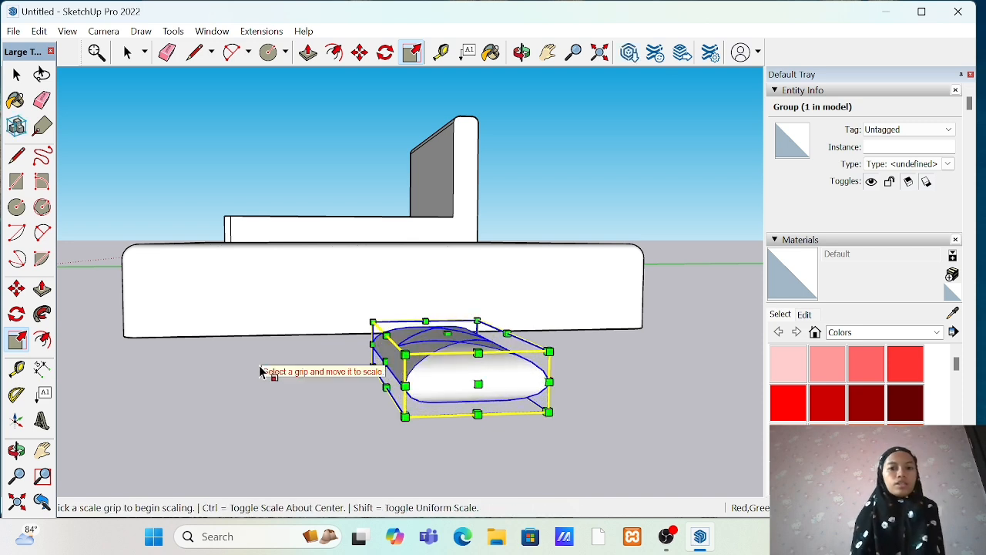
click(127, 52)
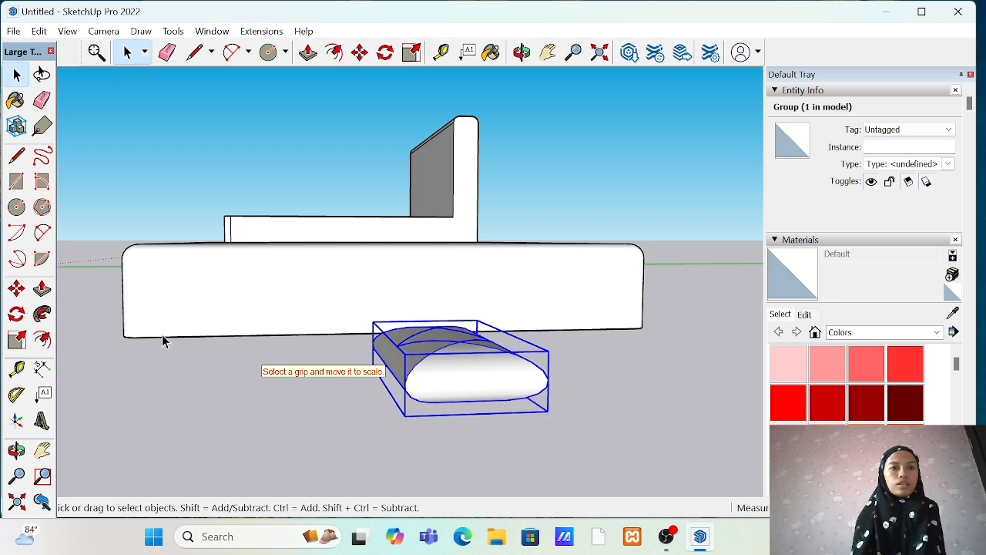
click(185, 402)
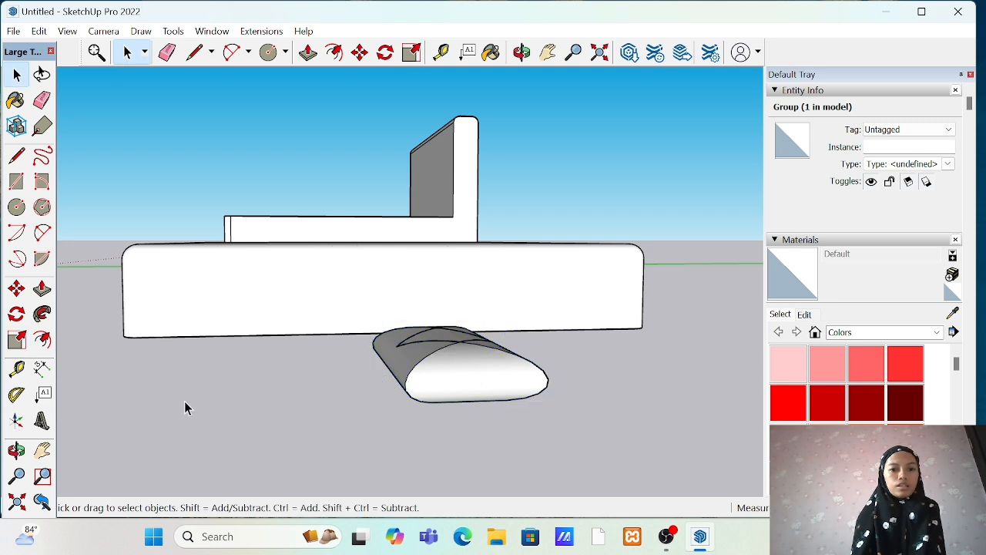
click(521, 51)
drag(501, 115, 677, 261)
drag(384, 246, 275, 246)
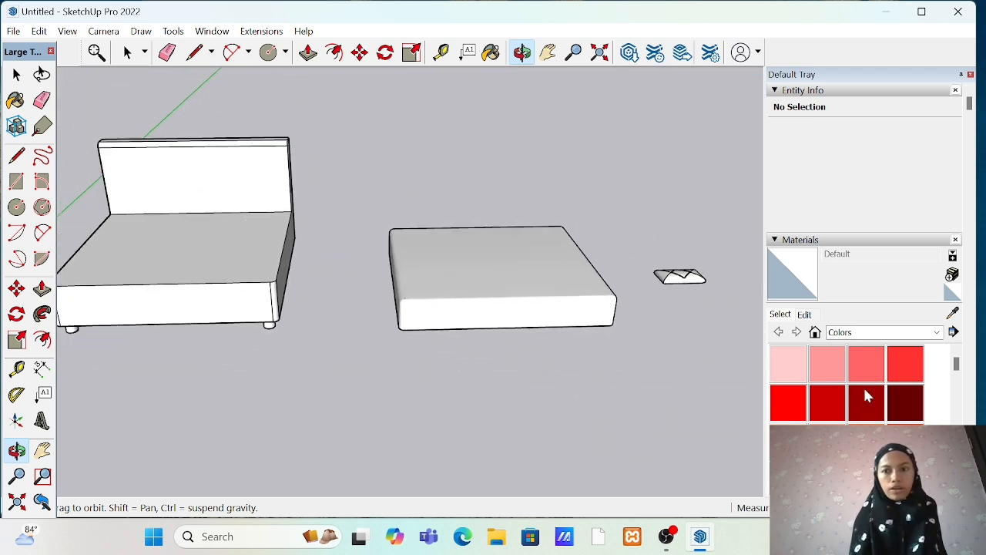
click(871, 407)
click(235, 235)
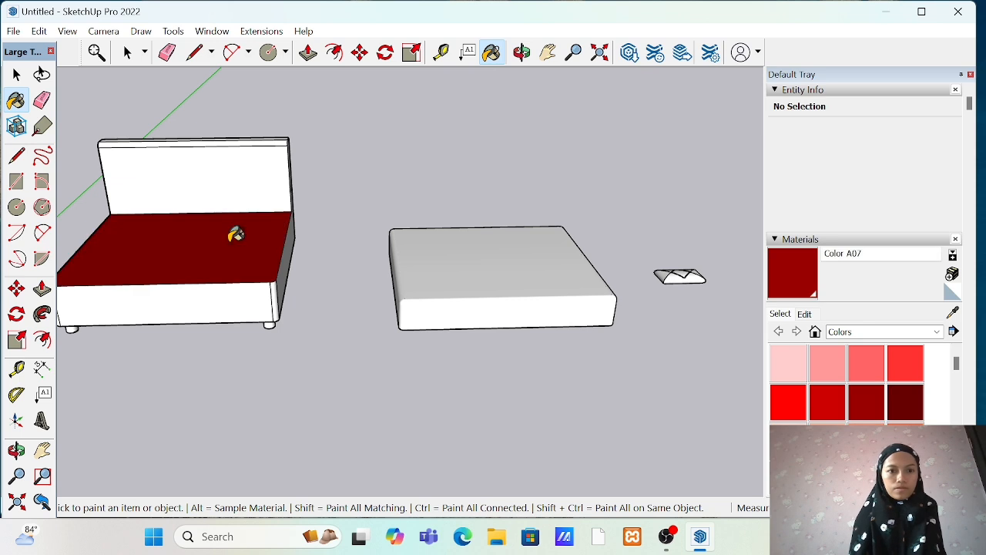
key(ctrl+z)
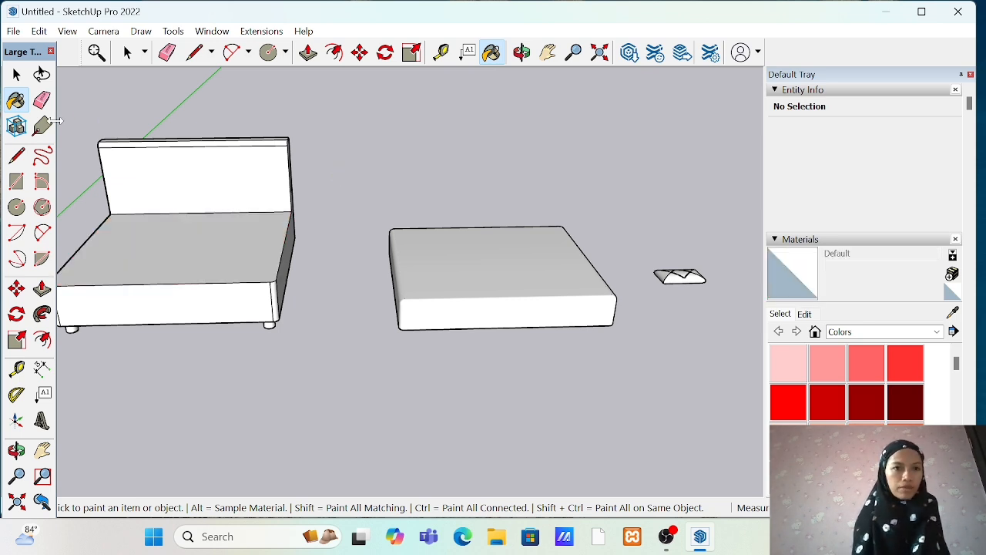
Step: Make a group from all connected geometry of the bed frame with its headboard and legs, and clear the selection
click(128, 56)
triple_click(149, 231)
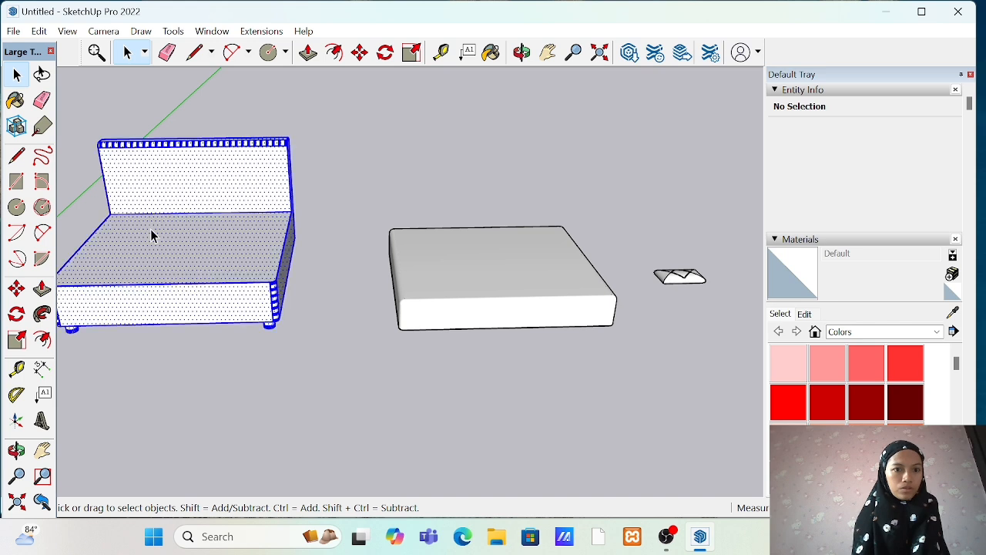
click(39, 31)
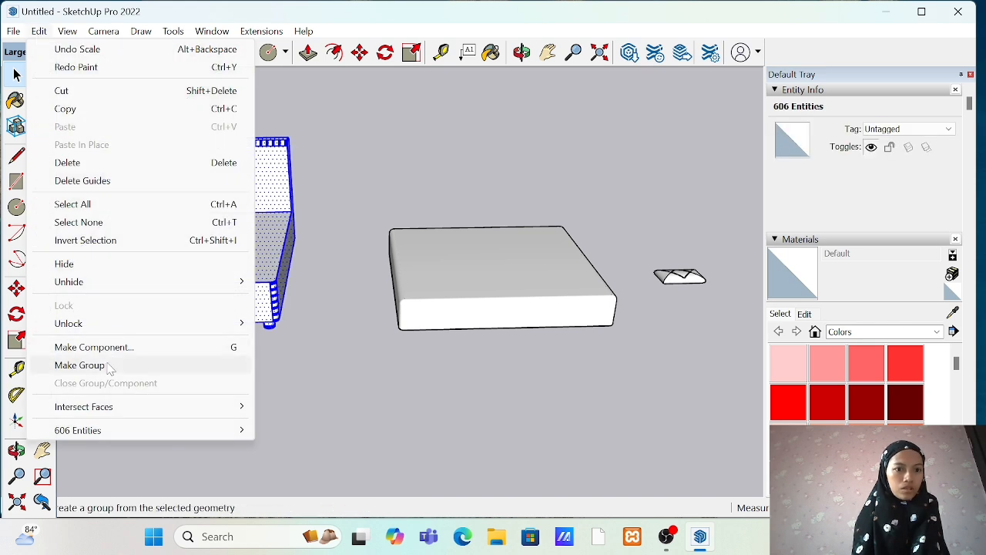
click(70, 364)
click(331, 368)
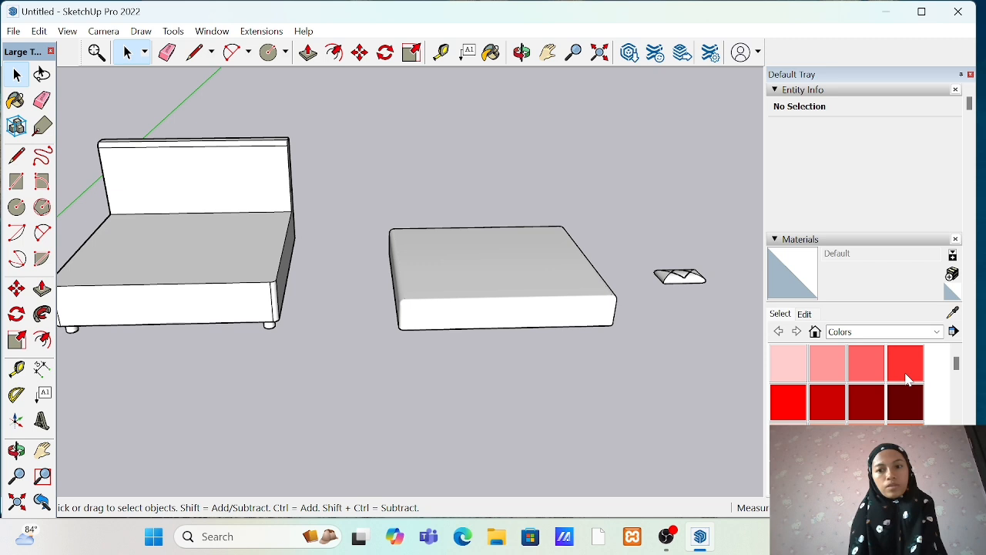
Step: Paint the bed frame group with Color A07 and the mattress group with Color A03
click(867, 399)
click(243, 216)
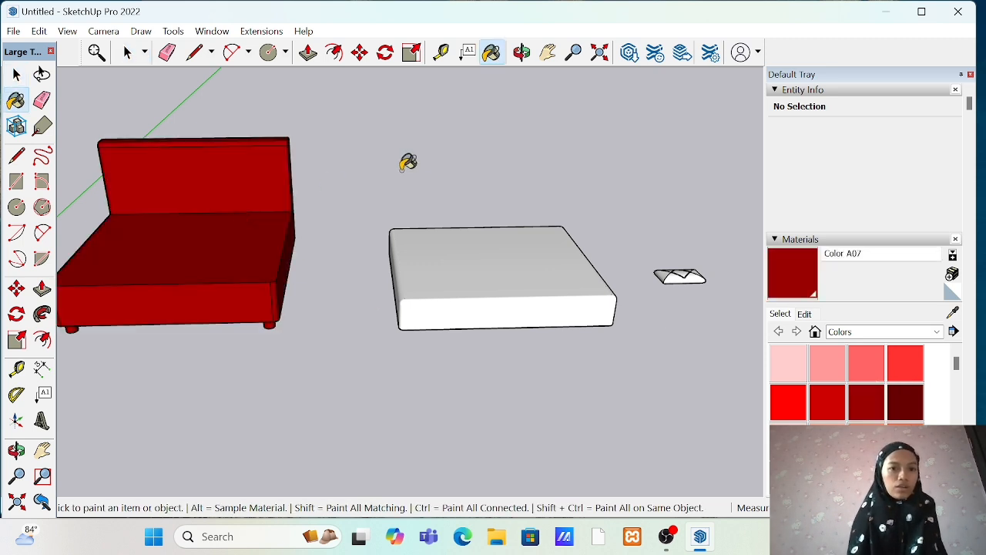
scroll(407, 161, down, 1)
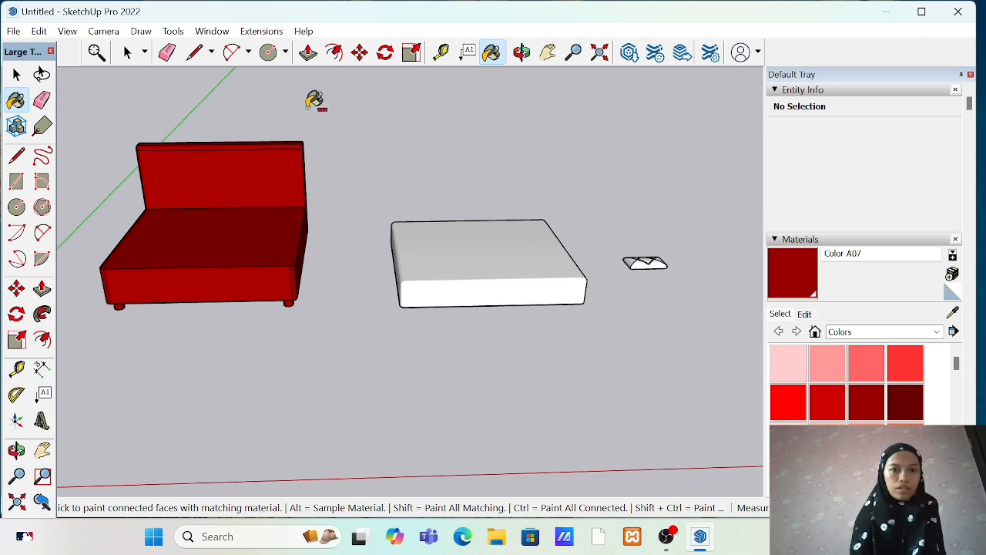
click(868, 362)
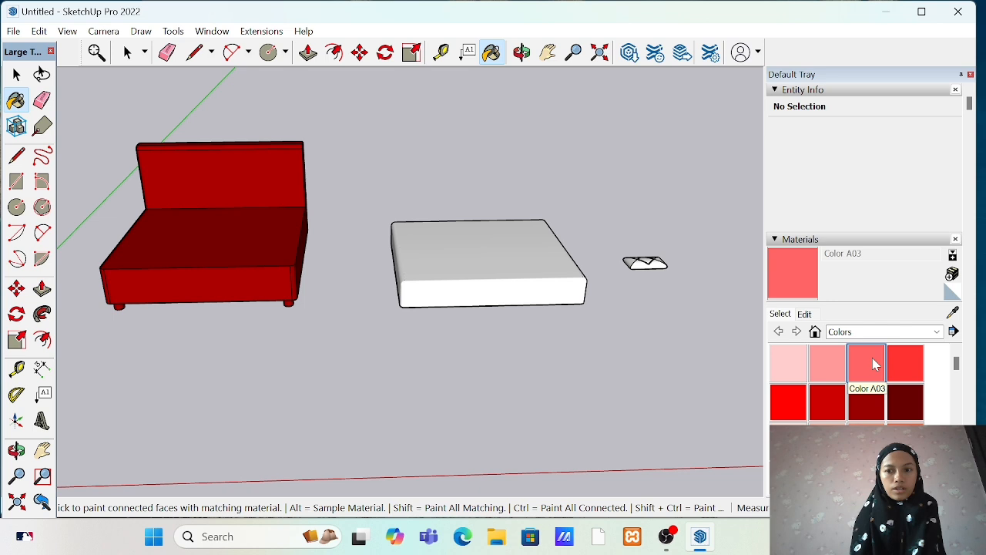
click(482, 229)
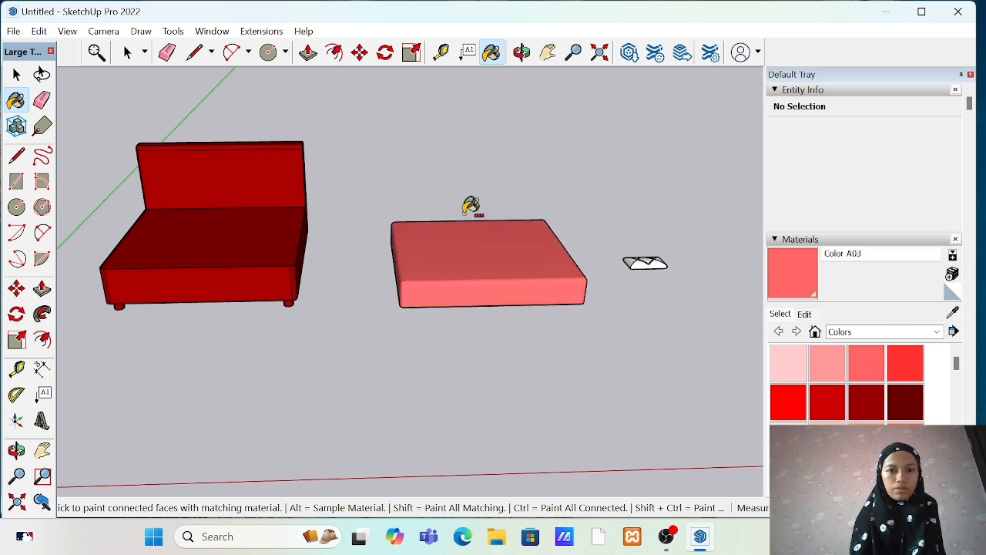
click(359, 51)
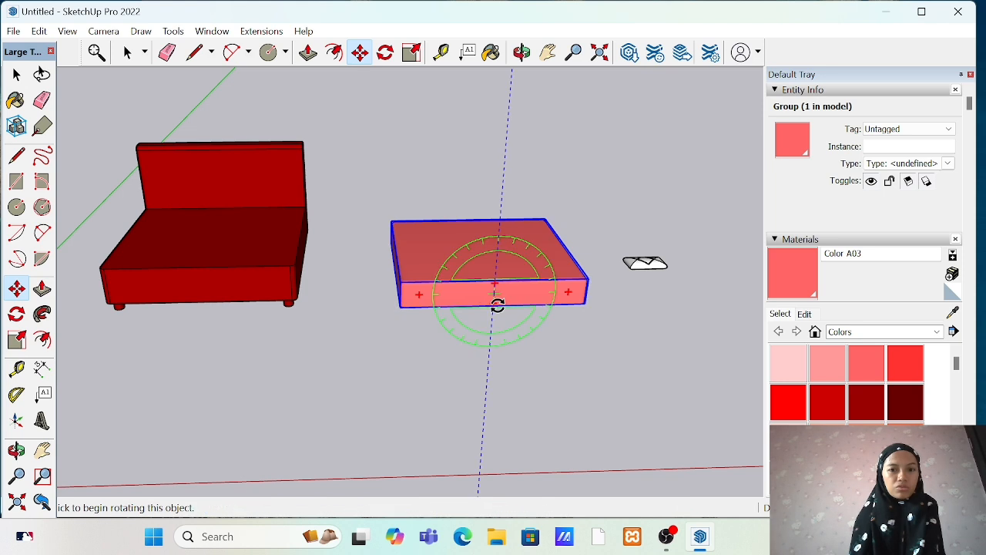
click(498, 303)
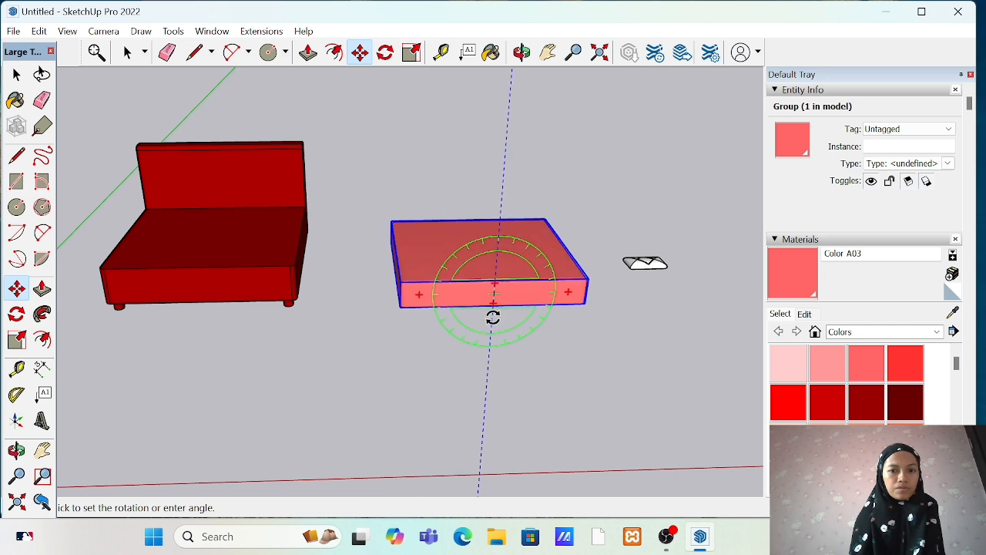
click(488, 339)
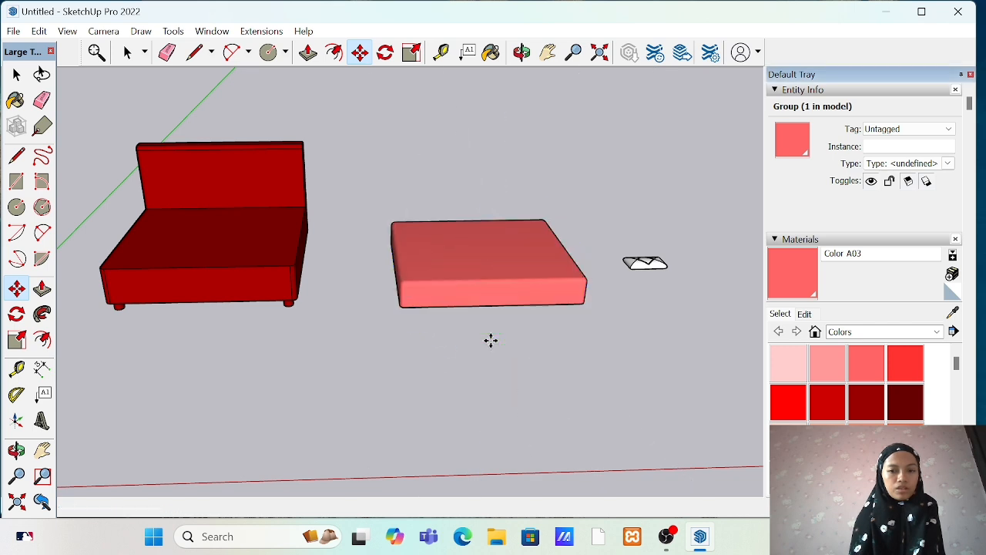
click(493, 282)
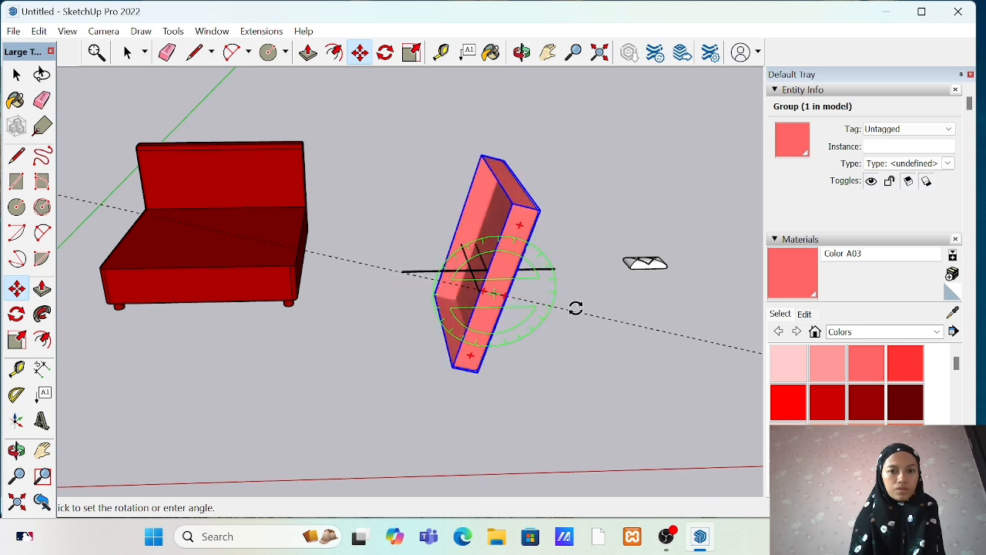
click(501, 224)
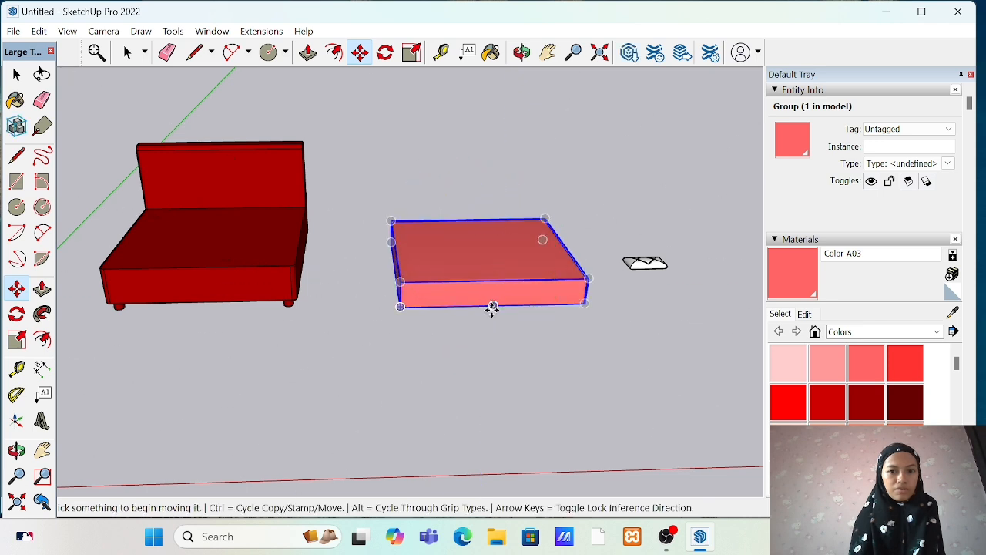
scroll(490, 308, up, 1)
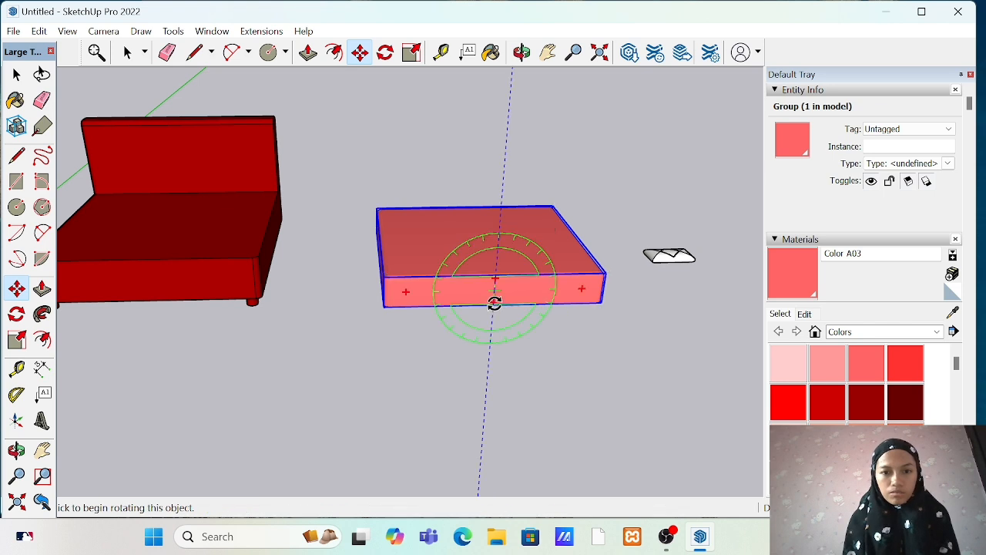
click(494, 303)
click(491, 325)
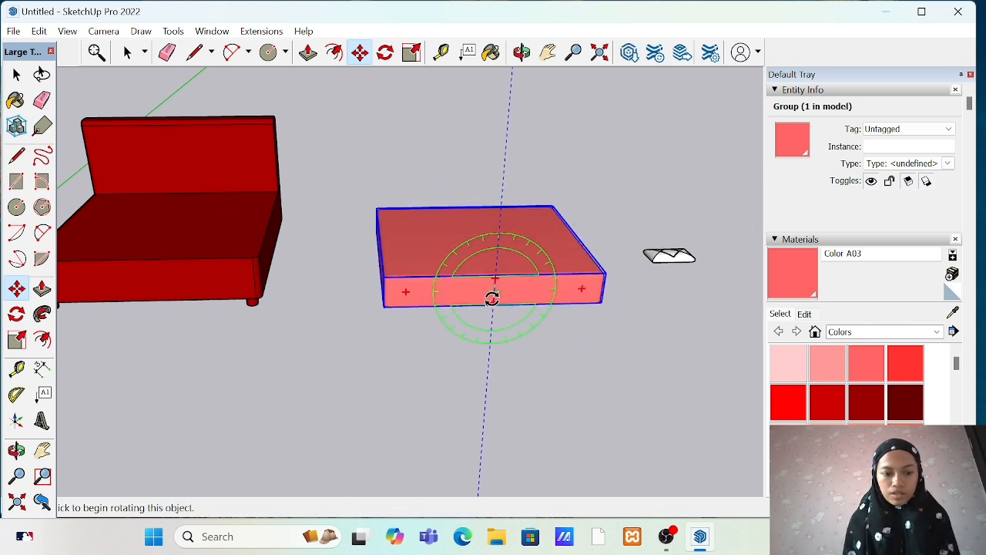
click(491, 299)
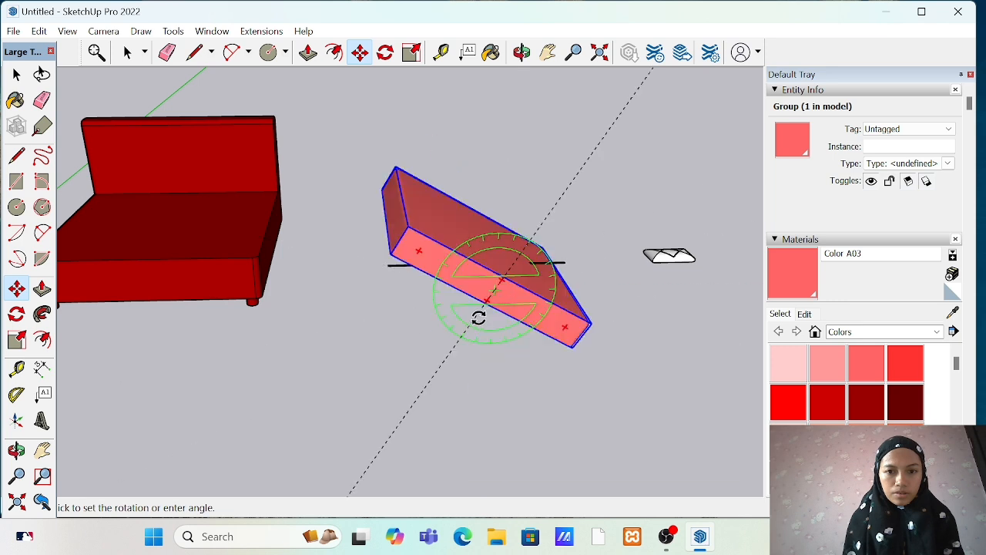
click(490, 374)
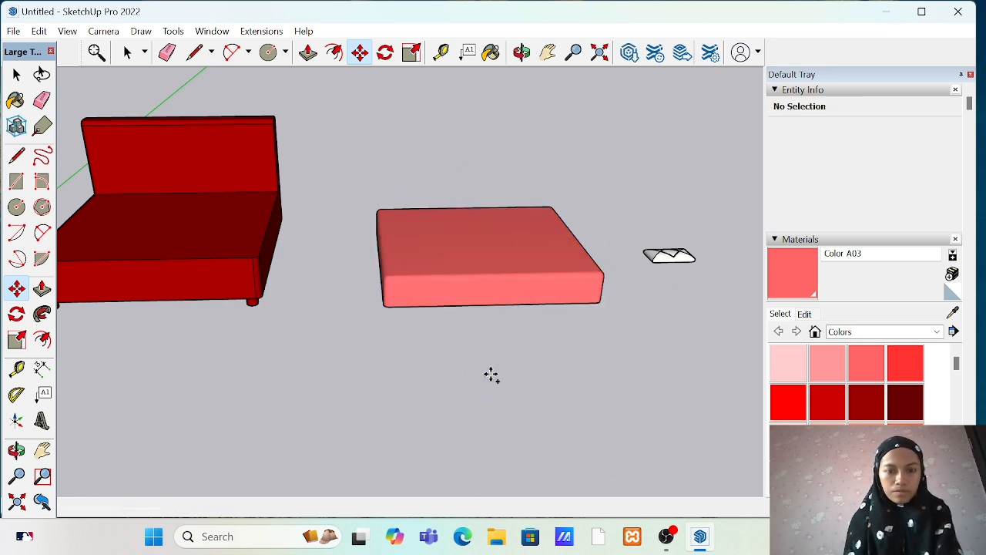
click(495, 274)
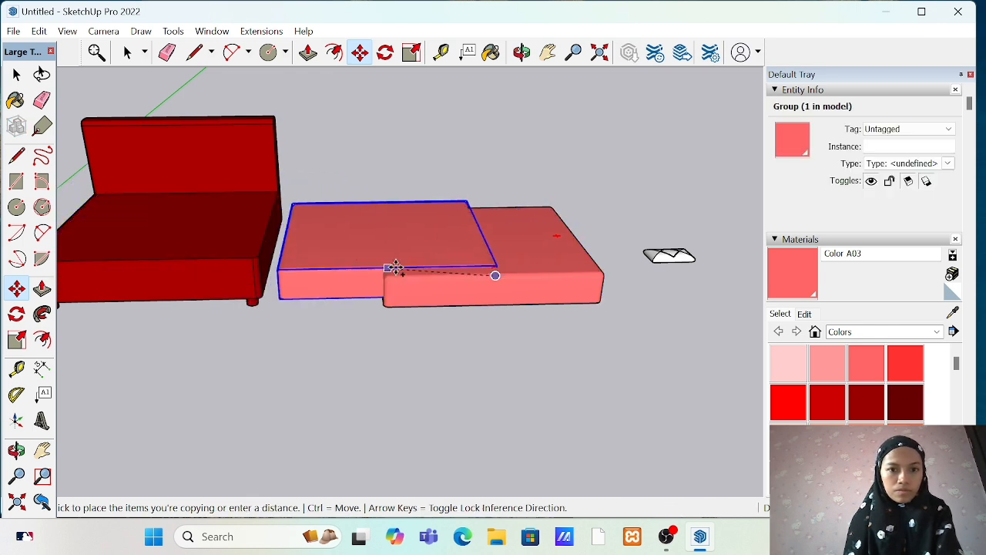
click(494, 278)
click(492, 283)
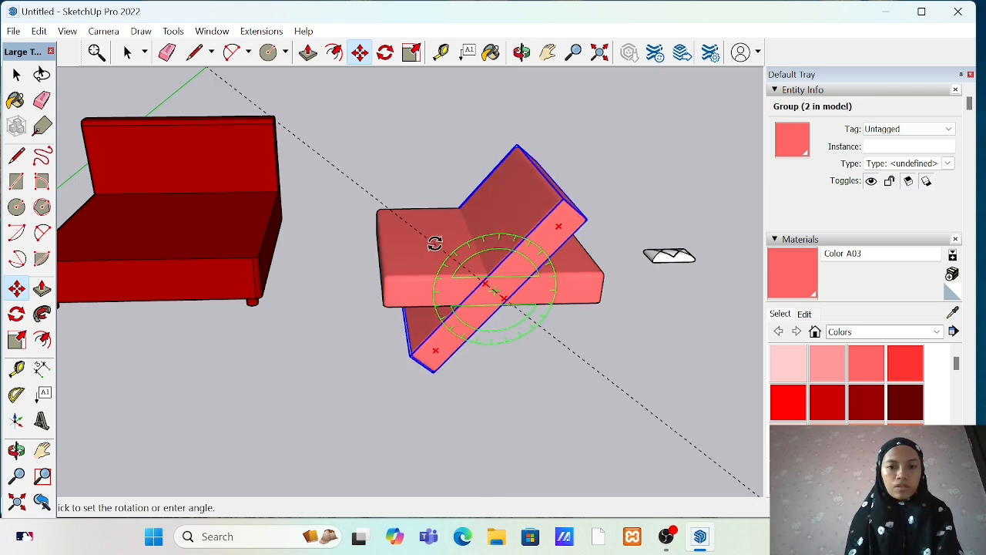
key(Escape)
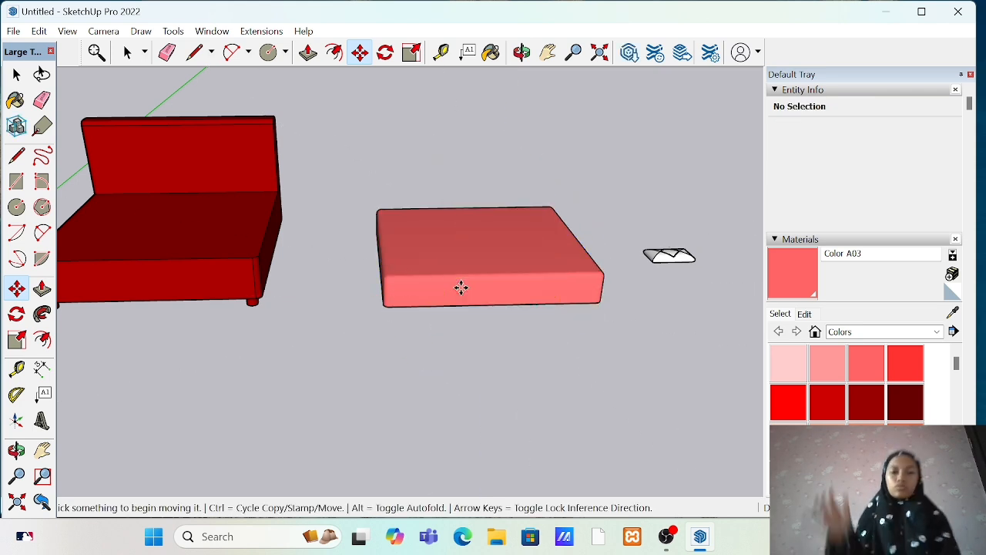
Step: Move the mattress by its lower front edge midpoint onto the bed base's upper front edge midpoint, and erase the lines left behind
click(494, 306)
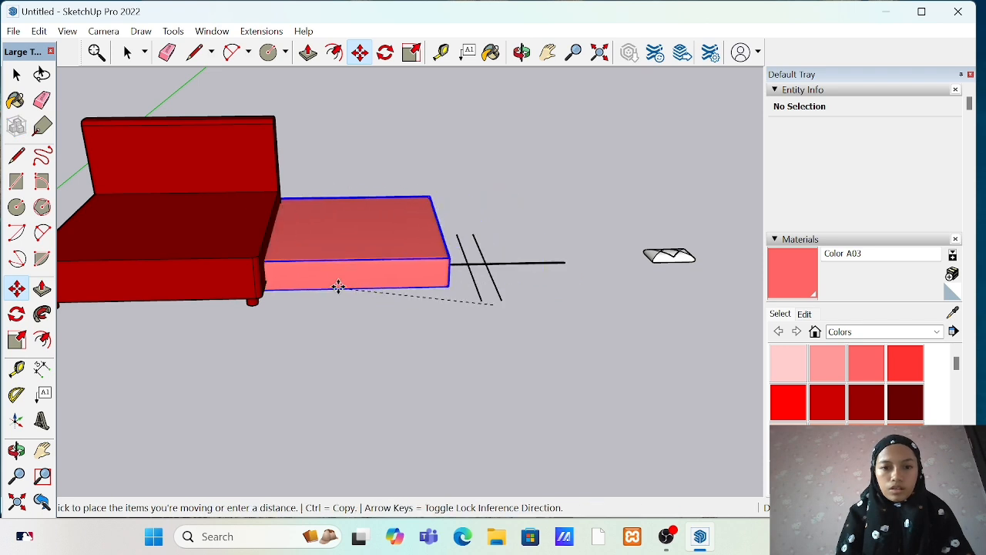
click(150, 260)
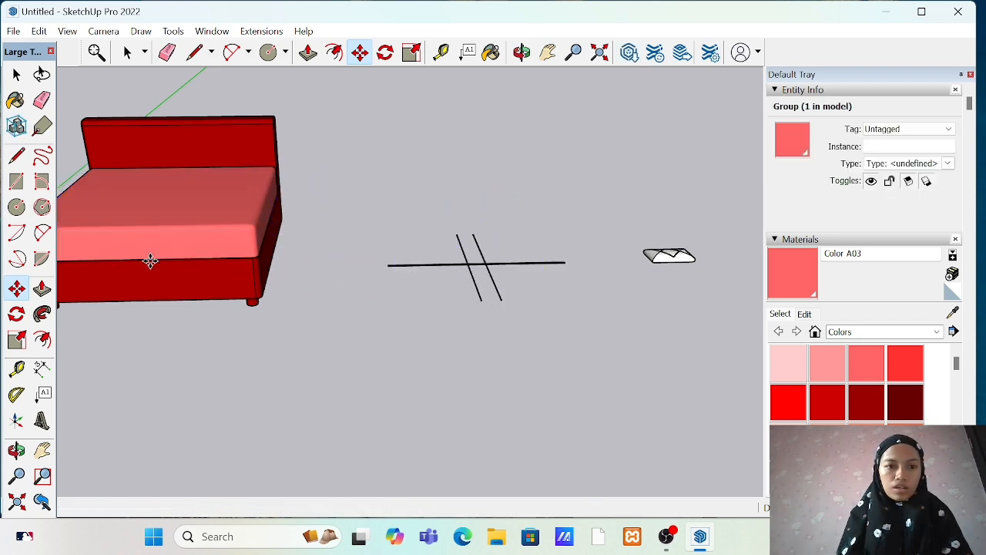
click(167, 52)
drag(496, 248, 493, 289)
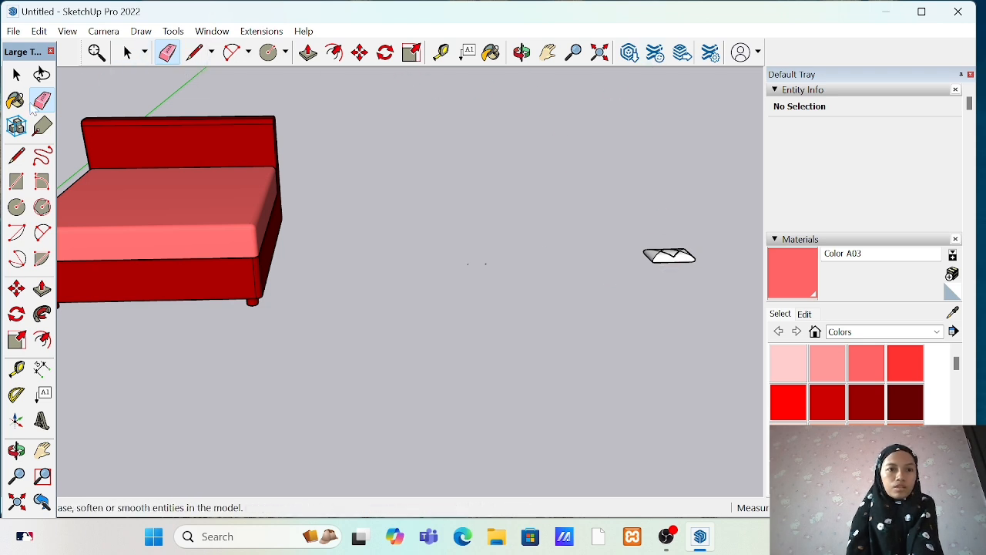
Step: Try Color B03 and Color A06 on the pillow group
click(16, 100)
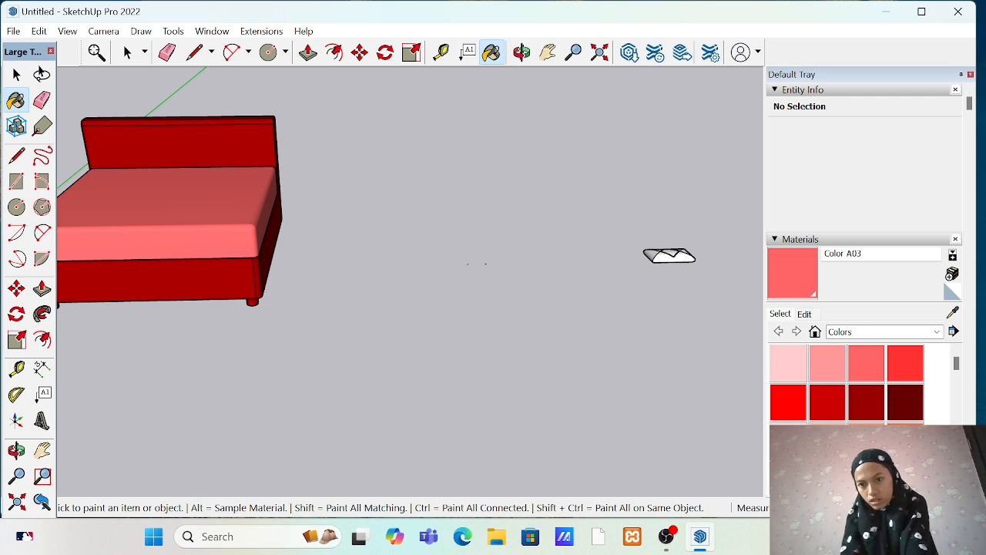
click(866, 438)
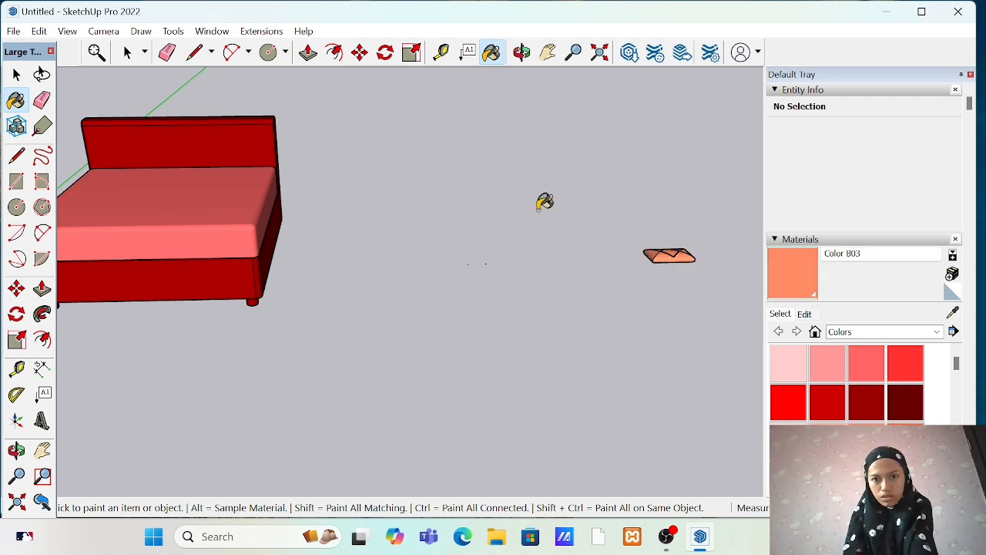
click(824, 406)
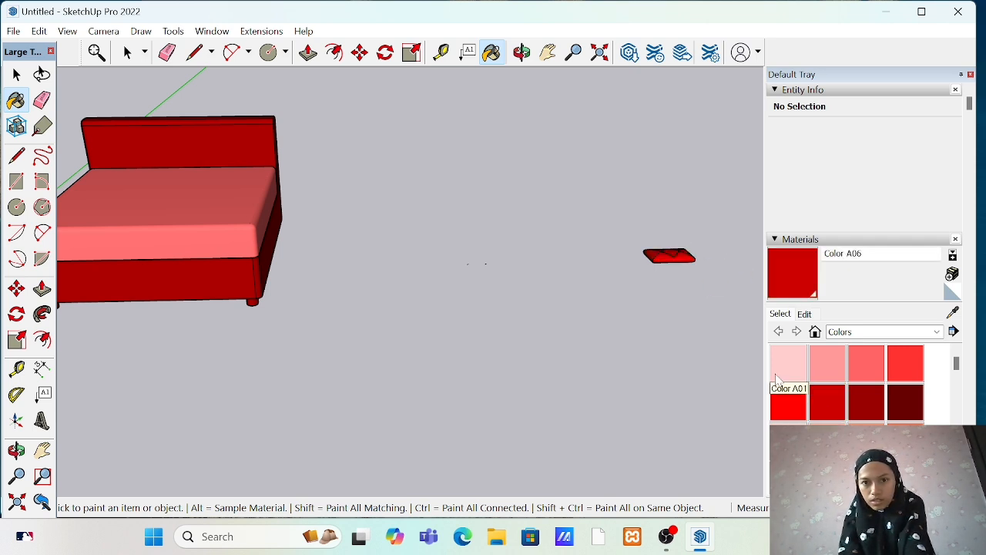
click(838, 358)
click(871, 364)
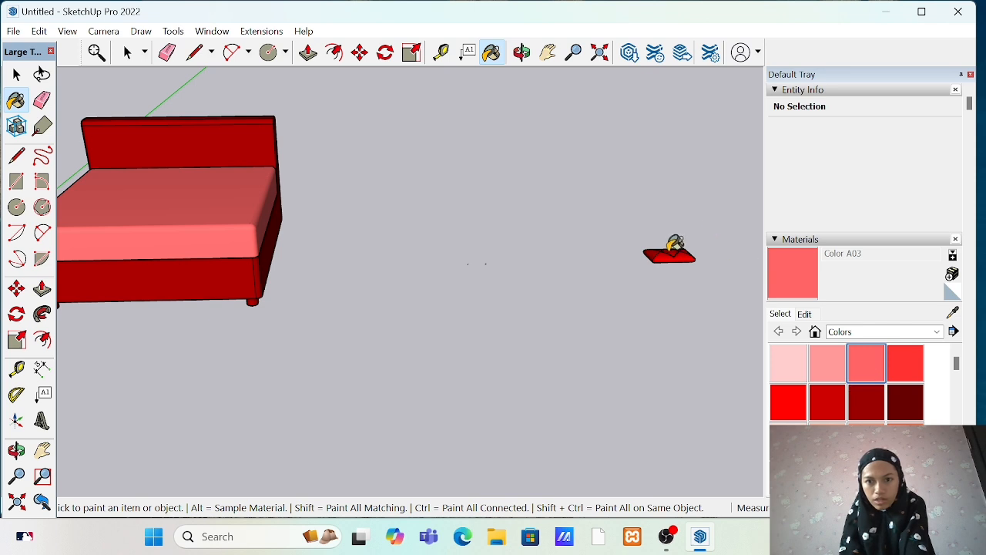
Step: Paint the pillow group with Color A07
click(869, 400)
click(674, 255)
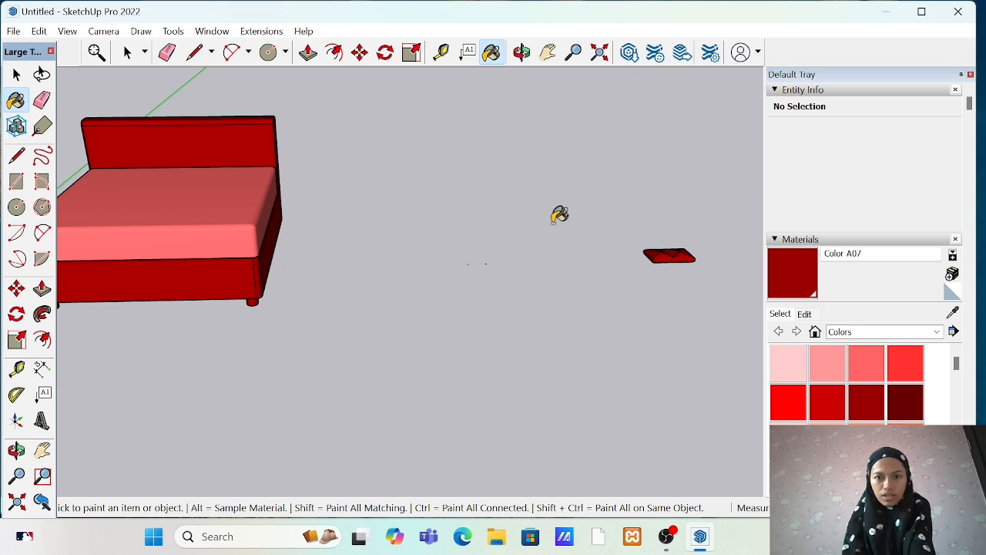
scroll(656, 246, up, 5)
scroll(641, 252, down, 6)
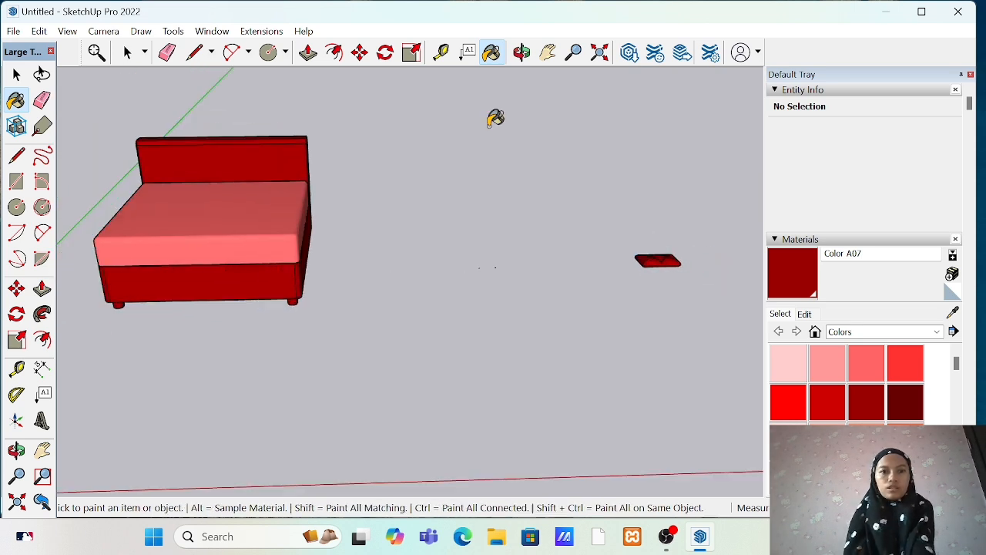
Step: Move the pillow group closer to the bed, placing it beside the mattress
click(359, 52)
click(664, 260)
click(397, 218)
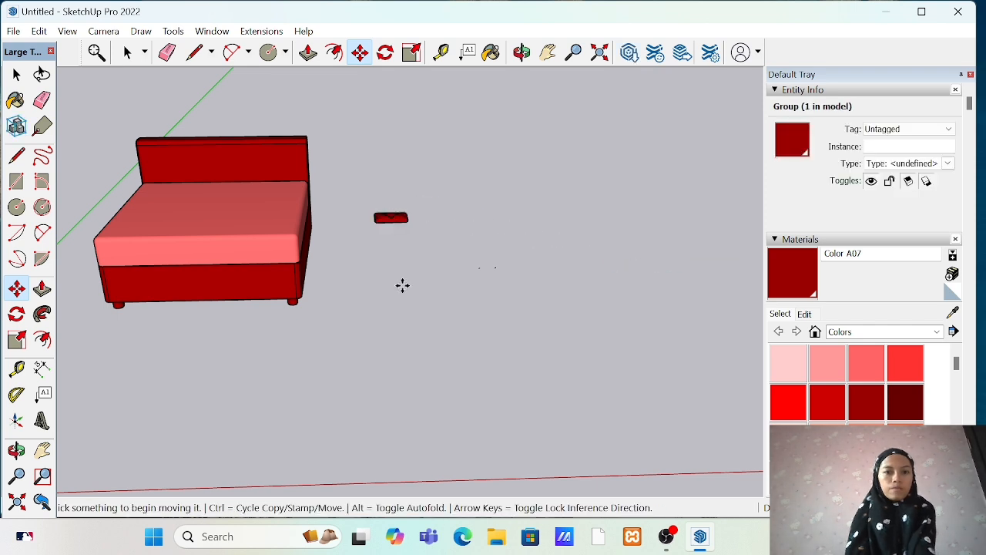
Step: Make four copies of the pillow group, placing them beside the original, near the headboard's side and behind the bed
scroll(402, 285, up, 2)
scroll(402, 285, down, 3)
key(ctrl)
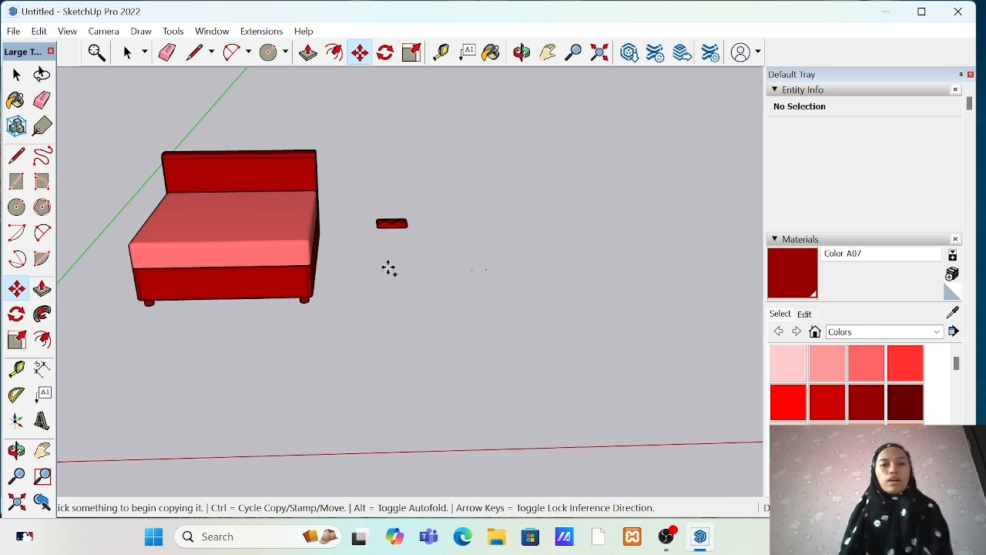
scroll(388, 268, up, 2)
click(381, 197)
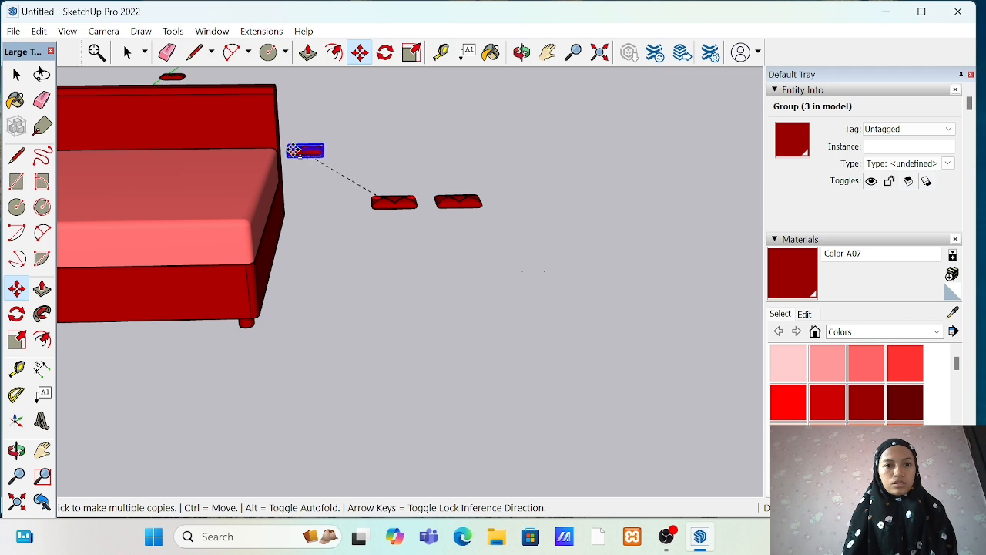
click(269, 127)
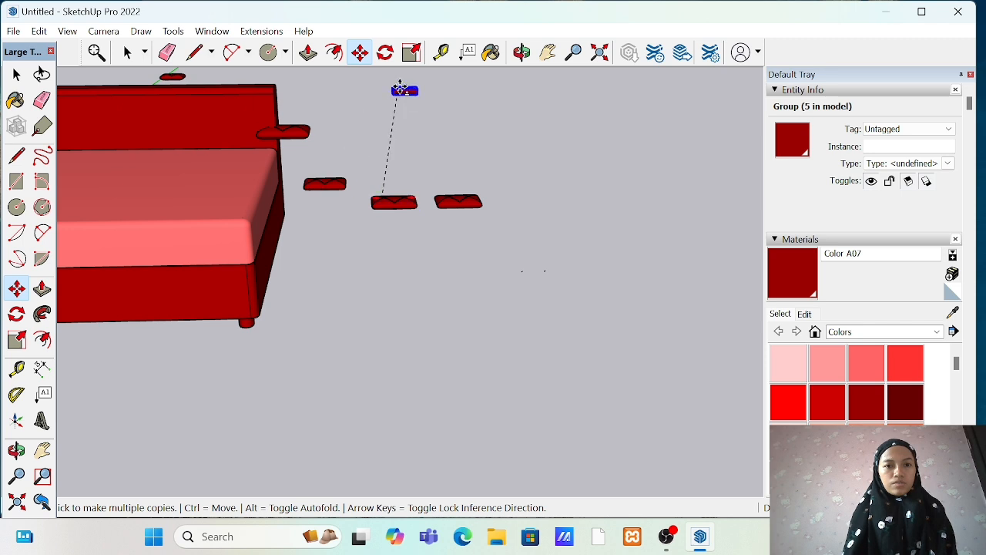
click(548, 52)
drag(165, 259, 401, 378)
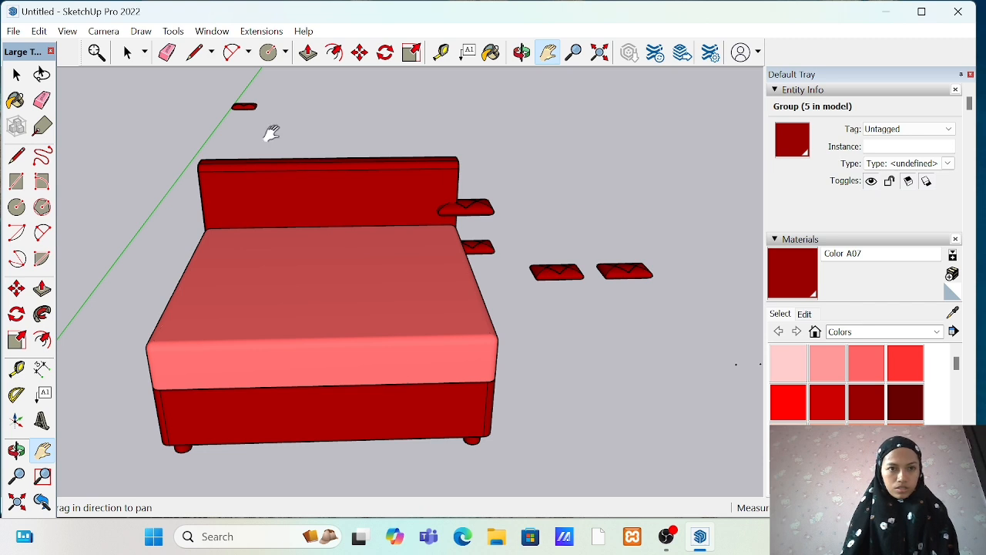
Step: Make extra copies of the pillow beside the bed and place one behind the headboard
click(360, 52)
click(554, 264)
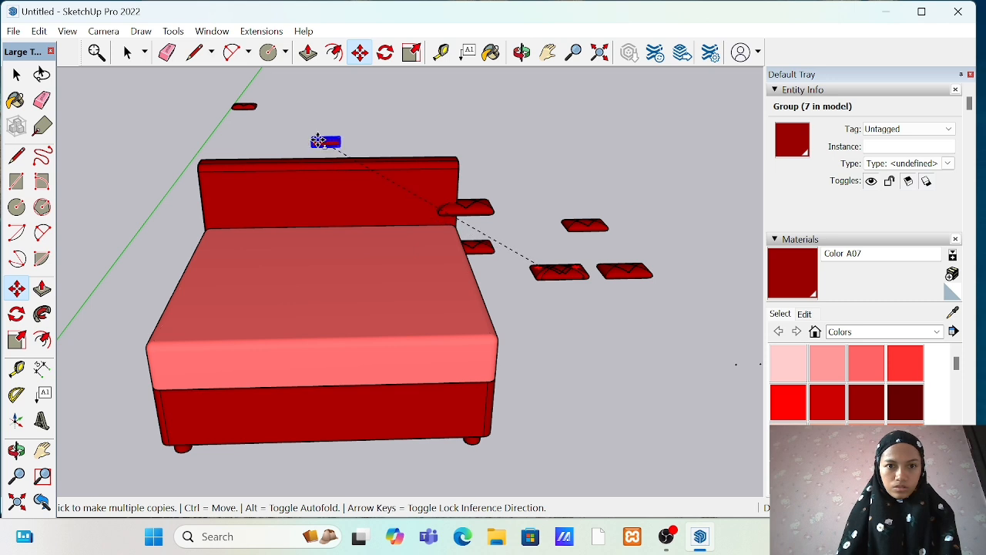
key(ctrl)
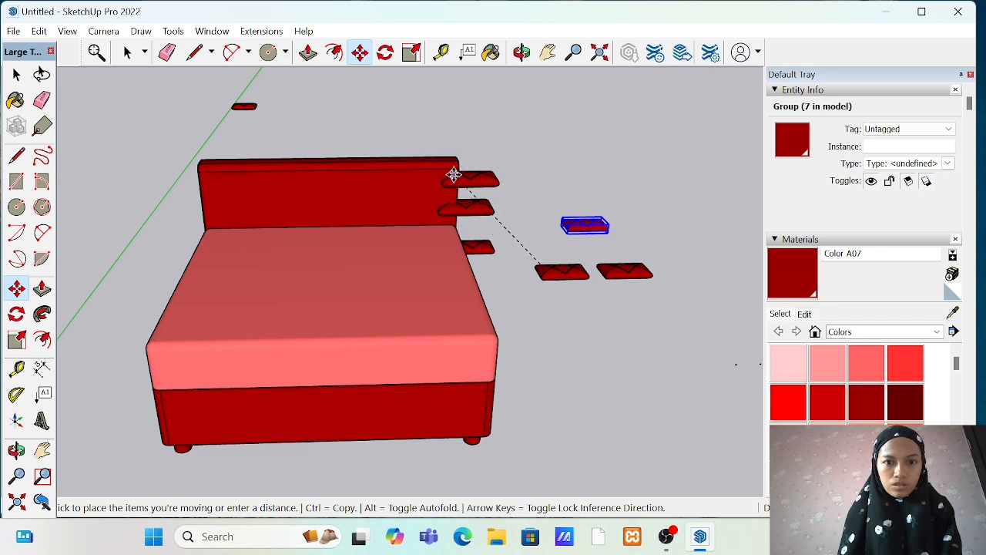
click(456, 181)
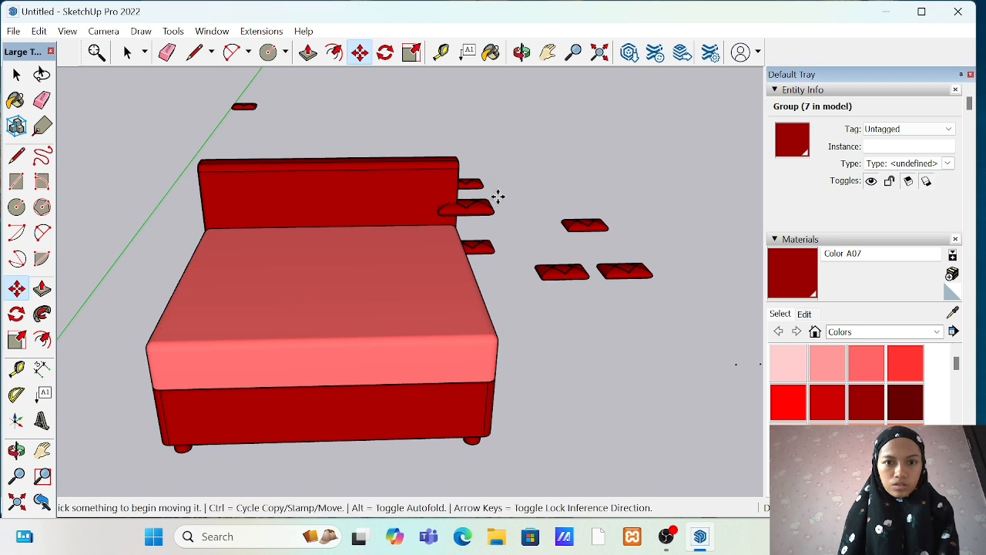
Step: Move the pillow from the headboard's side onto the mattress, in the left half near the headboard
click(477, 203)
click(365, 247)
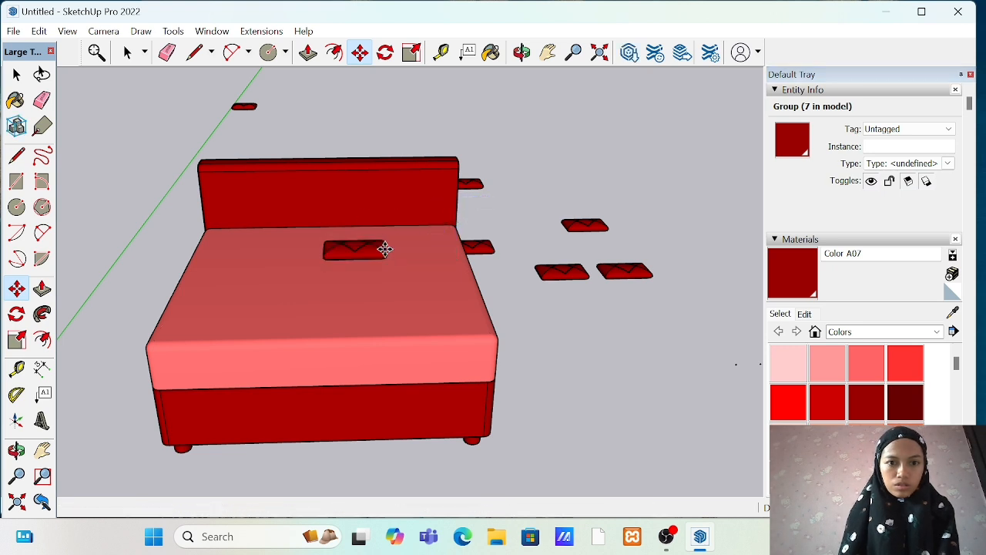
click(366, 248)
click(295, 244)
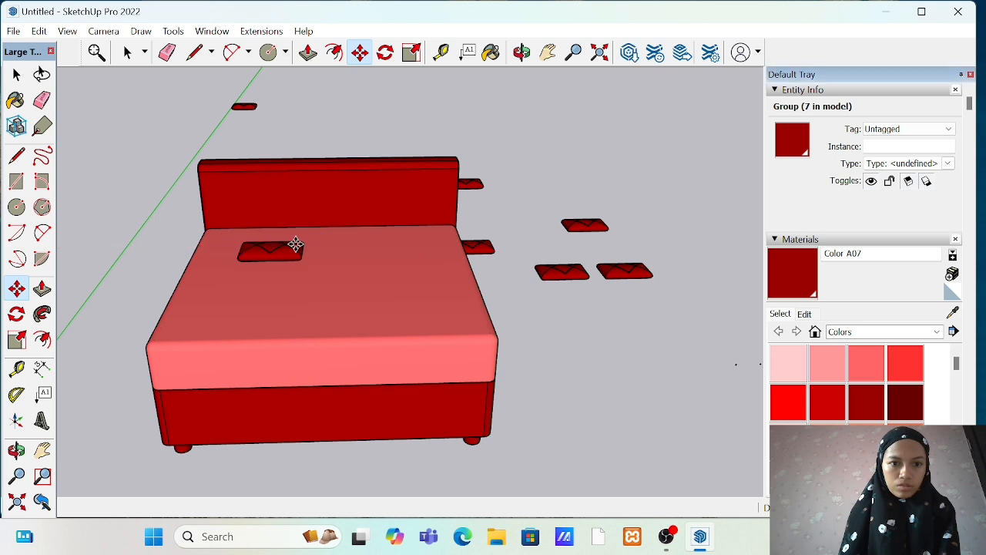
click(287, 245)
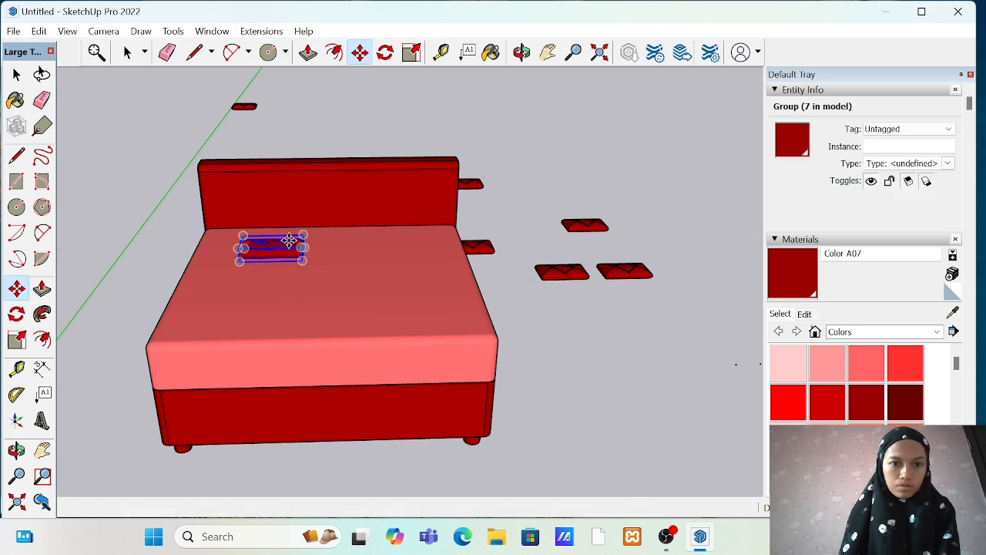
Step: Adjust the pillow's position on the mattress, shifting it closer to the bed's left edge
click(289, 241)
click(539, 269)
click(539, 275)
click(539, 273)
click(539, 276)
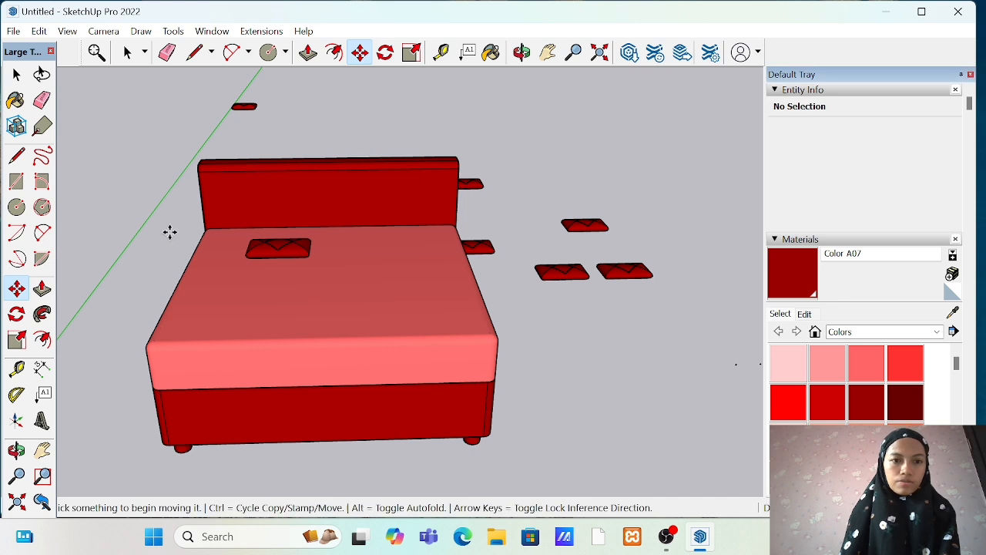
click(285, 246)
key(ctrl)
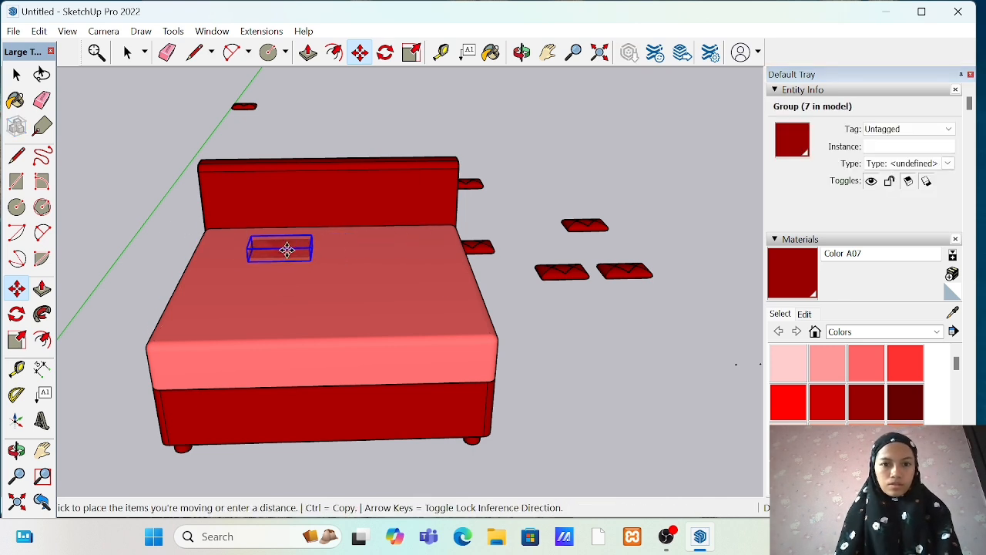
click(277, 249)
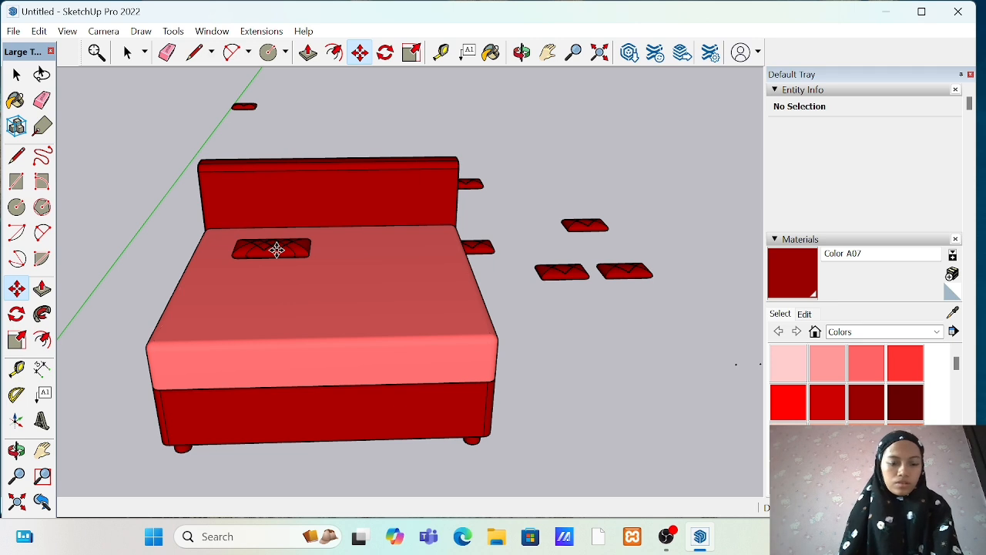
click(276, 251)
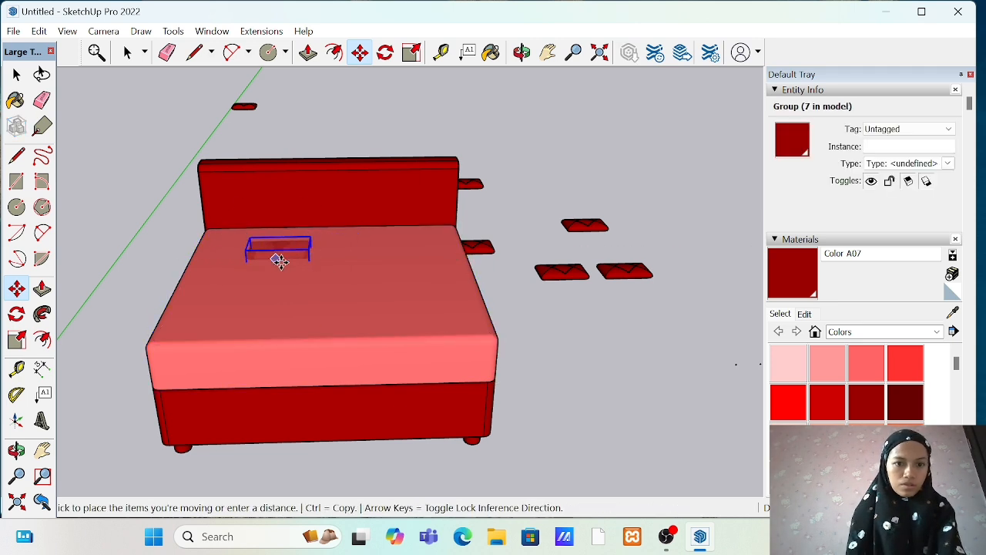
click(257, 259)
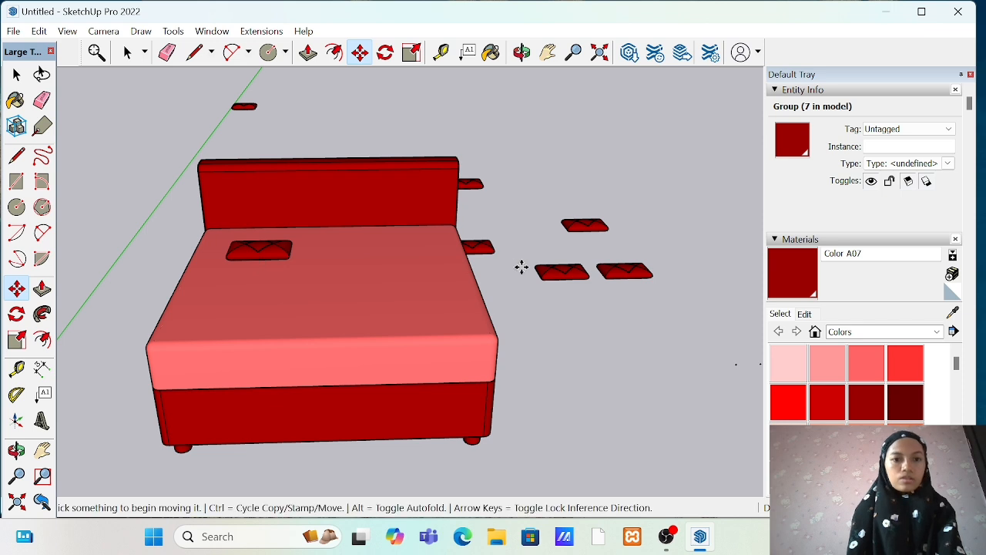
Step: Try to place a second pillow beside the first one on the mattress, and set it aside left of the bed
click(580, 271)
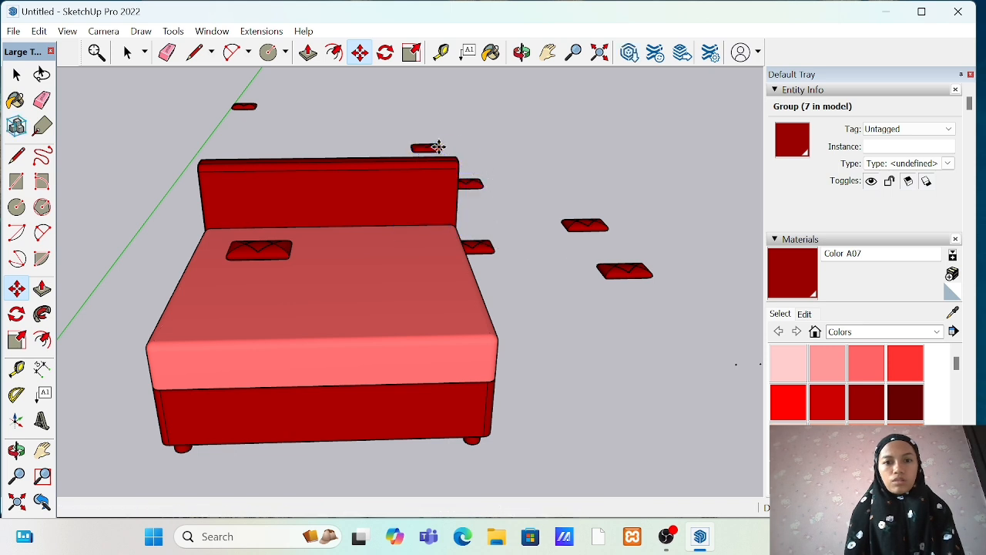
click(433, 147)
click(424, 149)
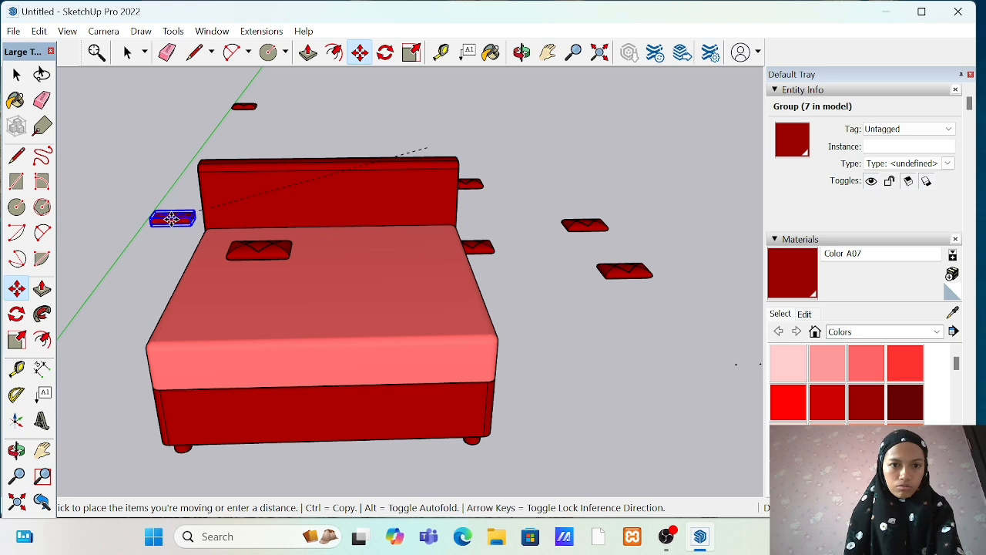
click(166, 231)
click(189, 228)
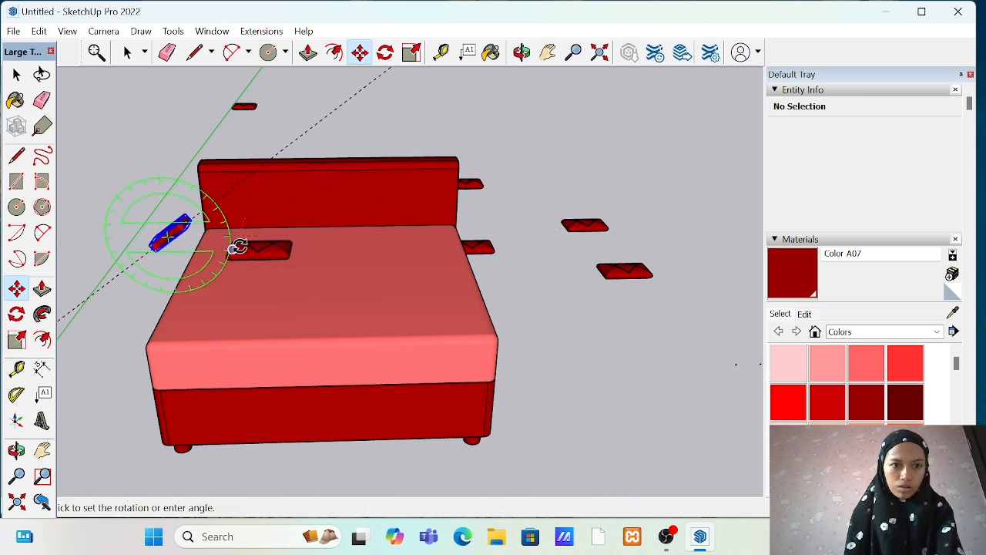
click(193, 236)
click(176, 232)
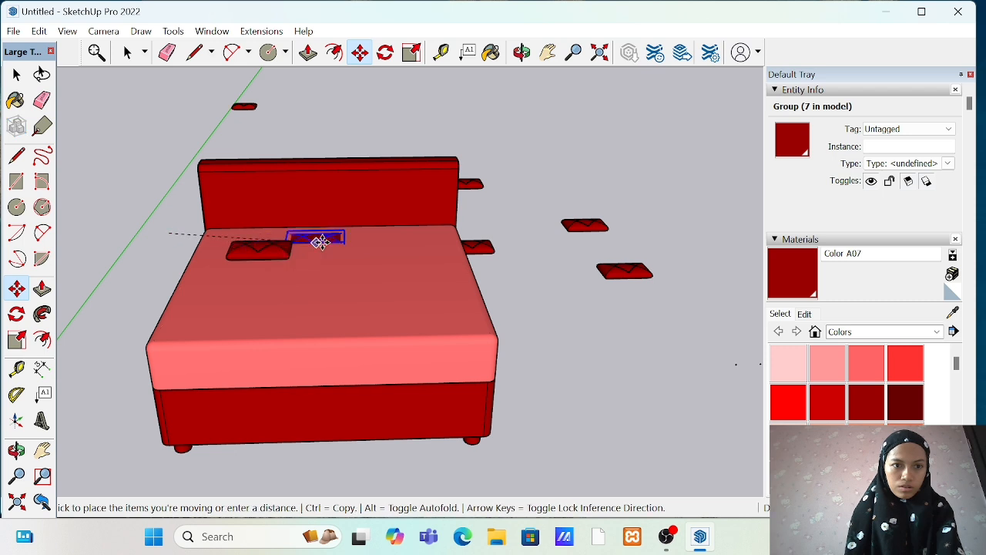
click(367, 253)
click(366, 252)
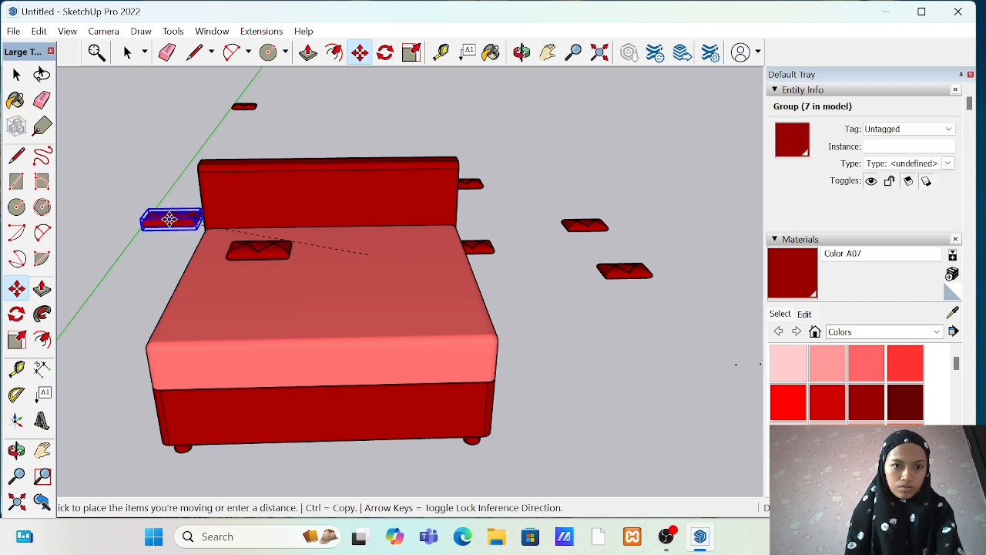
click(82, 192)
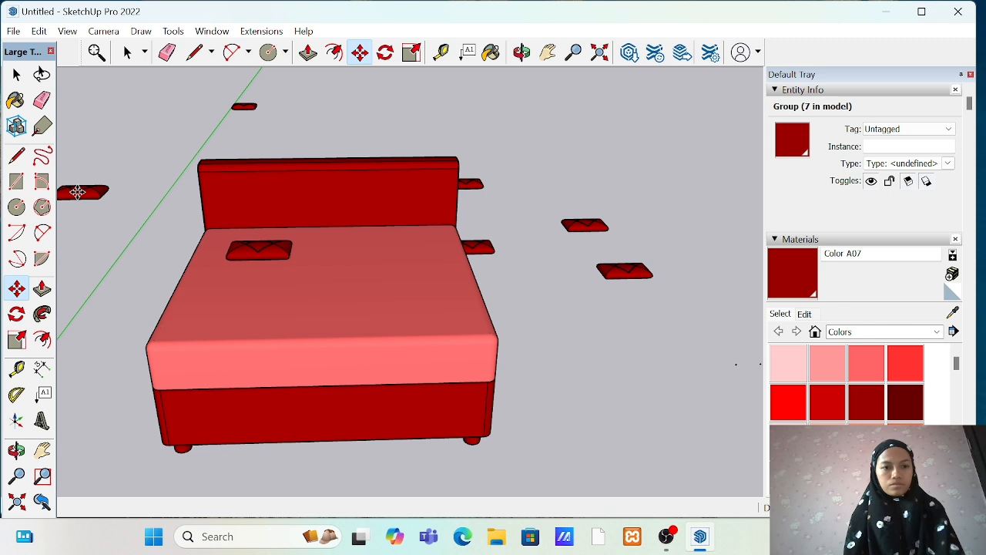
Step: Nudge the first pillow on the mattress and move the pillow standing right of the bed onto the mattress beside it
click(256, 250)
click(259, 255)
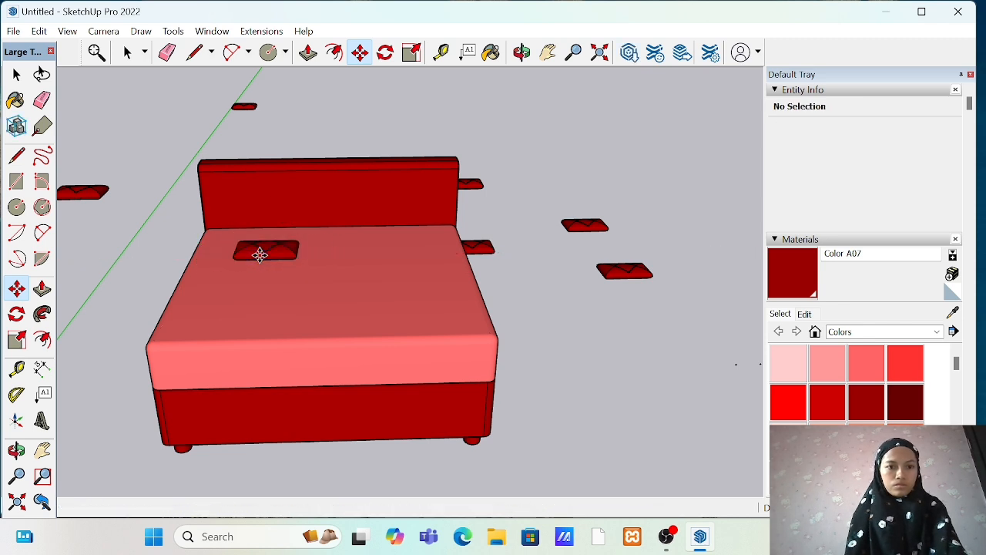
click(645, 270)
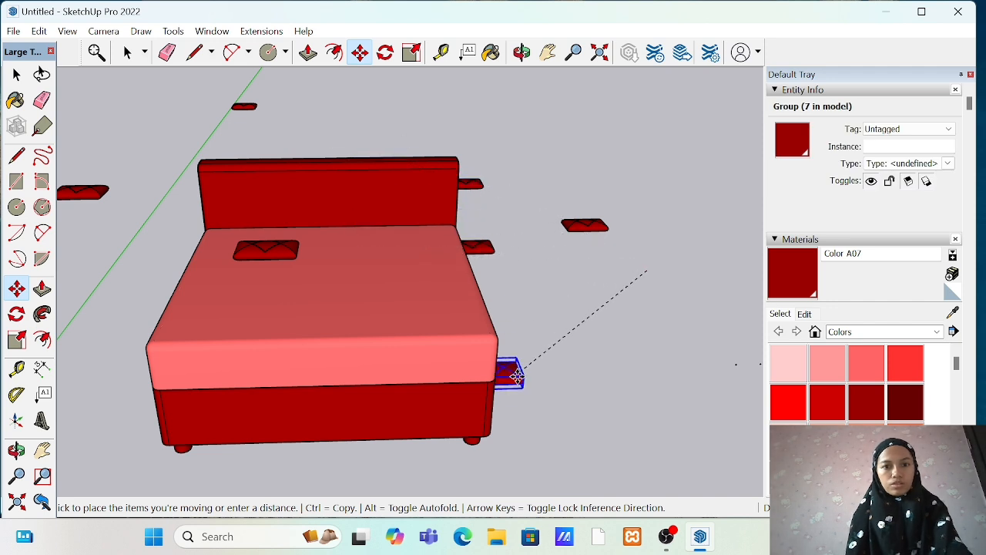
click(516, 382)
click(512, 389)
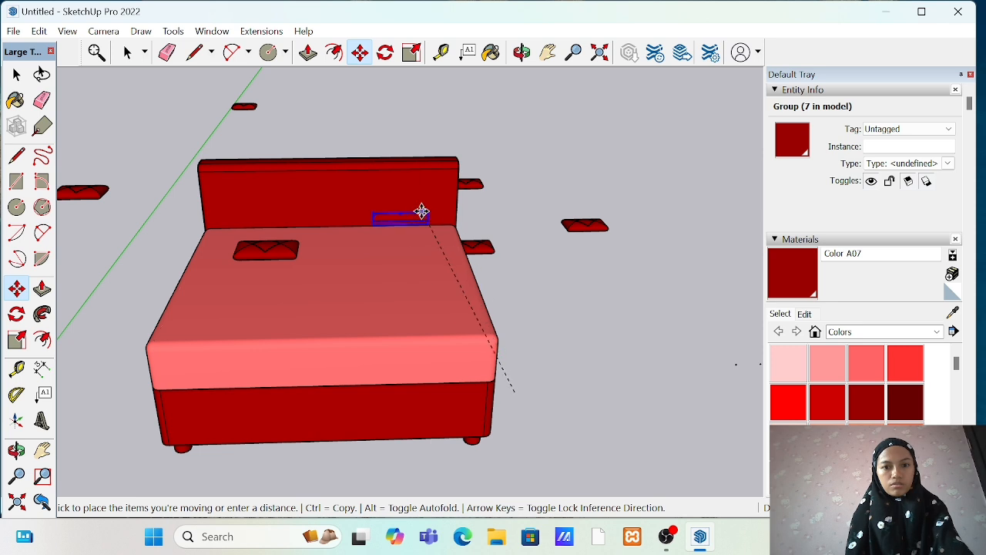
click(196, 226)
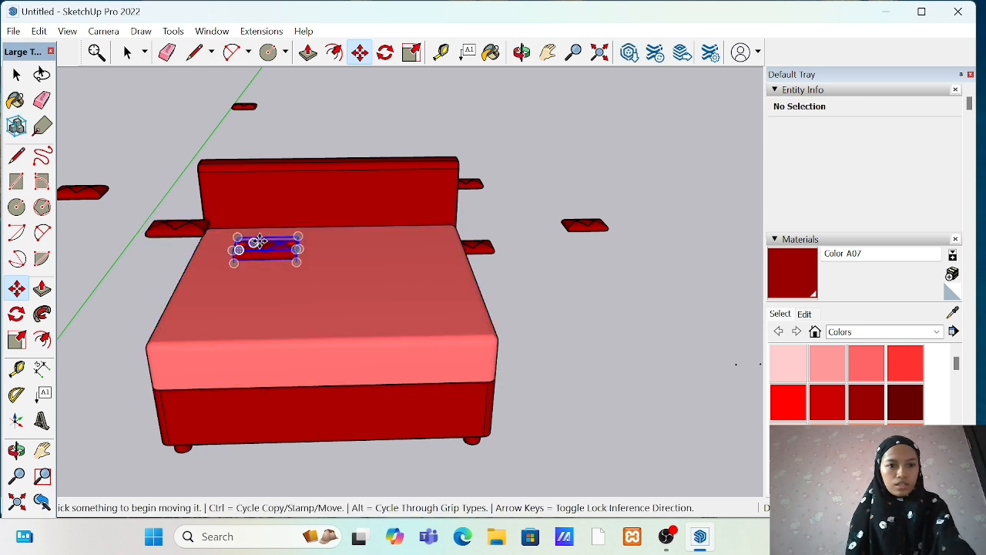
click(221, 237)
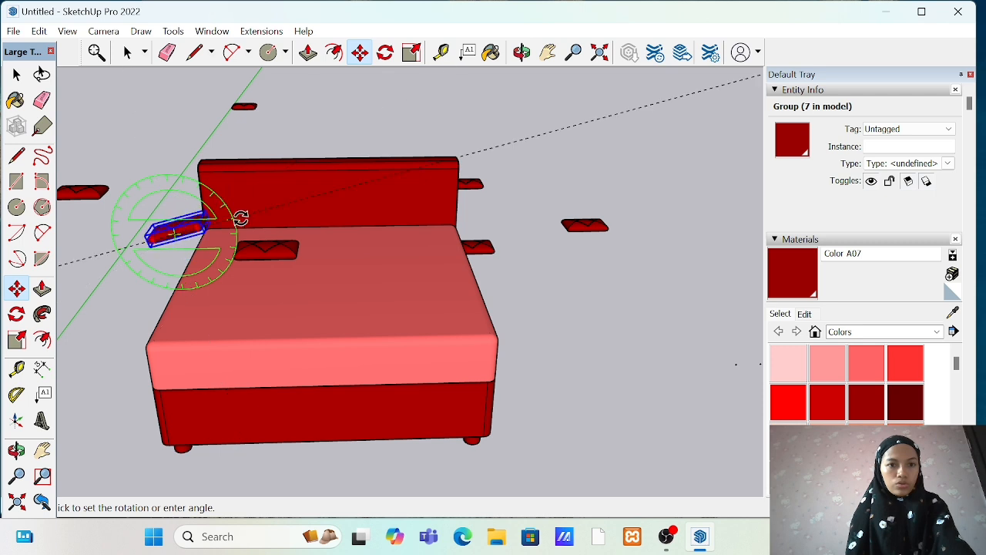
click(249, 233)
click(176, 228)
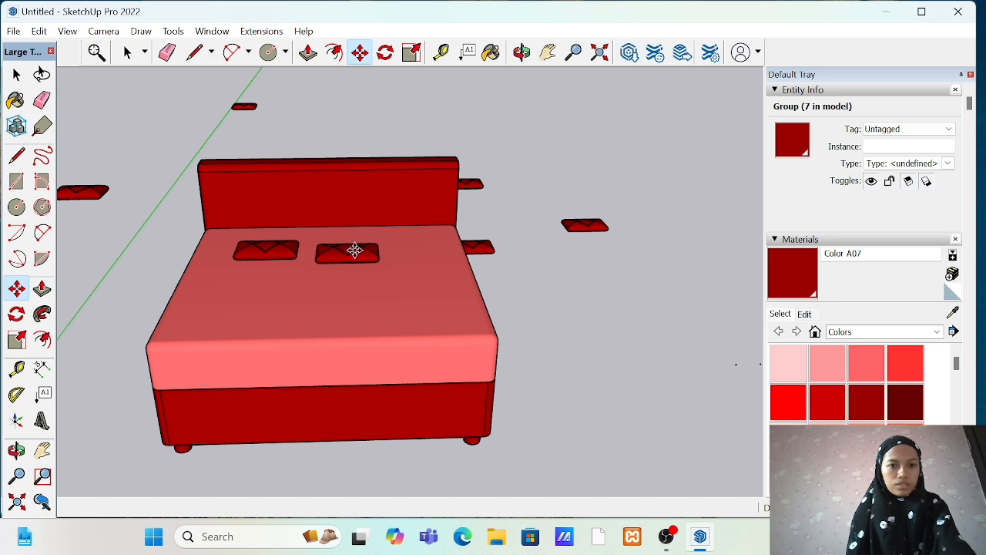
Step: Move both pillows on the mattress closer to the headboard, spaced apart side by side
click(352, 247)
click(359, 247)
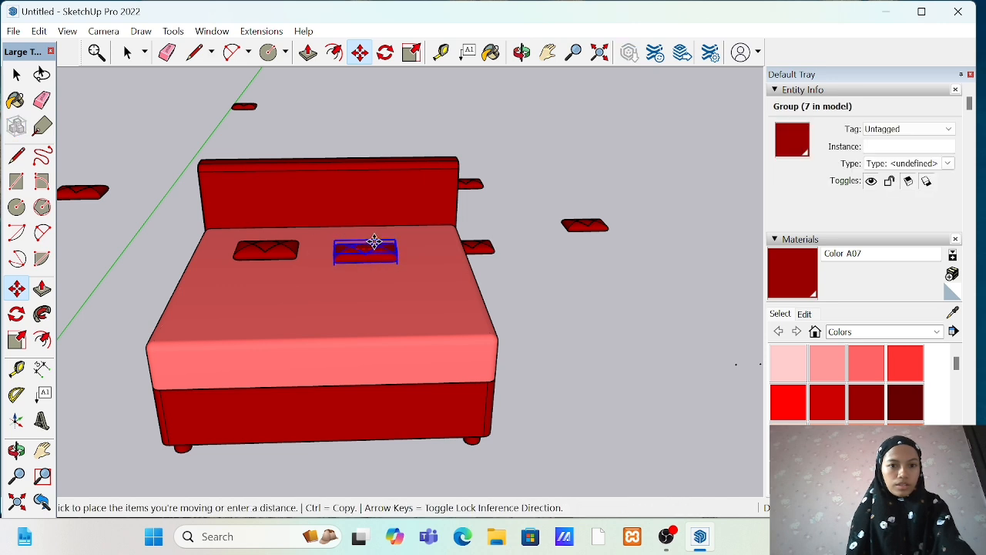
click(377, 237)
click(265, 248)
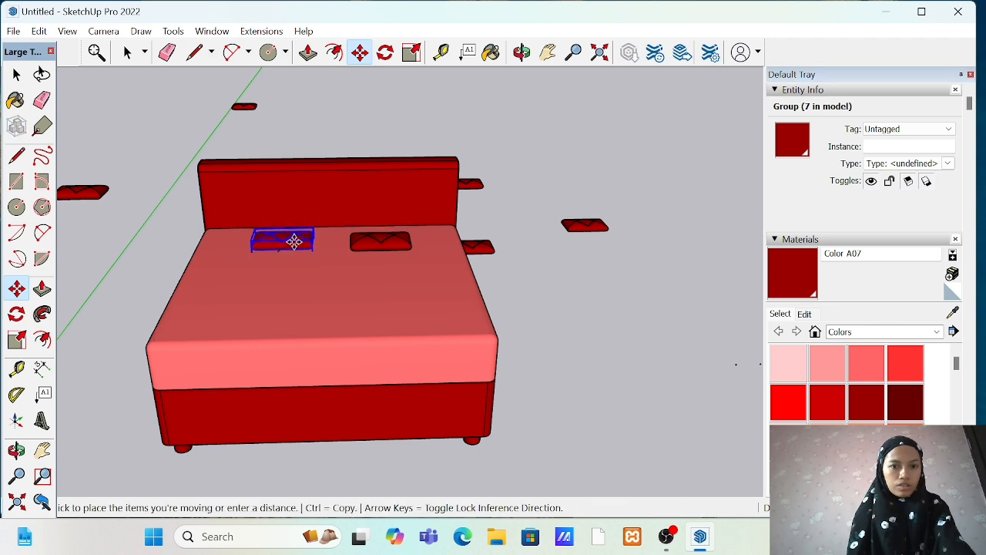
click(294, 241)
click(295, 239)
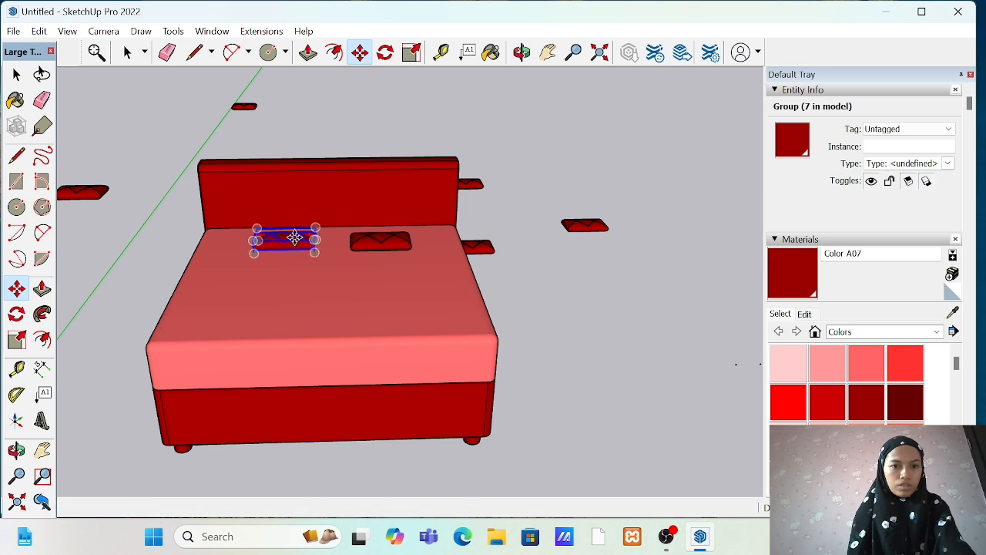
click(295, 238)
Step: Erase the spare pillow copies lying to the sides of the bed and behind the headboard
click(521, 51)
drag(300, 283, 248, 355)
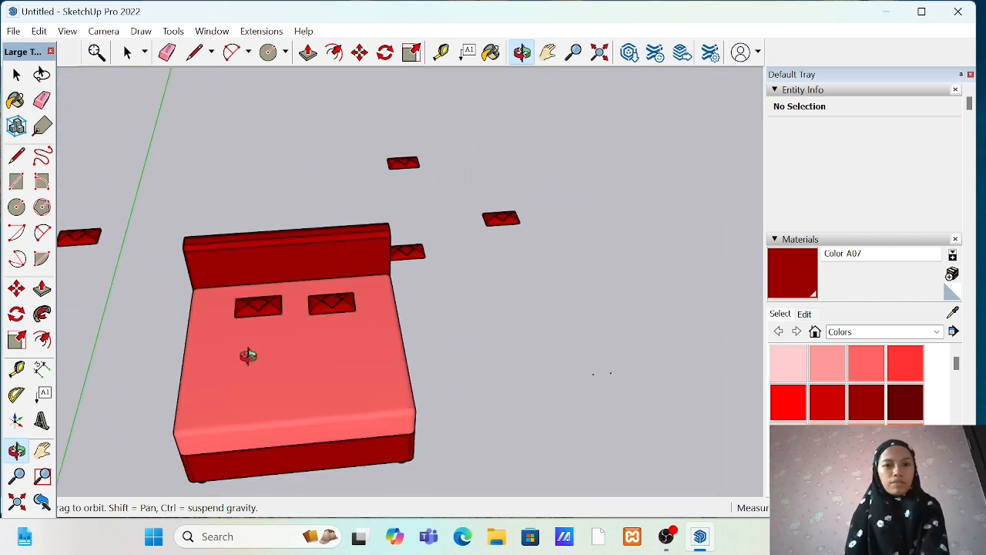
scroll(248, 356, down, 2)
click(168, 52)
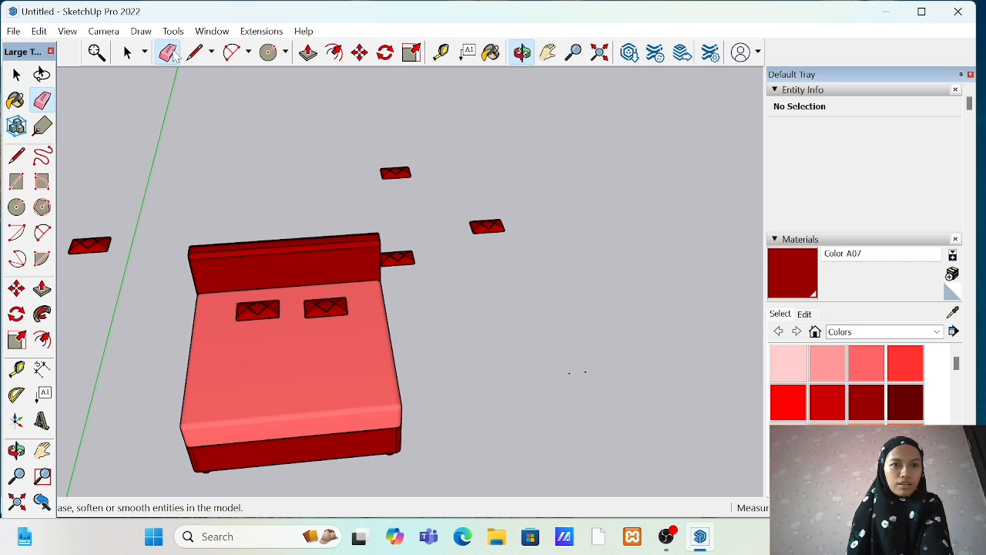
drag(404, 142, 416, 261)
mouse_move(512, 202)
mouse_down()
mouse_move(495, 241)
mouse_move(481, 230)
mouse_up()
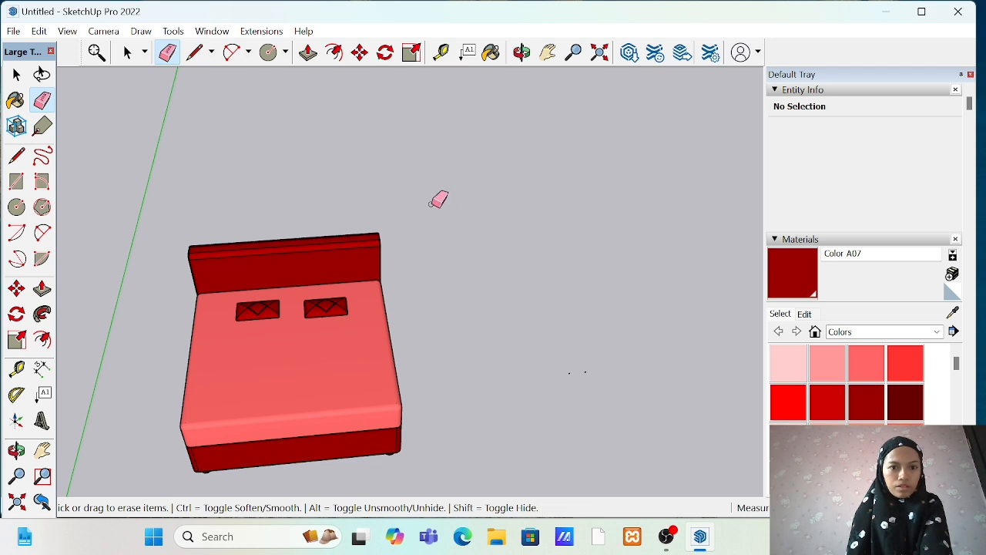
Step: Erase the last spare pillow behind the bed, near the green axis
click(521, 52)
drag(401, 108, 413, 191)
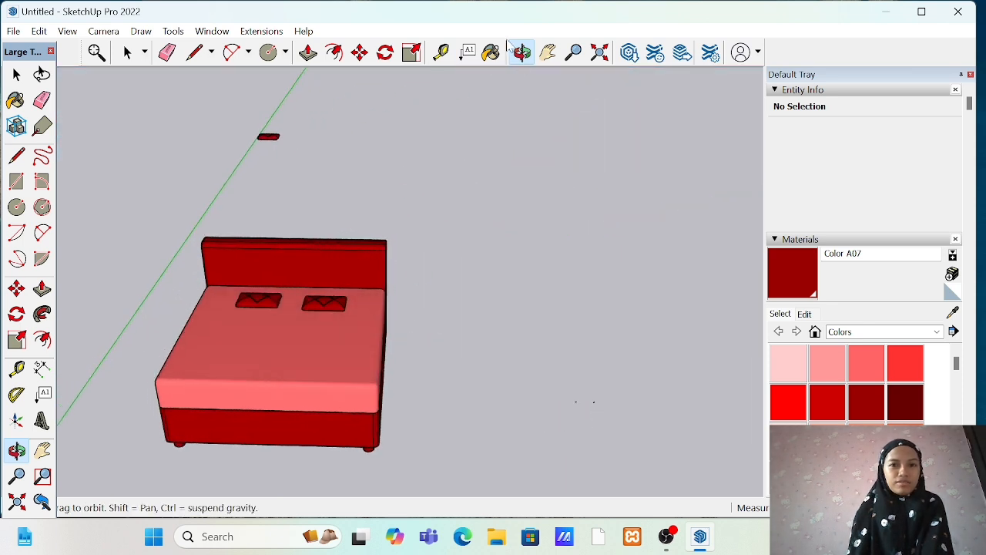
click(166, 53)
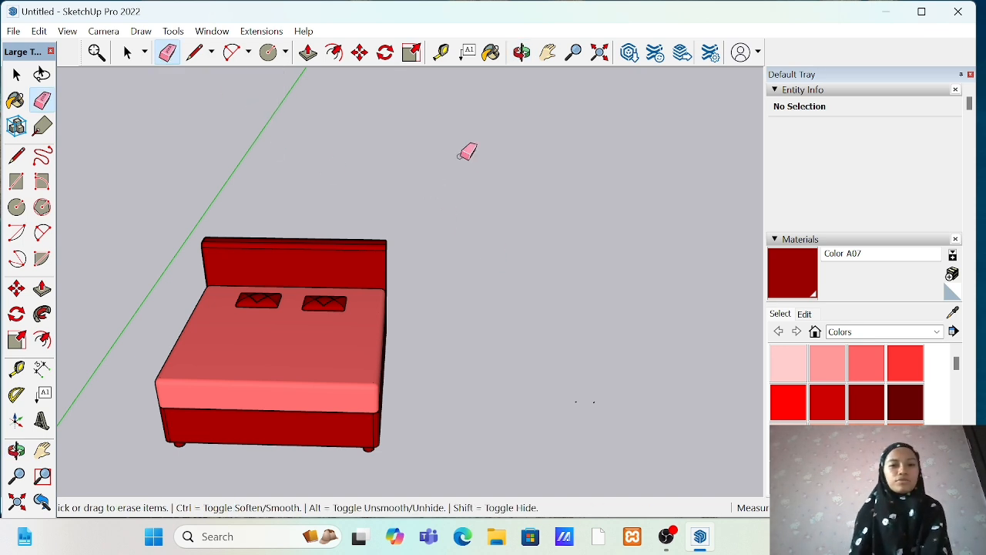
click(668, 538)
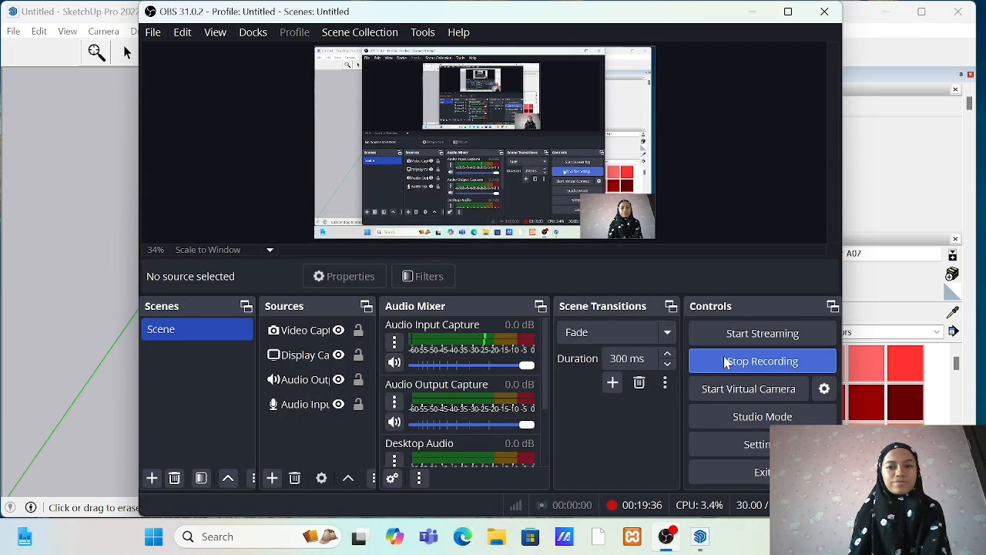